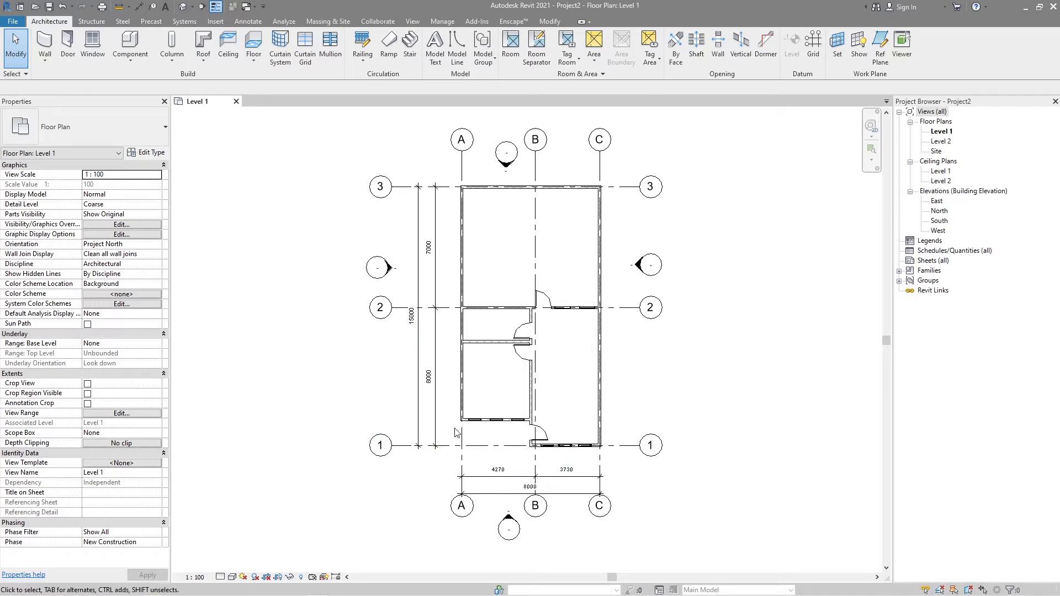
Look over the Level 1 floor plan and examine the phasing properties of the exterior wall along grid A
{"action": "scroll", "coordinate": [591, 354], "scroll_direction": "up", "scroll_amount": 3}
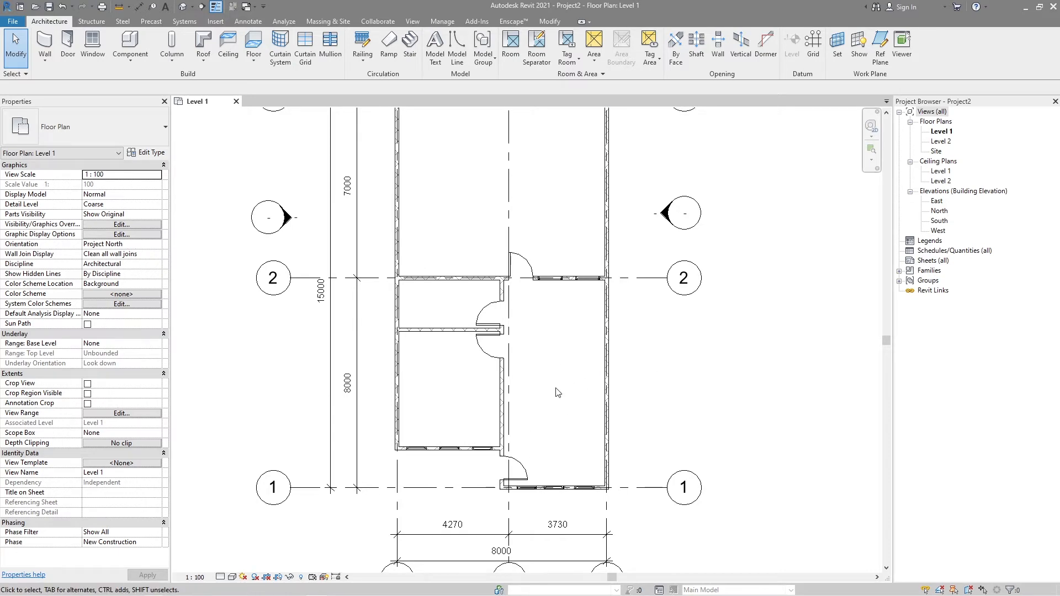
{"action": "middle_click_drag", "start_coordinate": [442, 384], "coordinate": [462, 401]}
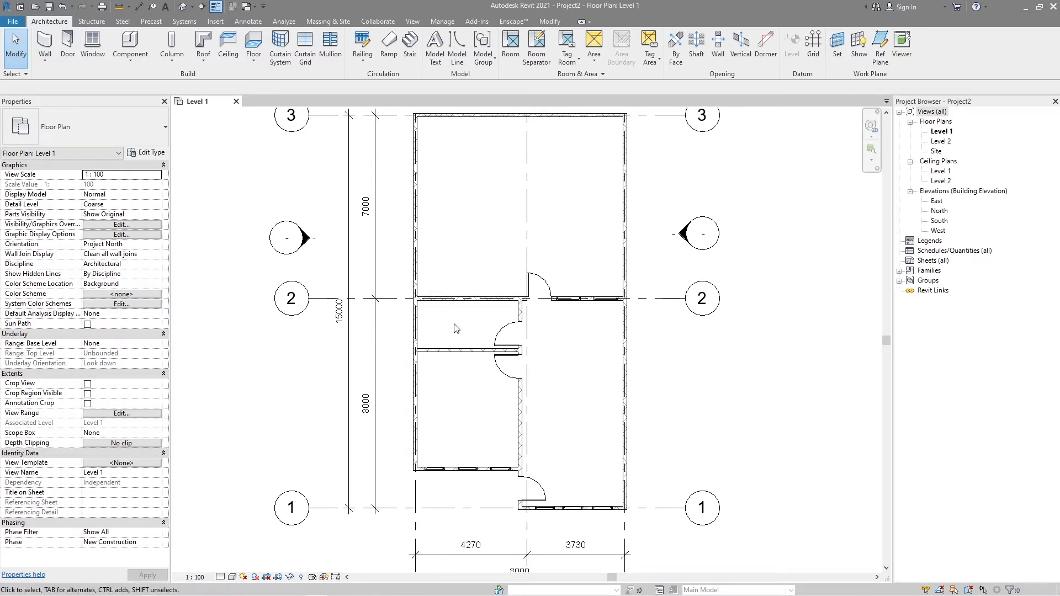
{"action": "middle_click_drag", "start_coordinate": [459, 328], "coordinate": [452, 416]}
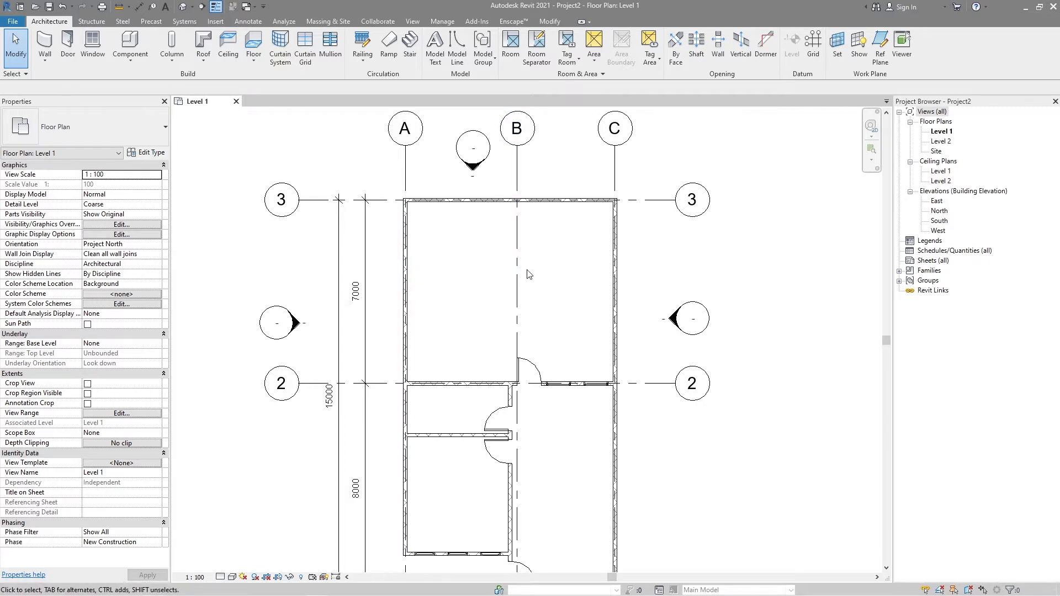
{"action": "middle_click_drag", "start_coordinate": [495, 306], "coordinate": [488, 265]}
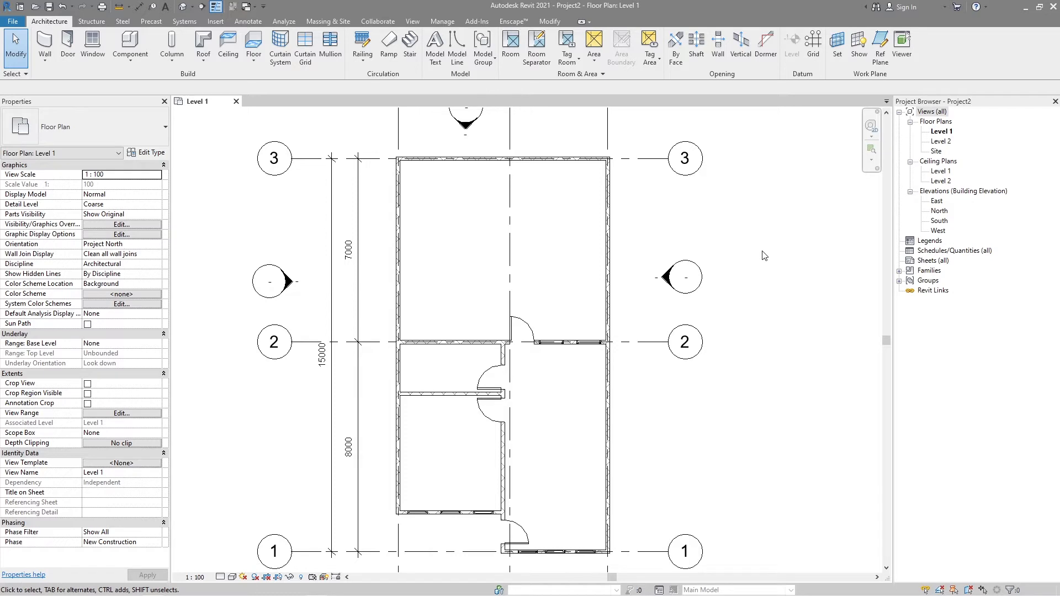
{"action": "middle_click_drag", "start_coordinate": [749, 366], "coordinate": [740, 355]}
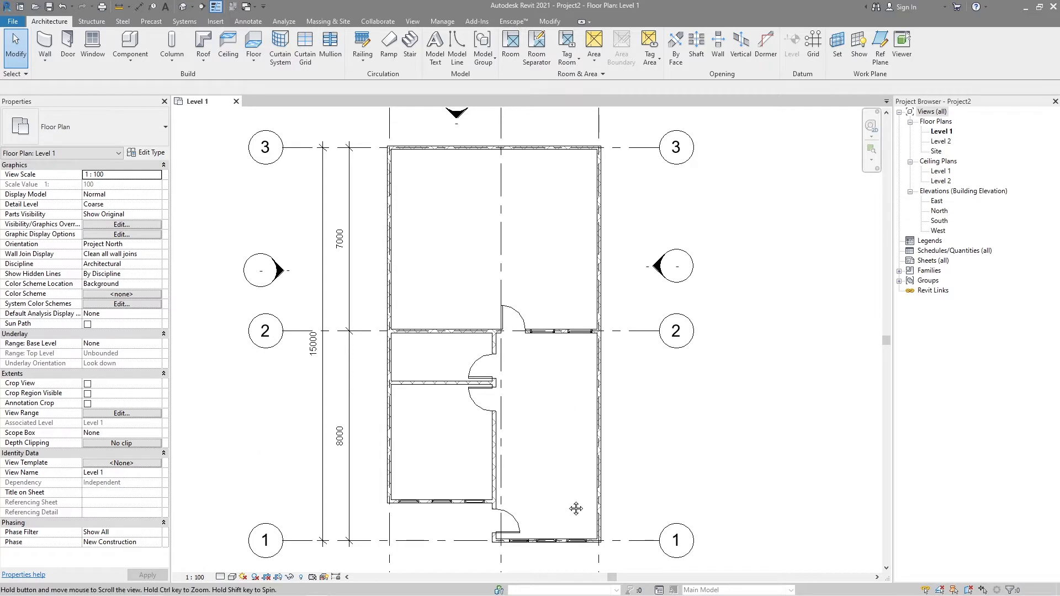
{"action": "middle_click_drag", "start_coordinate": [575, 573], "coordinate": [568, 551]}
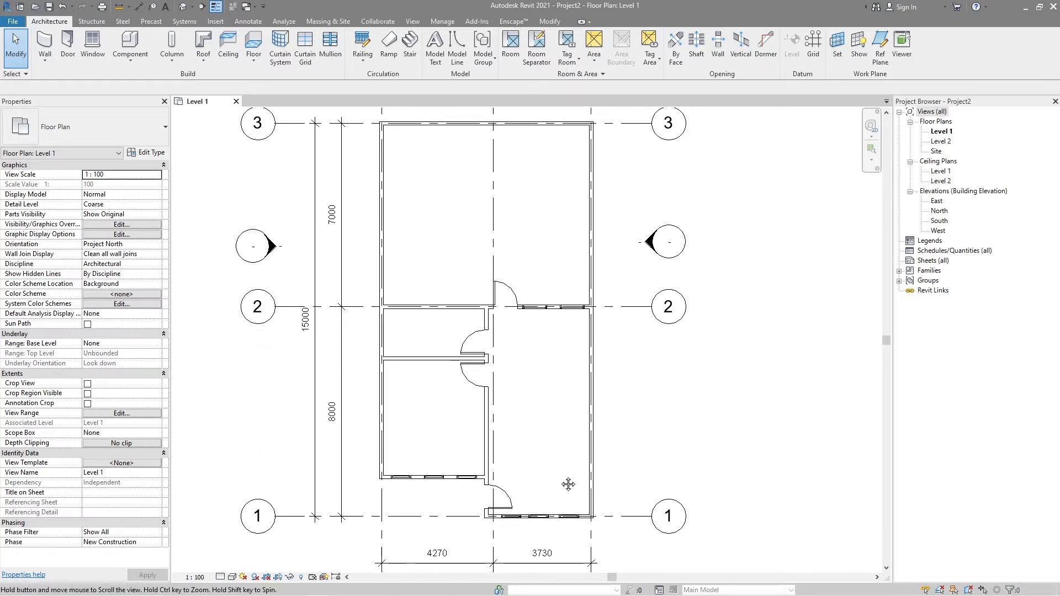
{"action": "left_click", "coordinate": [380, 418]}
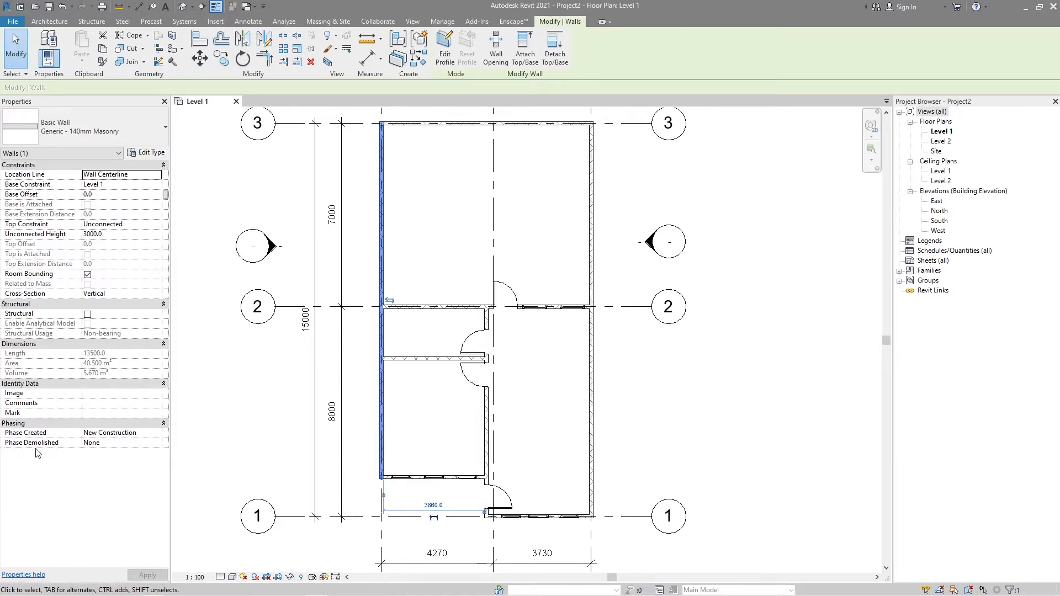
{"action": "left_click", "coordinate": [246, 395]}
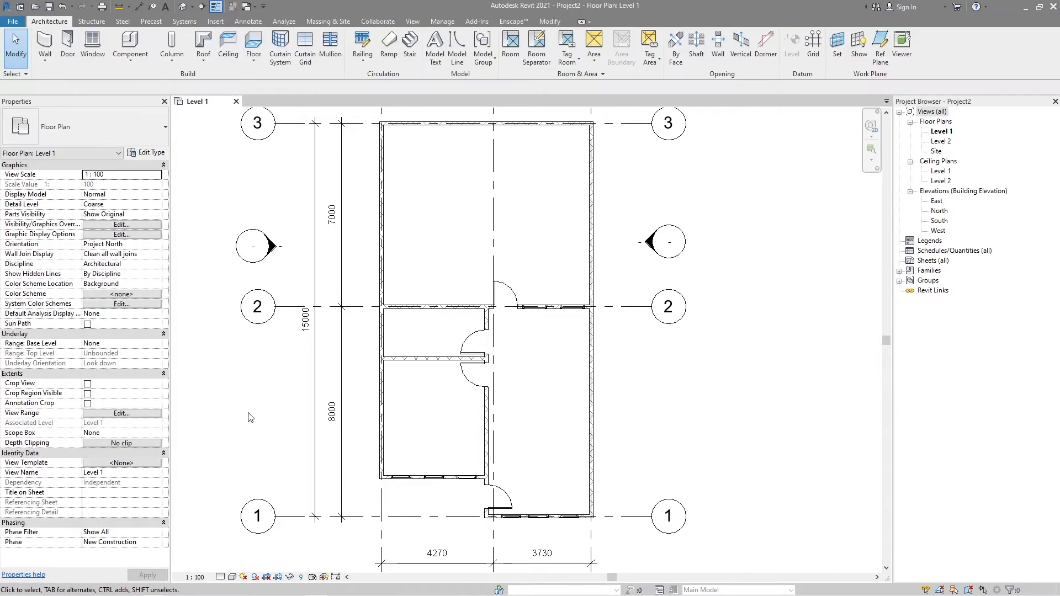
{"action": "left_click", "coordinate": [387, 187]}
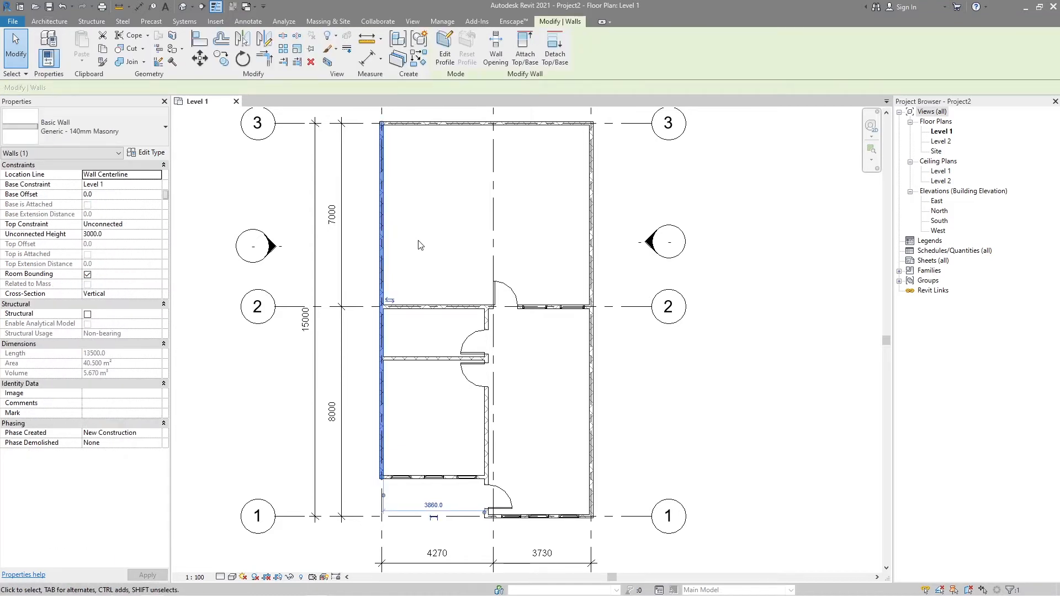
{"action": "left_click", "coordinate": [421, 245]}
Set Phase Created to Existing for all walls, doors and windows of the house plan
{"action": "scroll", "coordinate": [424, 415], "scroll_direction": "down", "scroll_amount": 1}
{"action": "scroll", "coordinate": [628, 416], "scroll_direction": "up", "scroll_amount": 1}
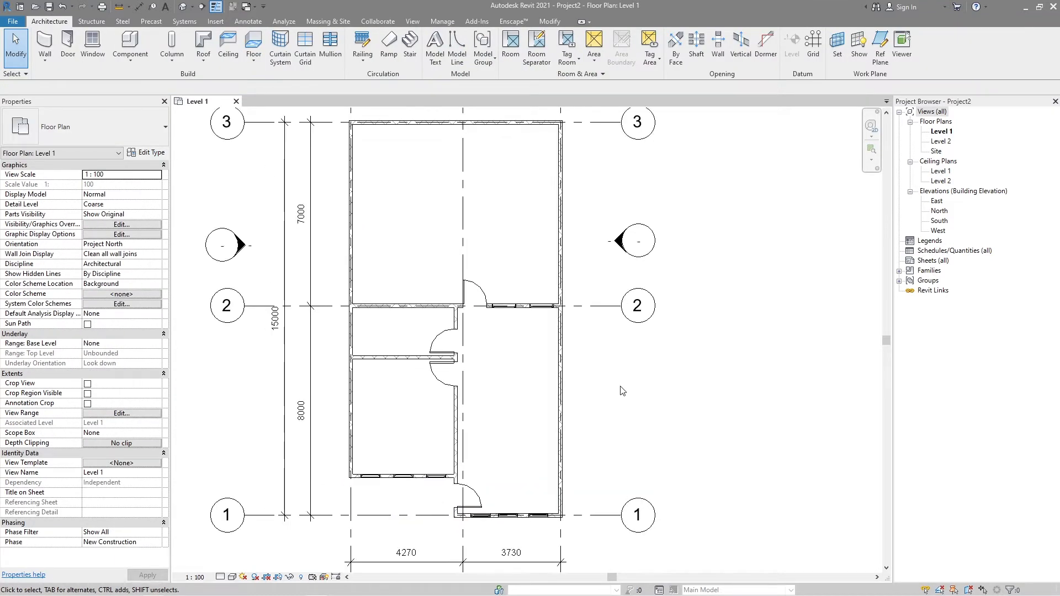
{"action": "scroll", "coordinate": [621, 387], "scroll_direction": "down", "scroll_amount": 1}
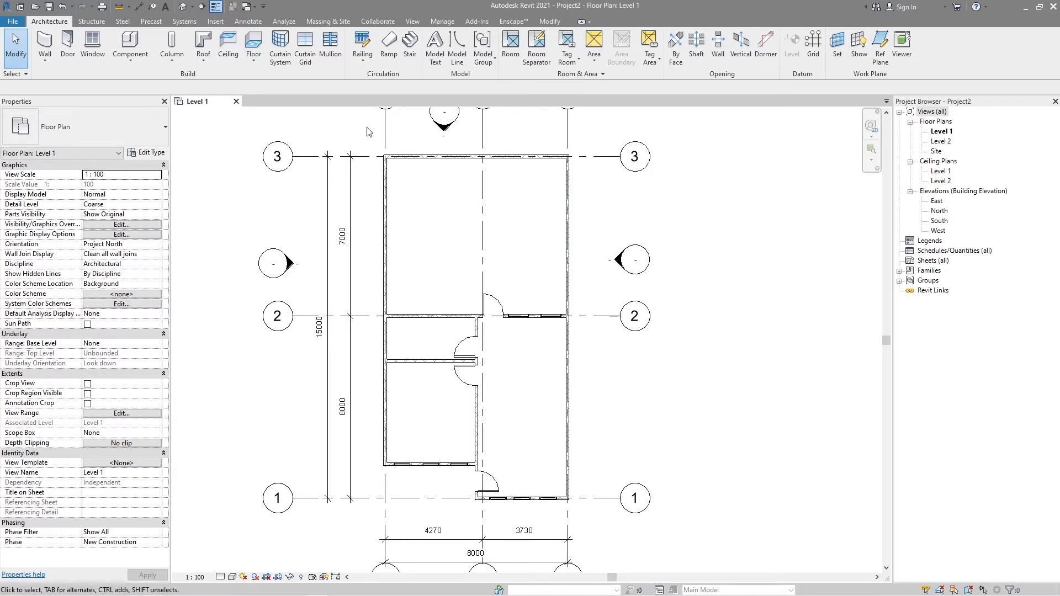
{"action": "left_click_drag", "start_coordinate": [359, 146], "coordinate": [593, 527]}
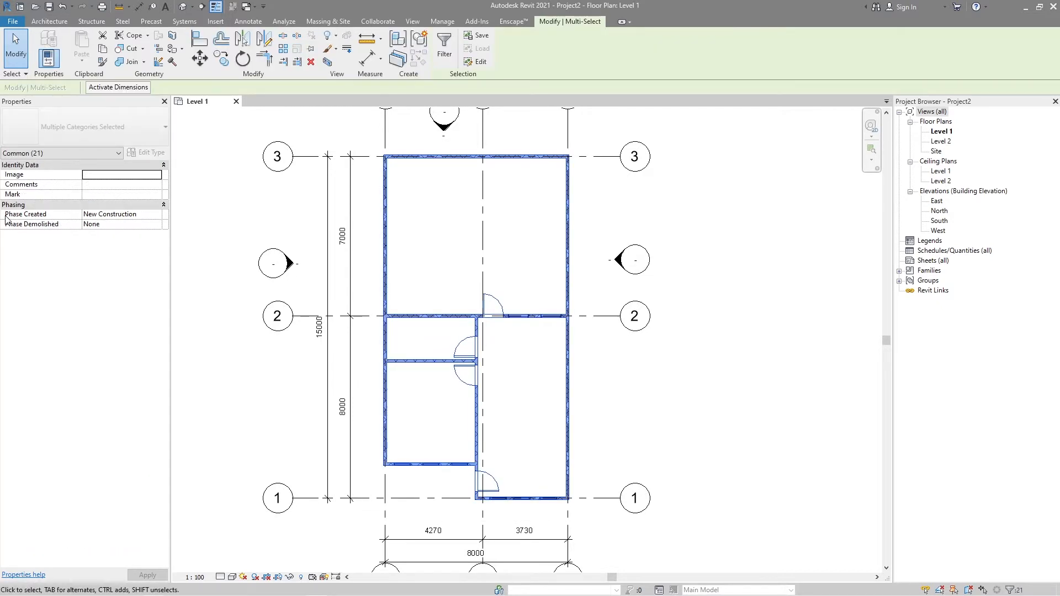
{"action": "left_click", "coordinate": [157, 215]}
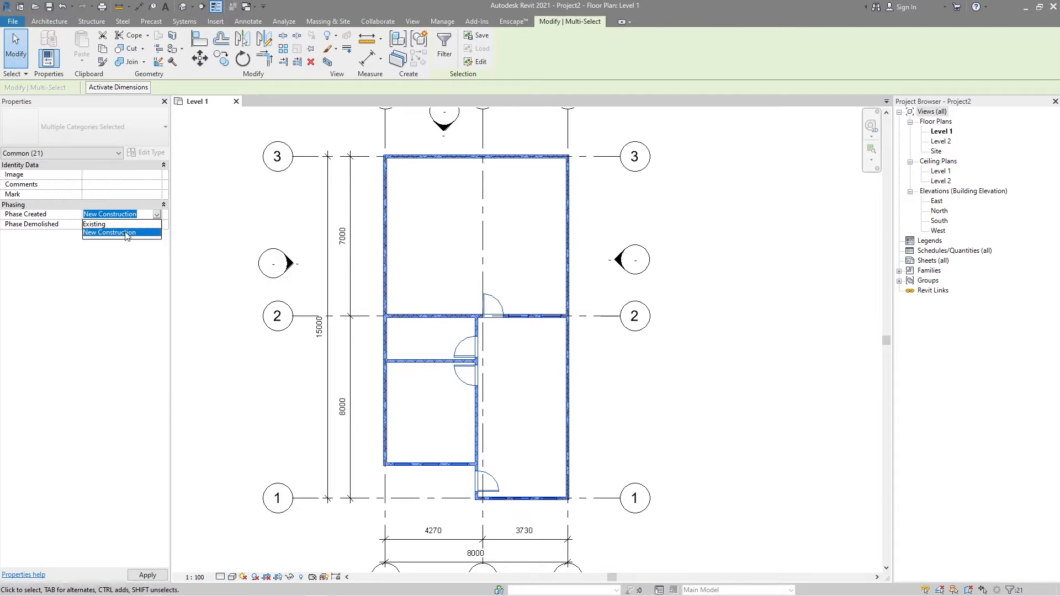
{"action": "left_click", "coordinate": [96, 225]}
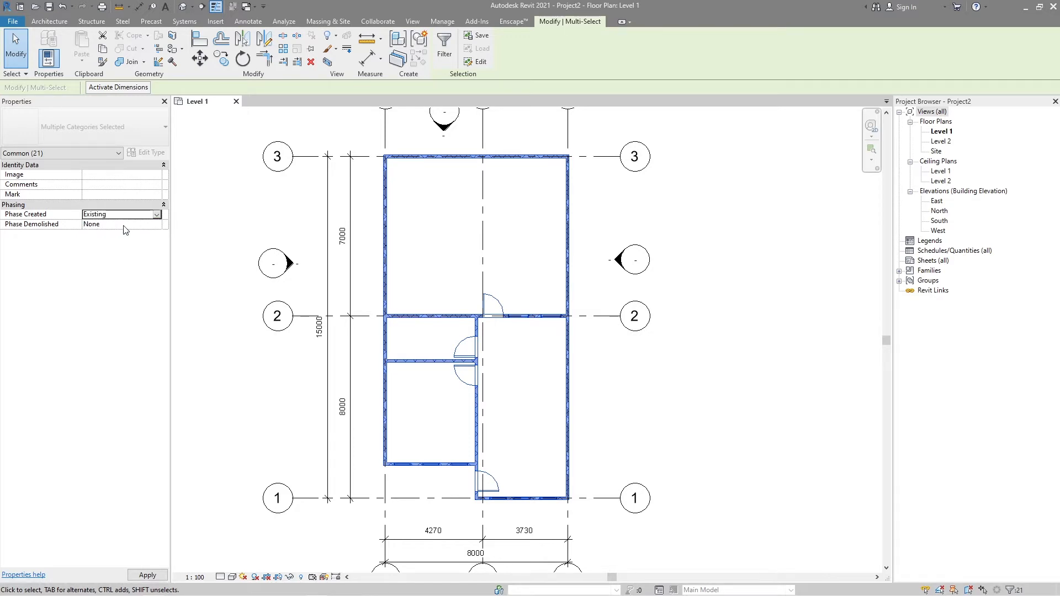
{"action": "left_click", "coordinate": [229, 229]}
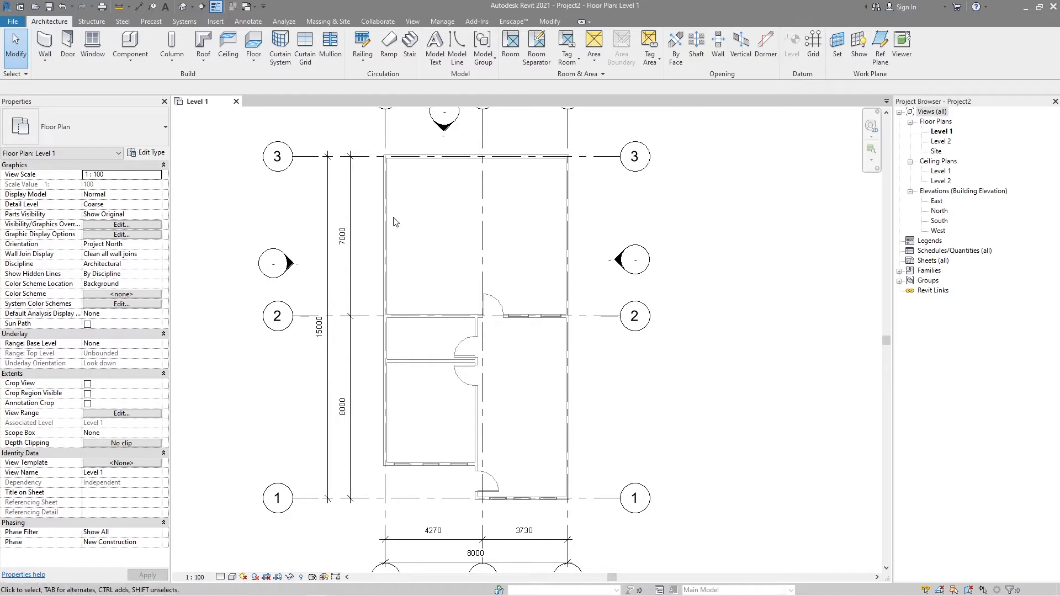
Check the phasing properties of the exterior wall along grid A and the door of the lower-left room
{"action": "scroll", "coordinate": [391, 204], "scroll_direction": "up", "scroll_amount": 1}
{"action": "scroll", "coordinate": [391, 204], "scroll_direction": "up", "scroll_amount": 1}
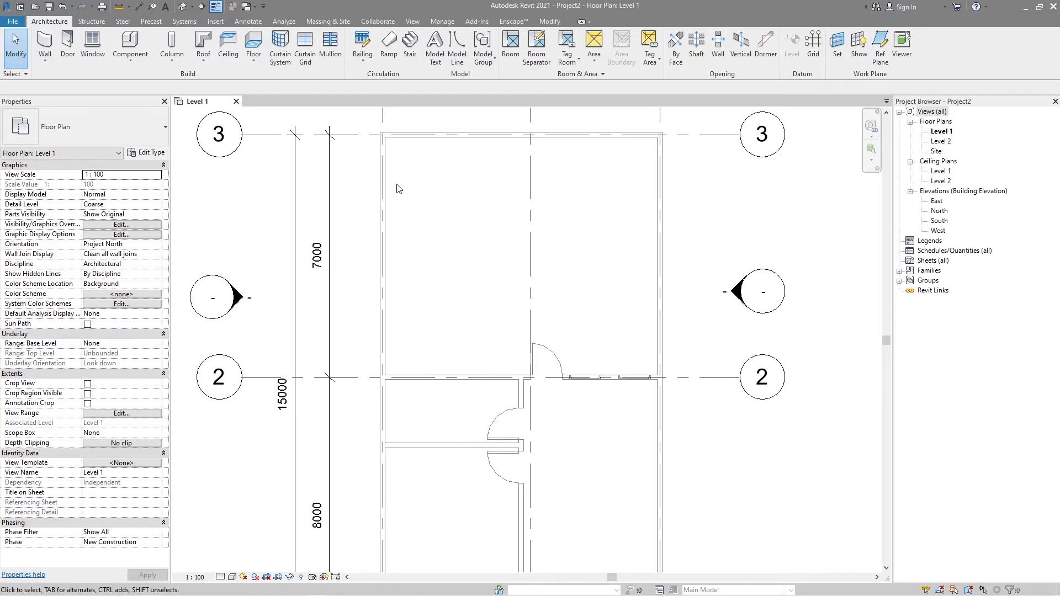
{"action": "scroll", "coordinate": [386, 166], "scroll_direction": "up", "scroll_amount": 2}
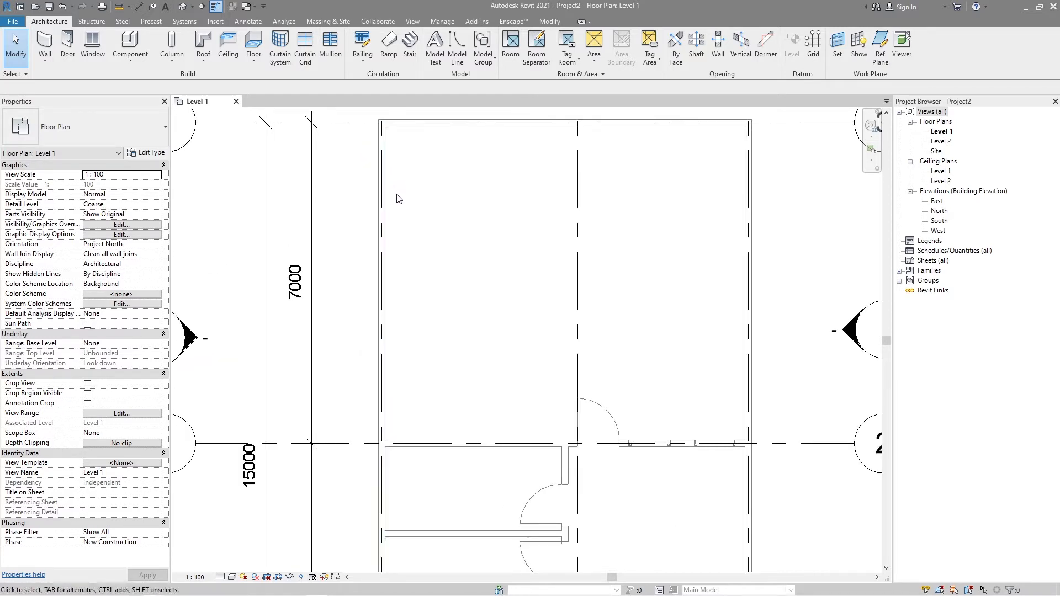
{"action": "scroll", "coordinate": [403, 229], "scroll_direction": "down", "scroll_amount": 3}
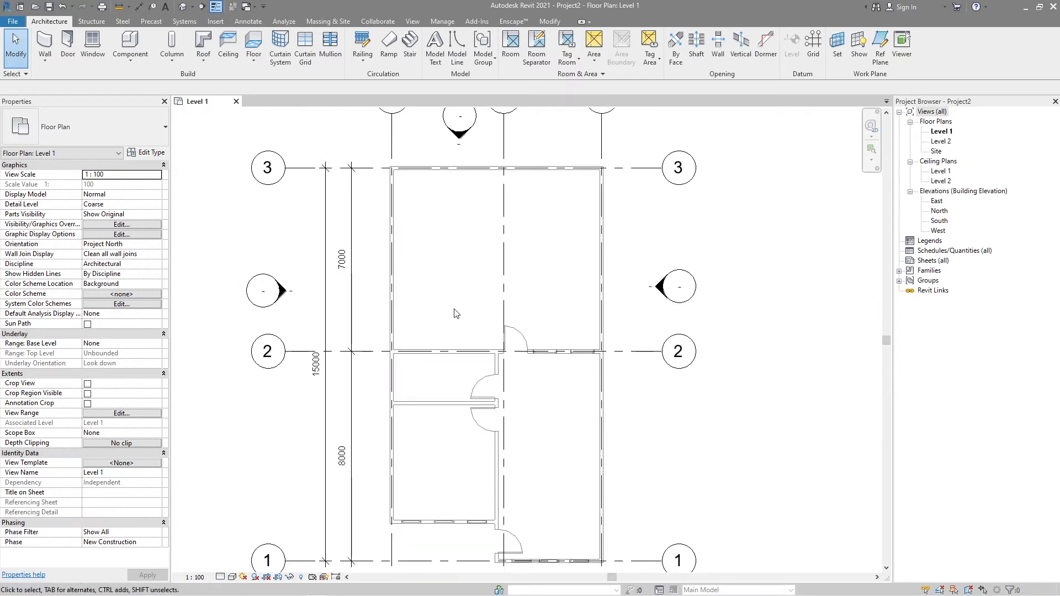
{"action": "middle_click_drag", "start_coordinate": [438, 236], "coordinate": [419, 285]}
{"action": "left_click", "coordinate": [365, 193]}
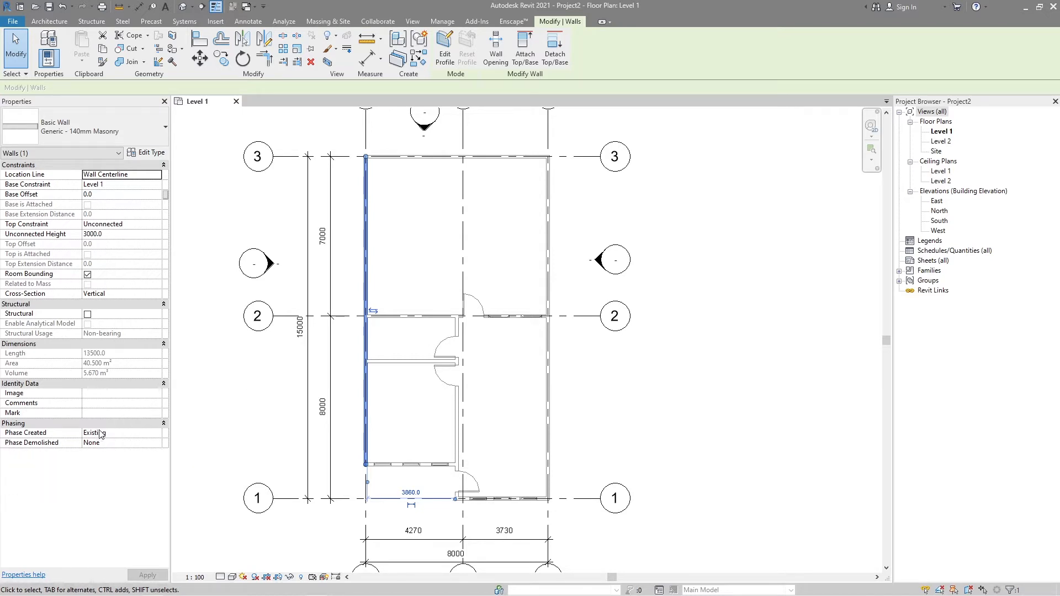
{"action": "left_click", "coordinate": [433, 436]}
{"action": "left_click", "coordinate": [438, 373]}
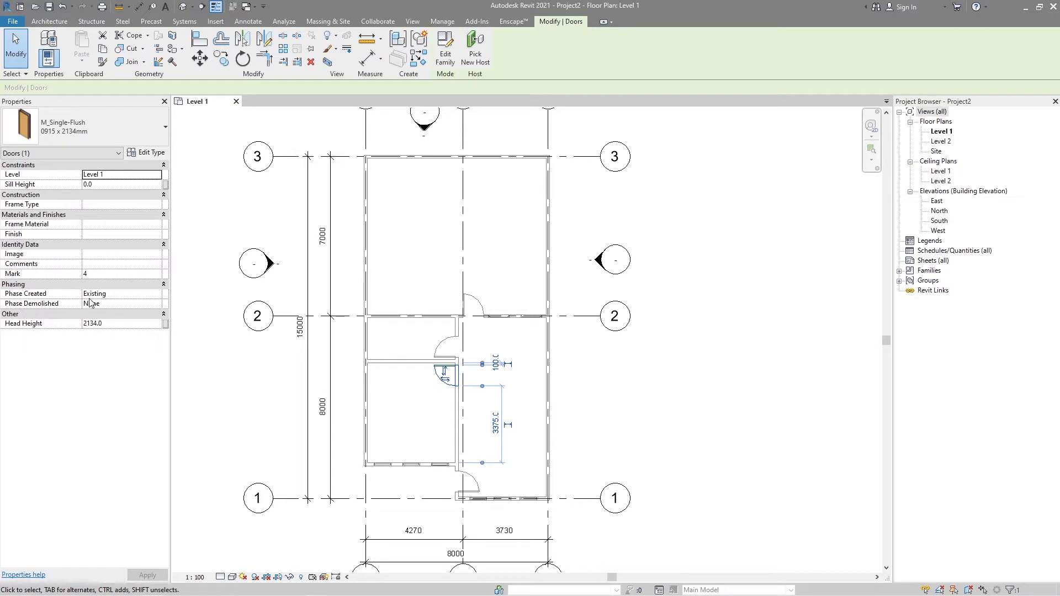
Review the phases available for the Level 1 floor plan view, keeping New Construction
{"action": "left_click", "coordinate": [396, 232]}
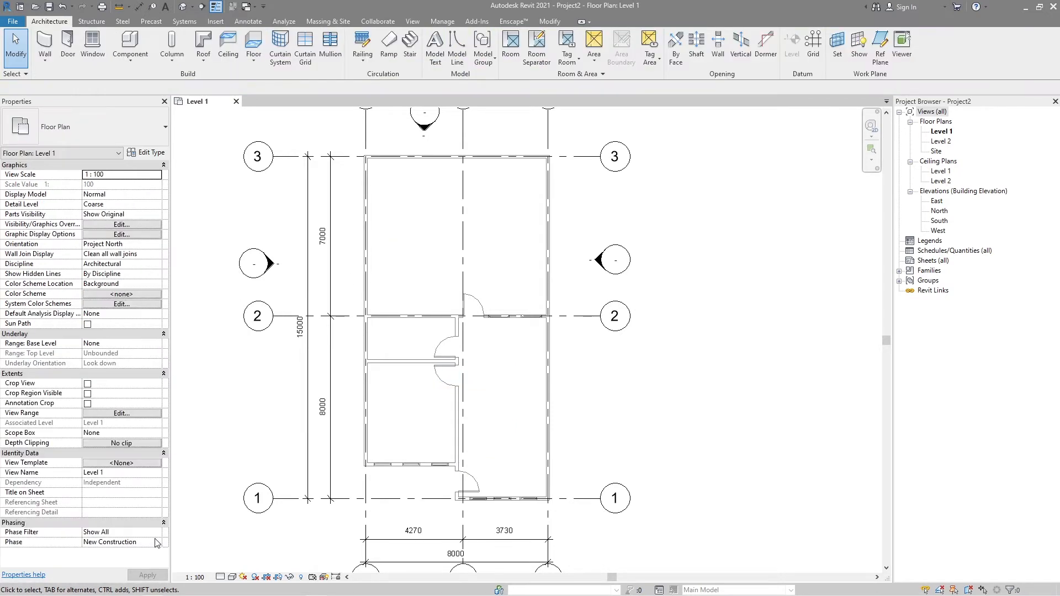
{"action": "left_click", "coordinate": [158, 543]}
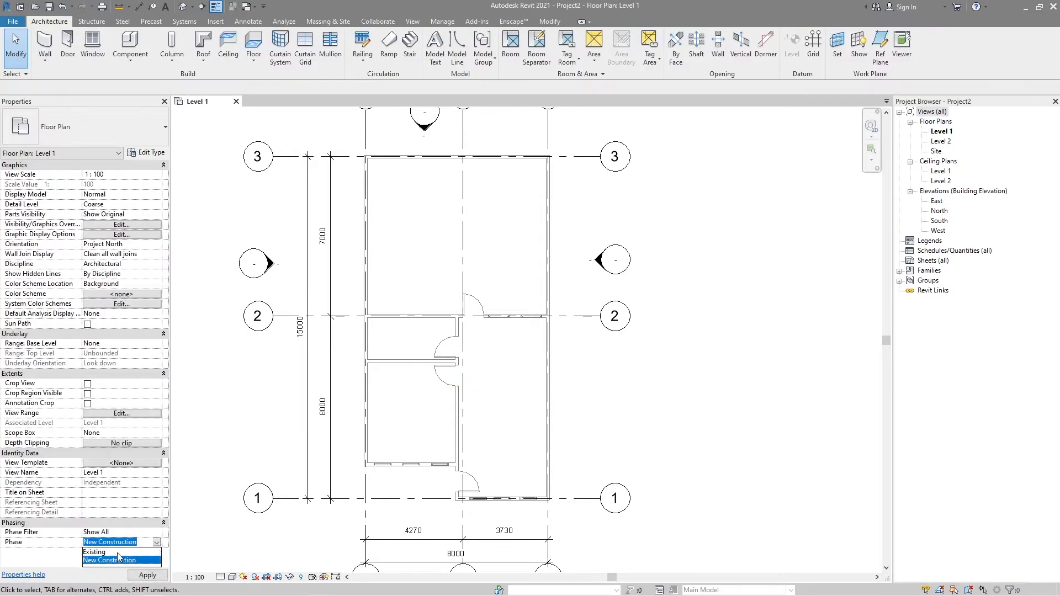
{"action": "left_click", "coordinate": [214, 542]}
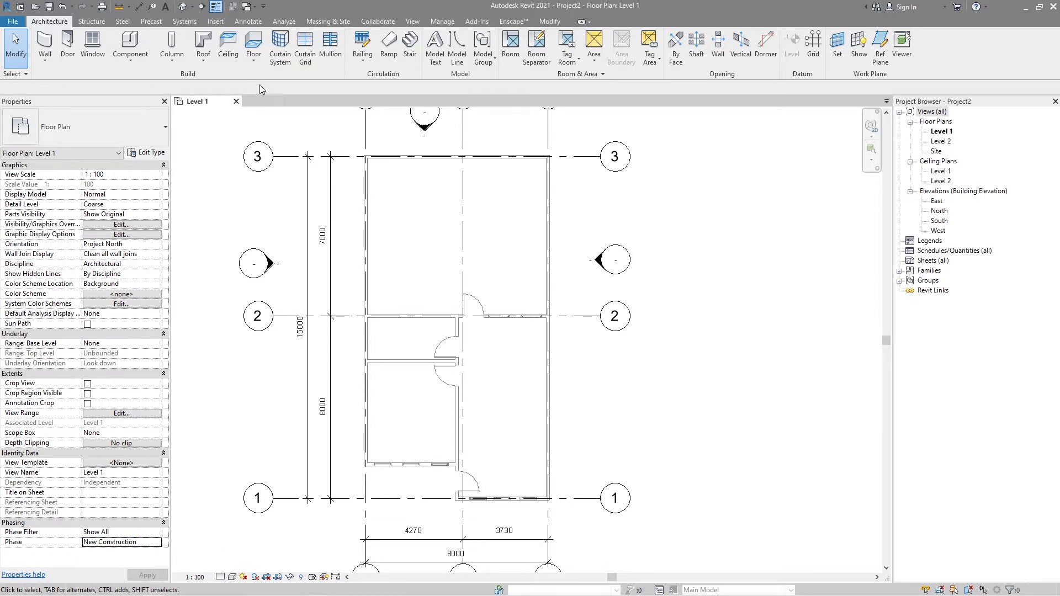
Open the project's phasing settings and examine the Existing and New Construction phases in their past-to-future order
{"action": "left_click", "coordinate": [448, 26]}
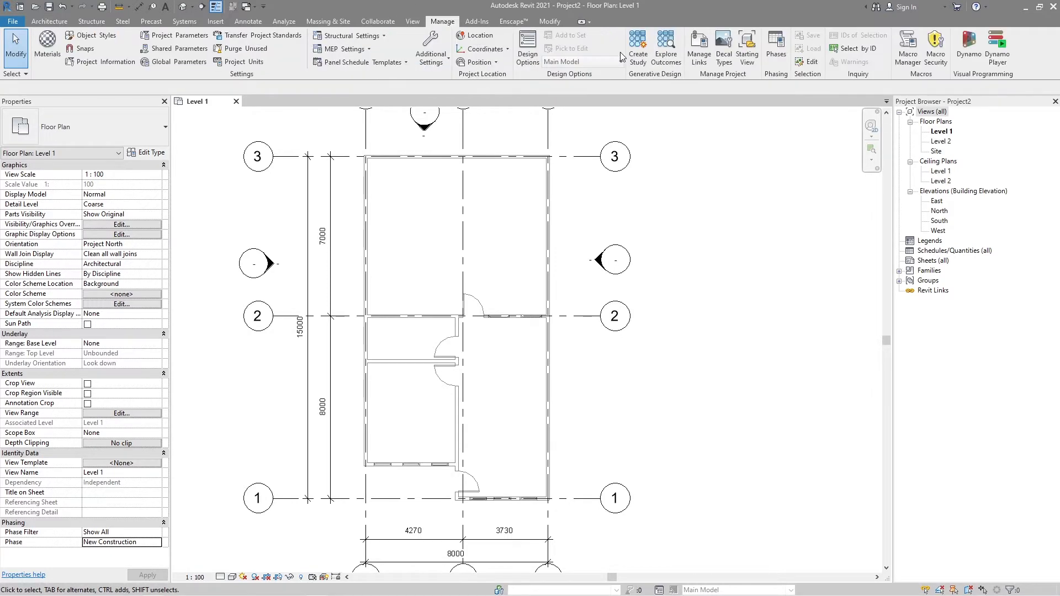
{"action": "left_click", "coordinate": [780, 55]}
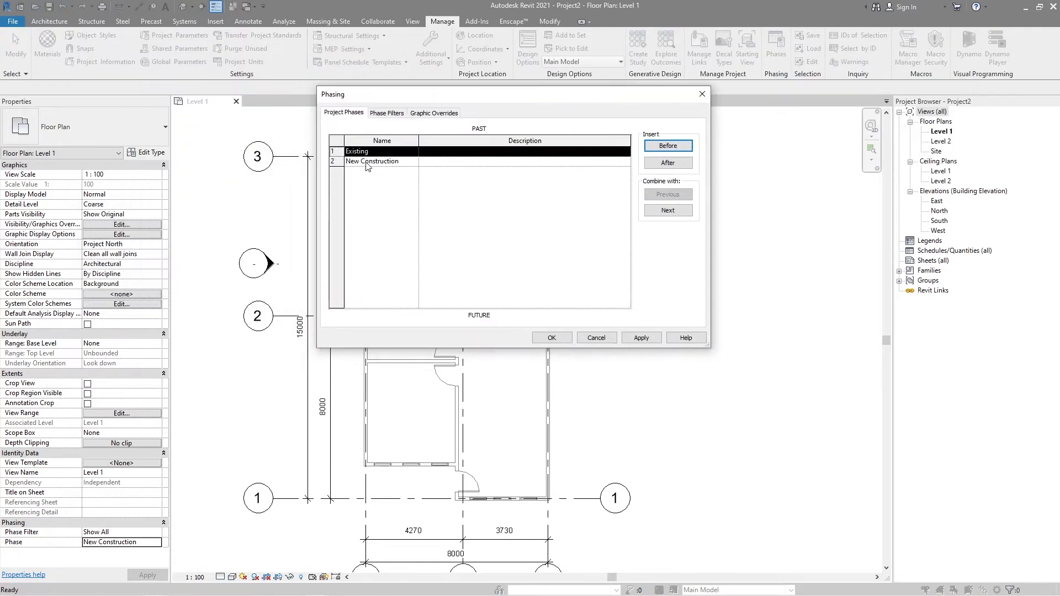
{"action": "left_click", "coordinate": [381, 161]}
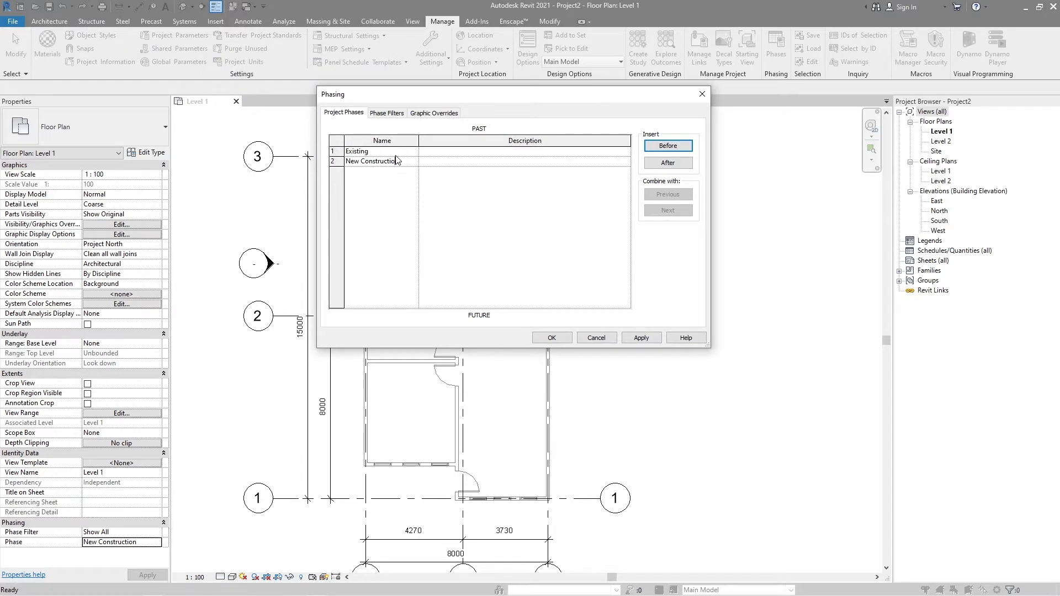
{"action": "left_click", "coordinate": [396, 154]}
{"action": "left_click", "coordinate": [395, 153]}
{"action": "left_click", "coordinate": [406, 163]}
{"action": "left_click_drag", "start_coordinate": [526, 98], "coordinate": [541, 102]}
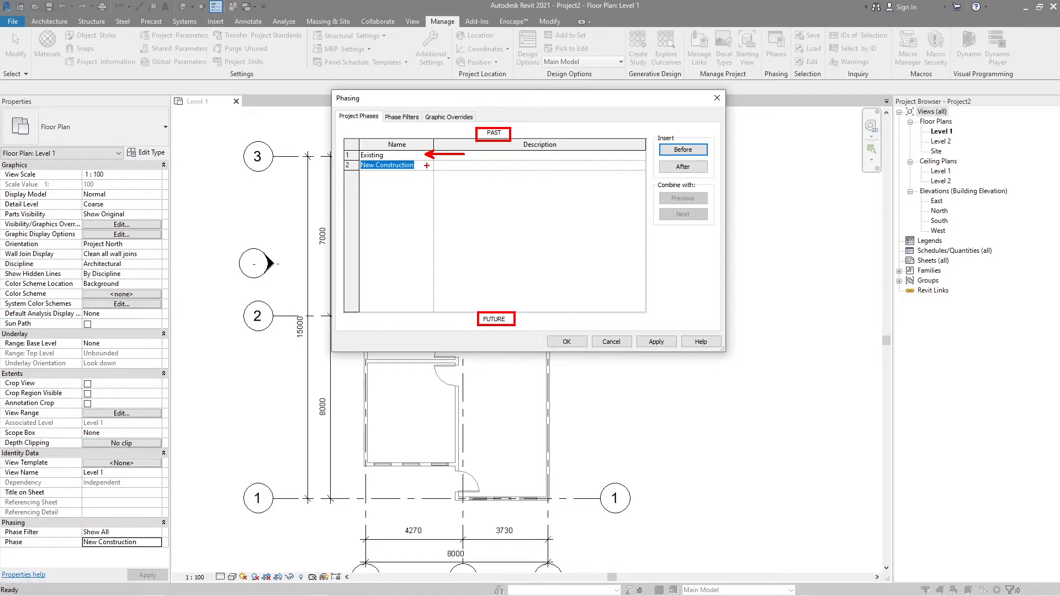
{"action": "left_click_drag", "start_coordinate": [445, 166], "coordinate": [463, 166], "text": "ctrl+shift"}
{"action": "key", "text": "Escape"}
{"action": "left_click", "coordinate": [539, 200]}
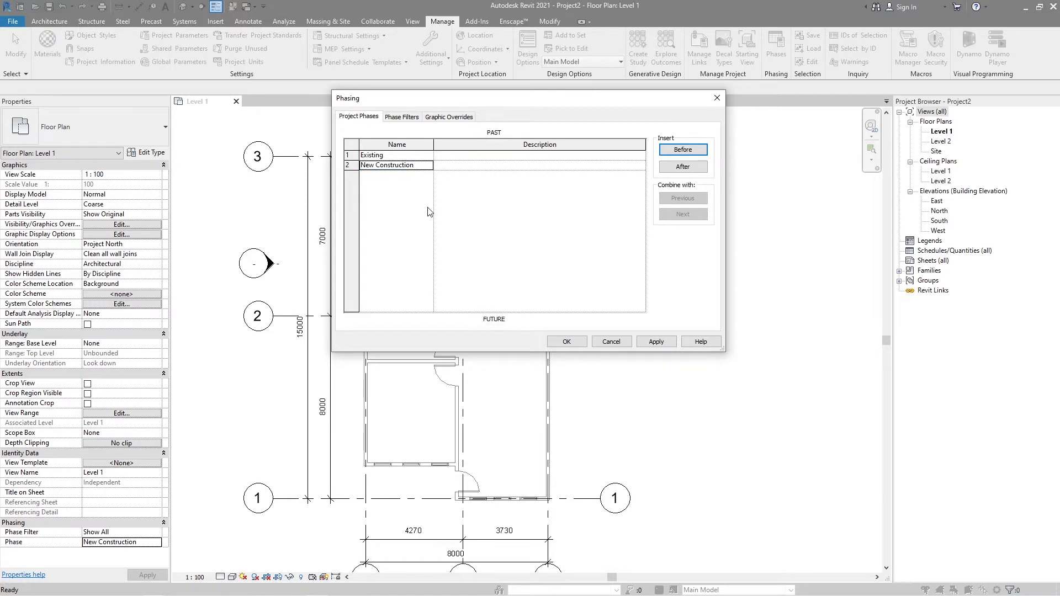
{"action": "left_click_drag", "start_coordinate": [499, 104], "coordinate": [478, 106]}
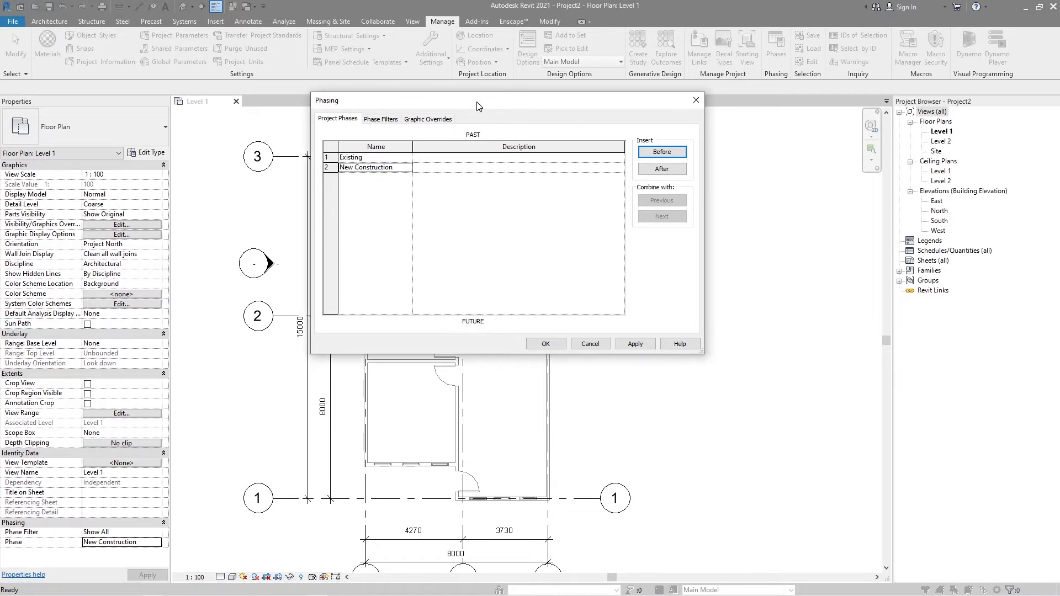
Rename the New Construction phase as Phase 01
{"action": "left_click", "coordinate": [379, 172]}
{"action": "left_click_drag", "start_coordinate": [393, 167], "coordinate": [272, 174]}
{"action": "type", "text": "Phase 01"}
{"action": "left_click", "coordinate": [451, 215]}
Insert a new phase after Phase 01 and name it Phase 02
{"action": "left_click", "coordinate": [671, 172]}
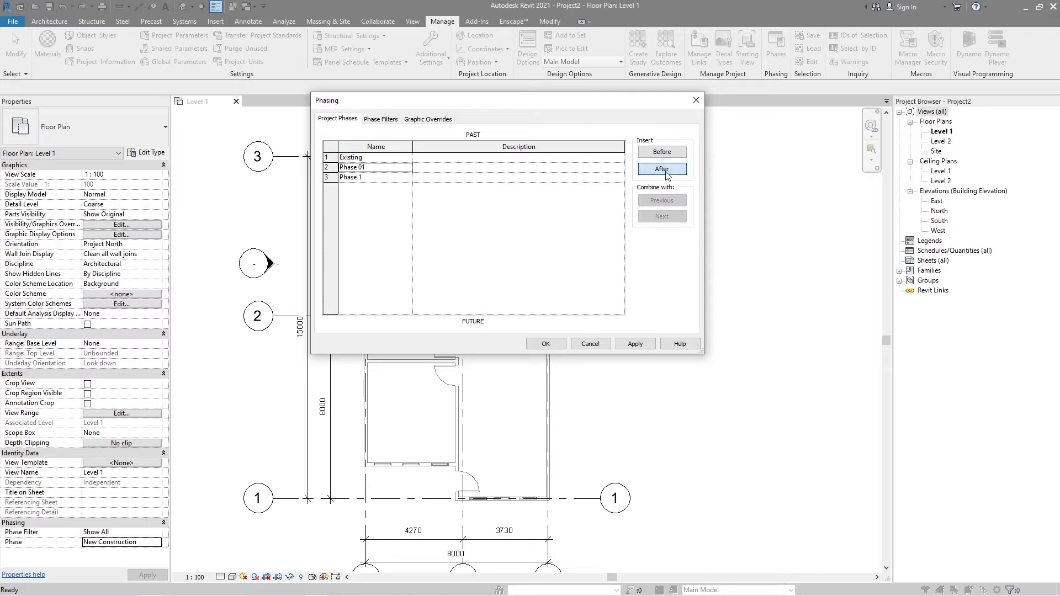
{"action": "left_click", "coordinate": [382, 179]}
{"action": "left_click", "coordinate": [374, 178]}
{"action": "key", "text": "Return"}
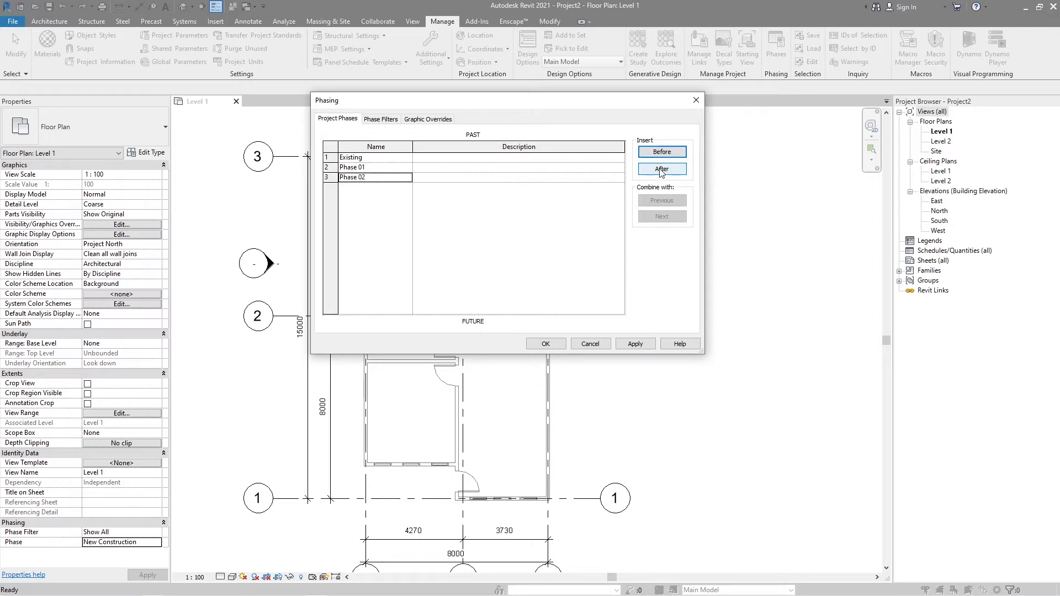
Insert another phase after Phase 02, edit its name, and review the order of the phase list
{"action": "left_click", "coordinate": [660, 170]}
{"action": "left_click", "coordinate": [373, 186]}
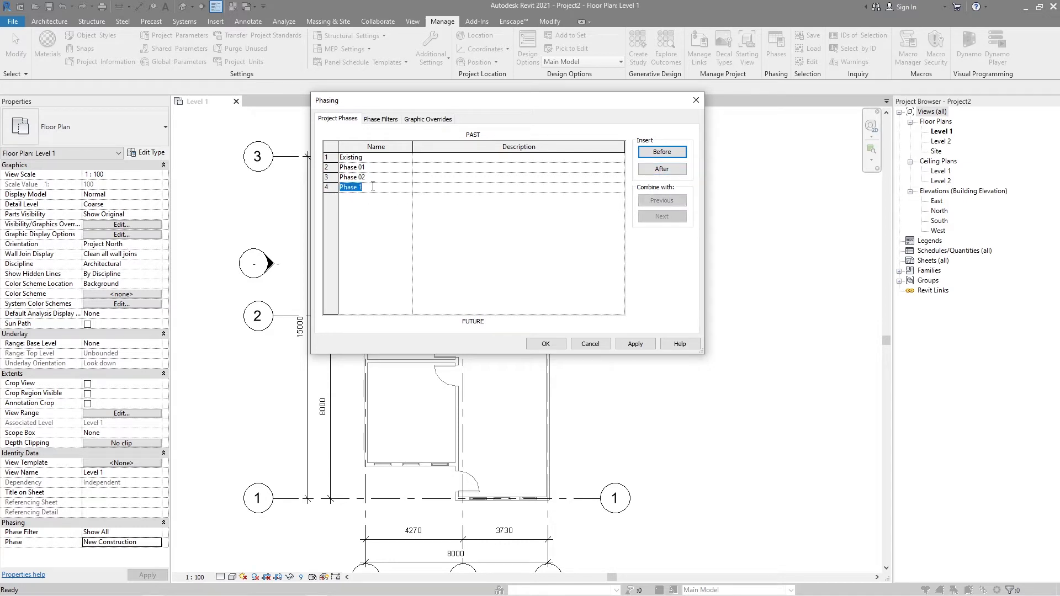
{"action": "left_click", "coordinate": [373, 186]}
{"action": "key", "text": "Return"}
{"action": "left_click_drag", "start_coordinate": [477, 314], "coordinate": [477, 144], "text": "ctrl+shift"}
{"action": "left_click", "coordinate": [395, 177]}
{"action": "left_click", "coordinate": [478, 187]}
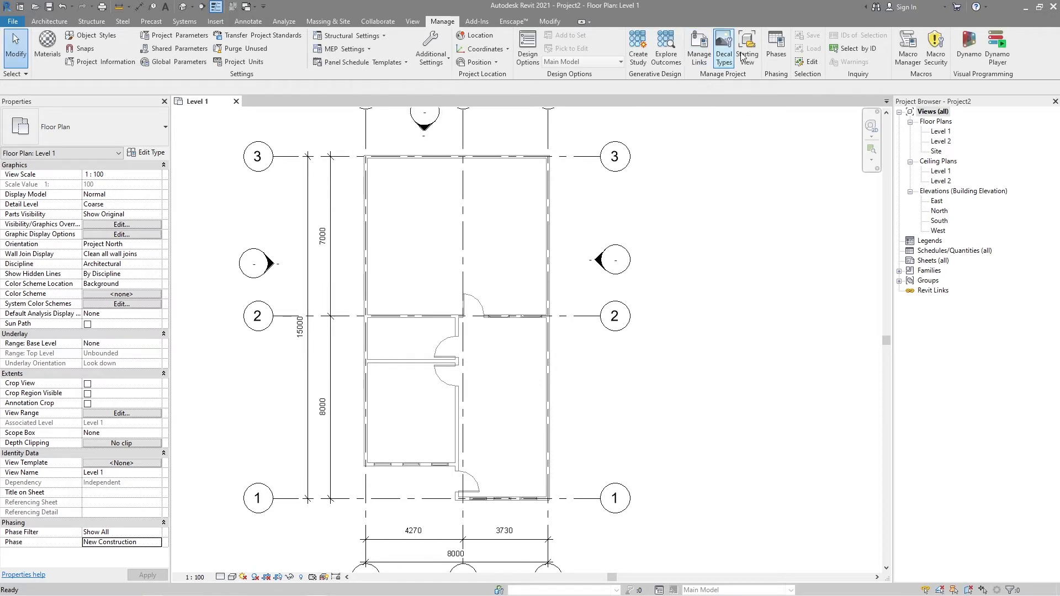
Reopen the project's phasing settings and review the Existing and New Construction phases
{"action": "left_click", "coordinate": [777, 49]}
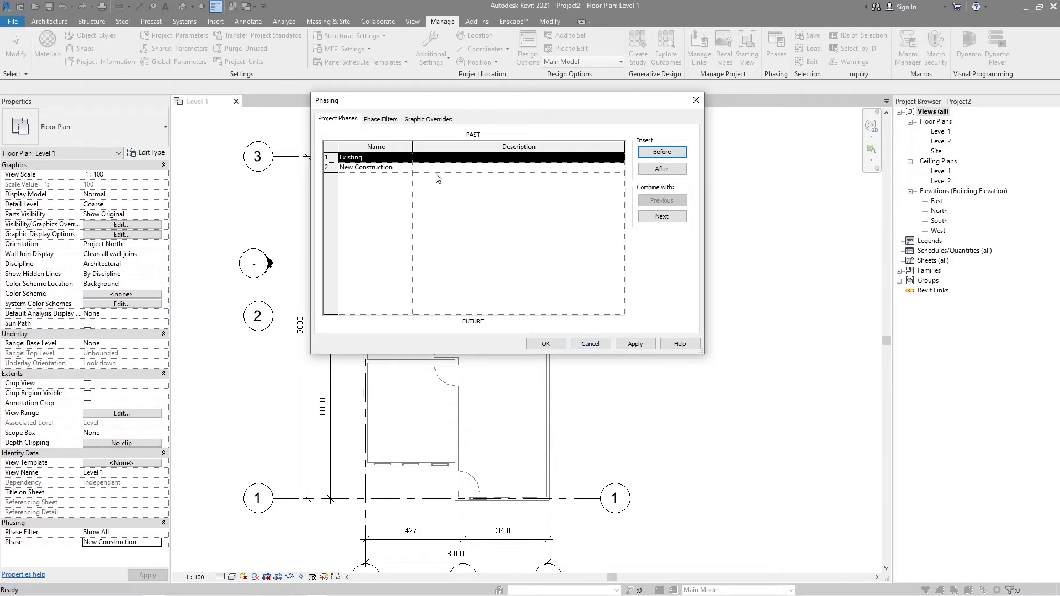
{"action": "left_click", "coordinate": [366, 159]}
{"action": "left_click", "coordinate": [399, 170]}
{"action": "left_click", "coordinate": [400, 161]}
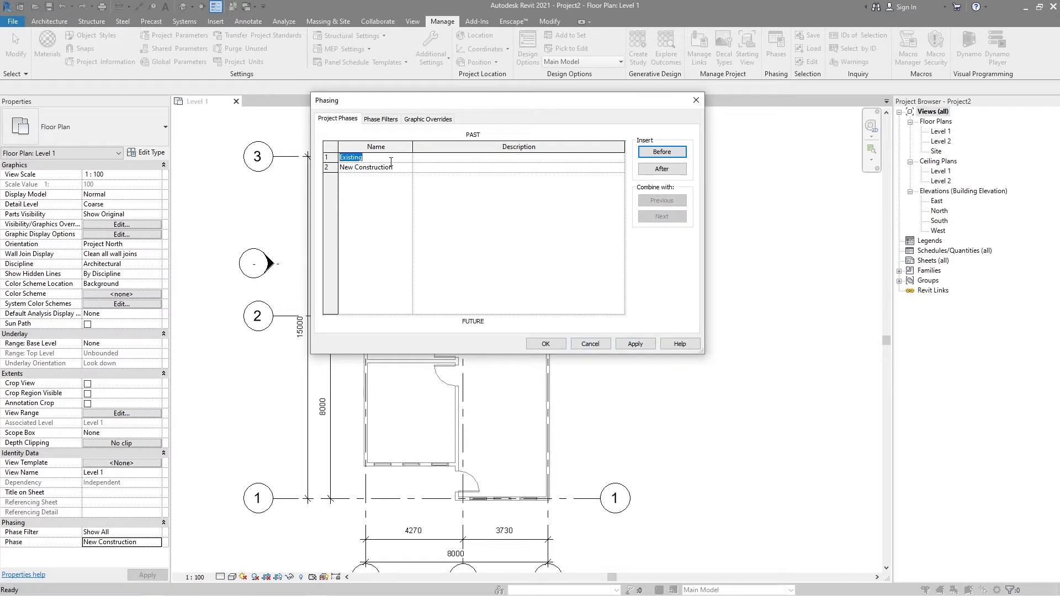
{"action": "left_click", "coordinate": [398, 170]}
{"action": "left_click", "coordinate": [403, 161]}
{"action": "left_click", "coordinate": [404, 162]}
{"action": "left_click", "coordinate": [401, 170]}
{"action": "left_click", "coordinate": [402, 167]}
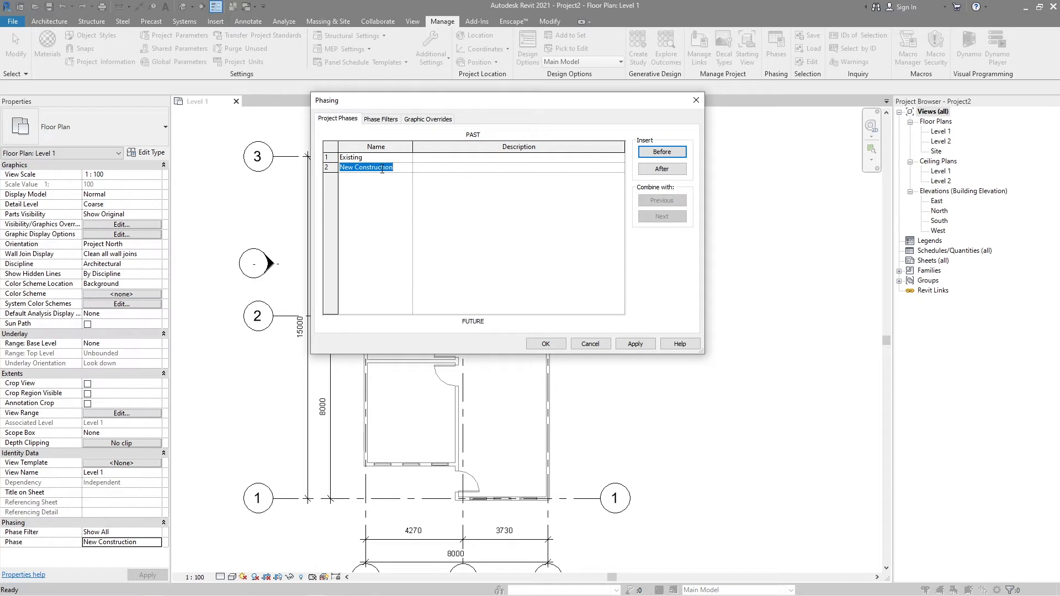
{"action": "left_click", "coordinate": [411, 194]}
Examine the phase filters and how each displays new, existing, demolished and temporary elements
{"action": "left_click", "coordinate": [379, 119]}
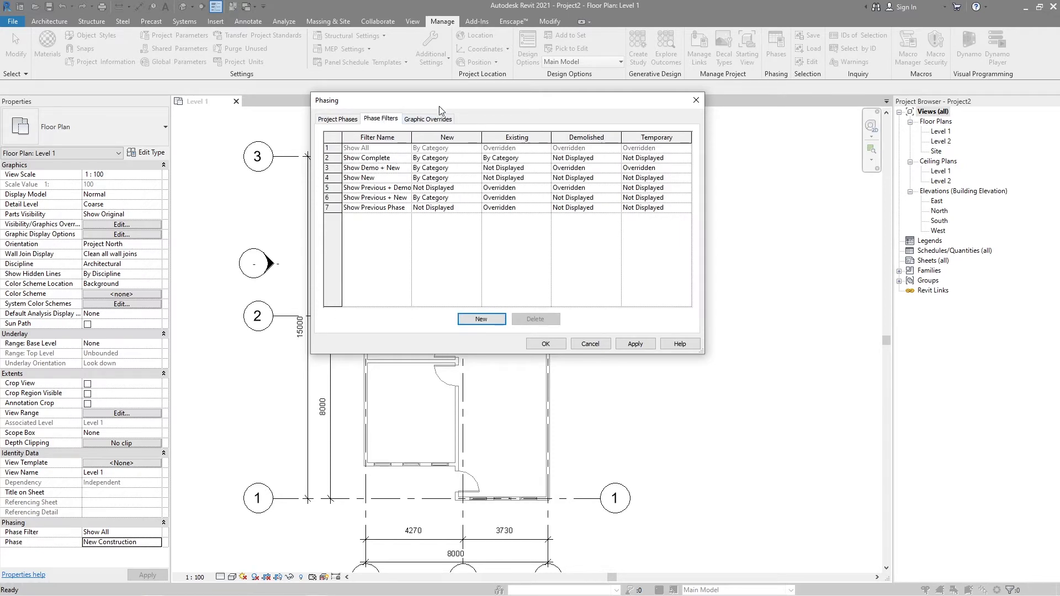
{"action": "left_click_drag", "start_coordinate": [440, 106], "coordinate": [702, 83]}
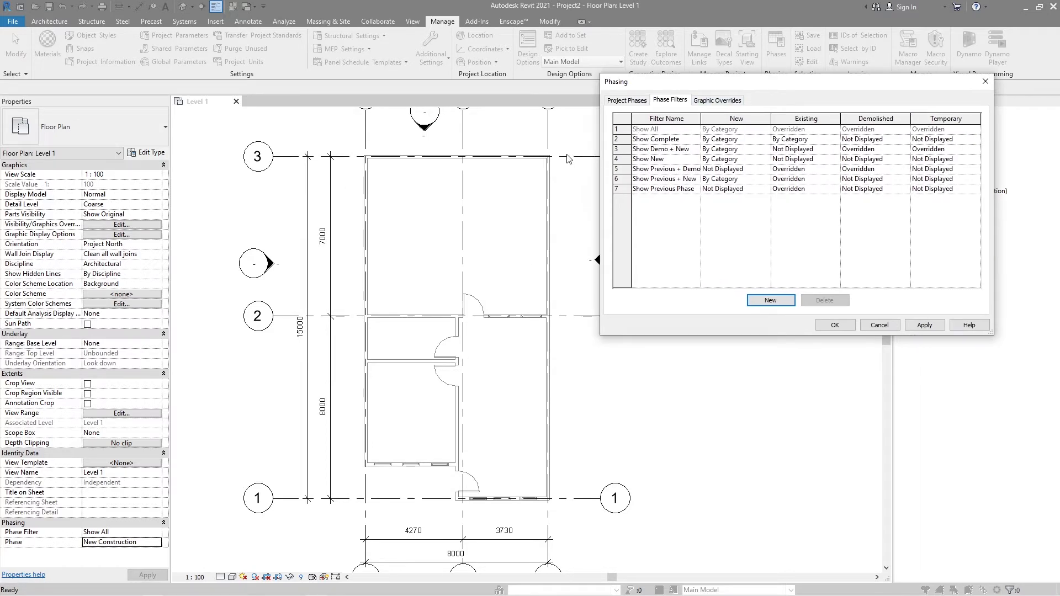
{"action": "left_click", "coordinate": [700, 139]}
{"action": "left_click", "coordinate": [676, 160]}
{"action": "left_click", "coordinate": [681, 189]}
{"action": "left_click", "coordinate": [681, 180]}
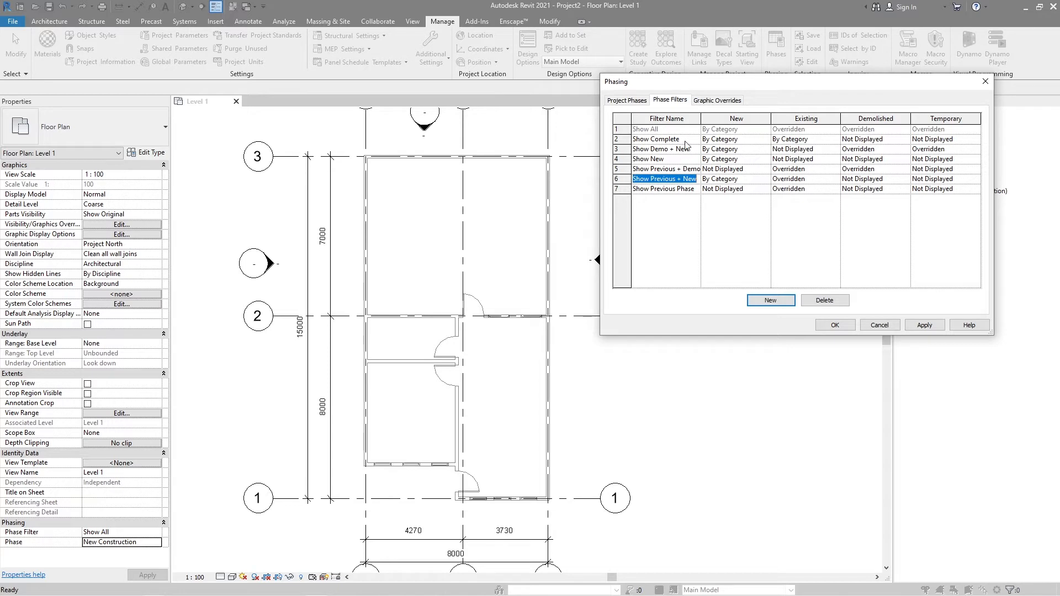
{"action": "left_click_drag", "start_coordinate": [755, 82], "coordinate": [678, 93]}
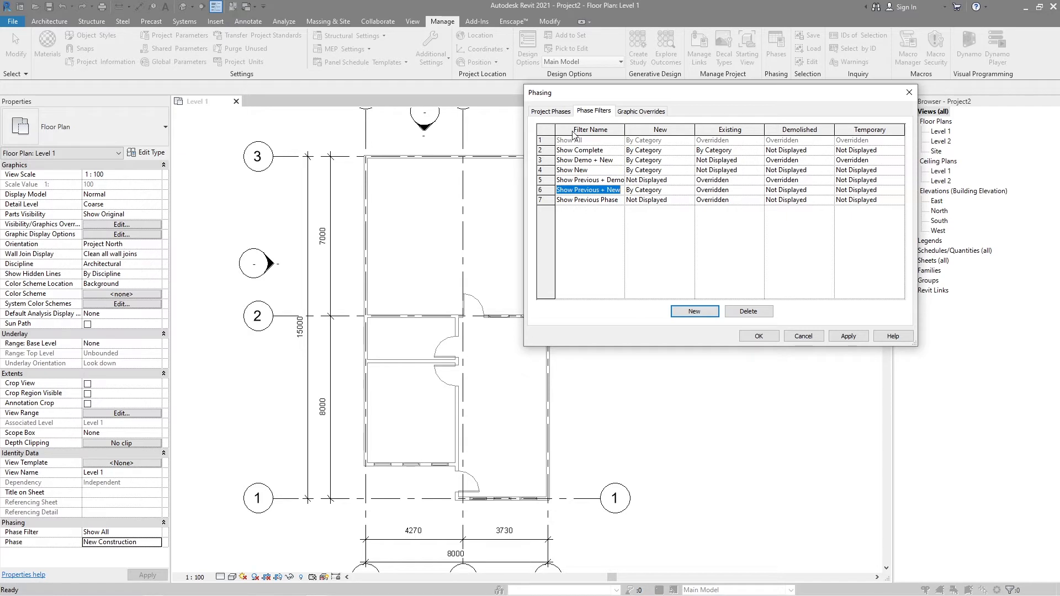
Compare the graphic overrides of each phase status with the phase filters, recheck the phase list and accept the phasing settings
{"action": "left_click", "coordinate": [641, 111]}
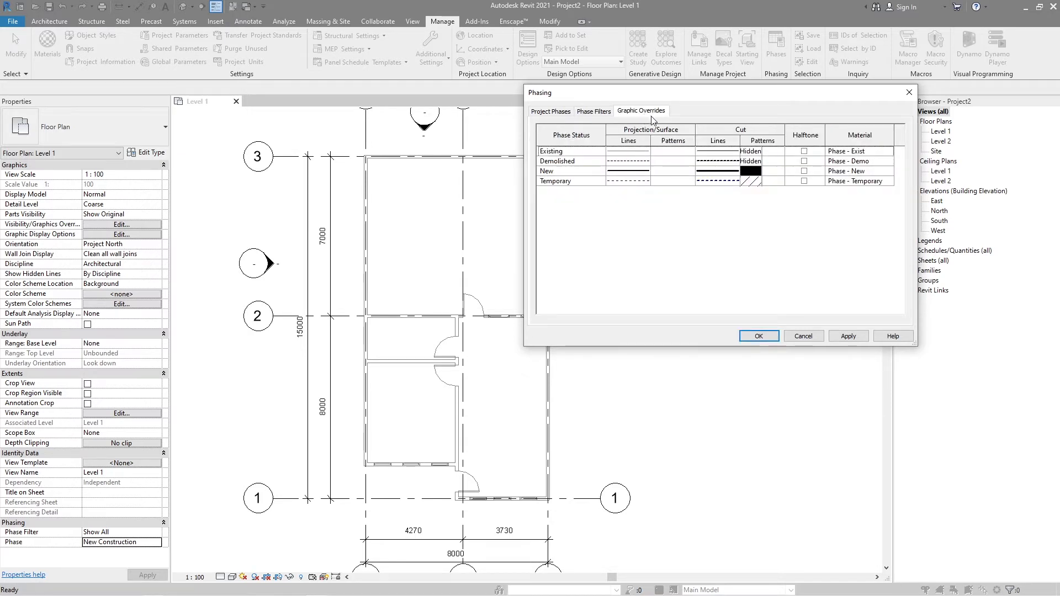
{"action": "left_click", "coordinate": [601, 113]}
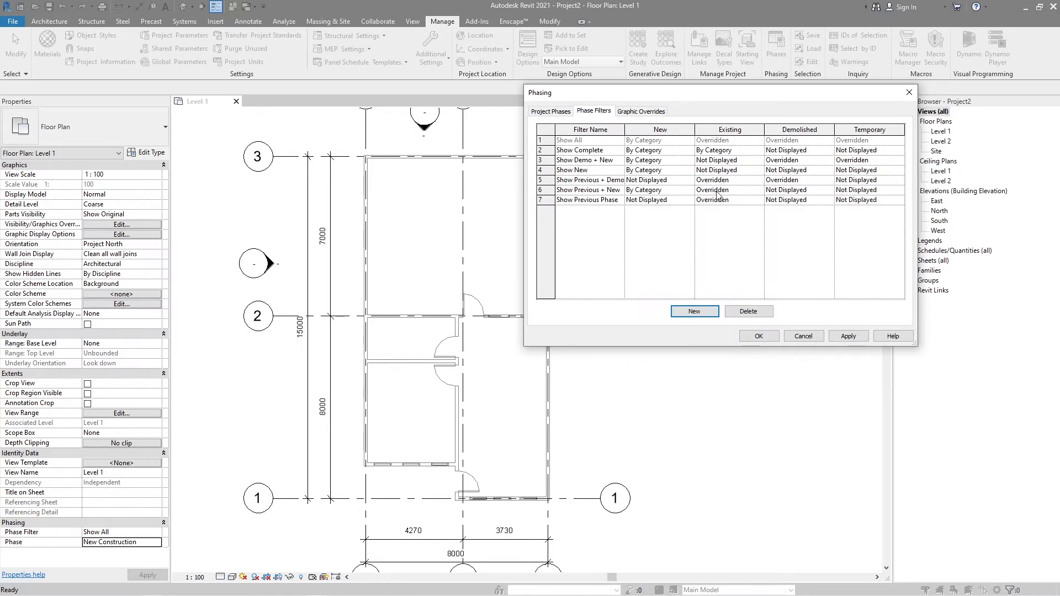
{"action": "left_click", "coordinate": [640, 112]}
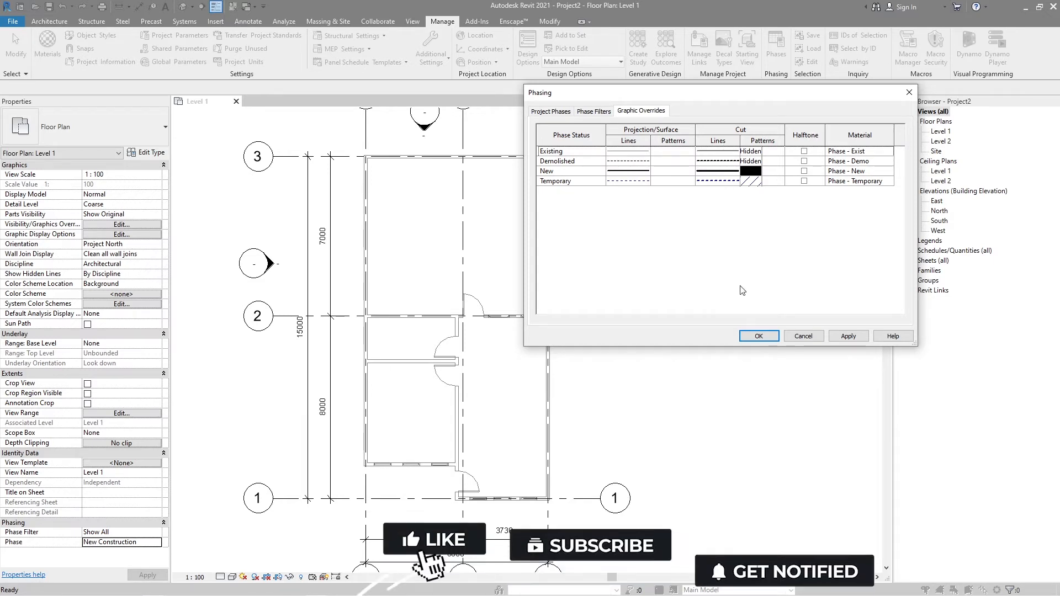
{"action": "left_click", "coordinate": [560, 112]}
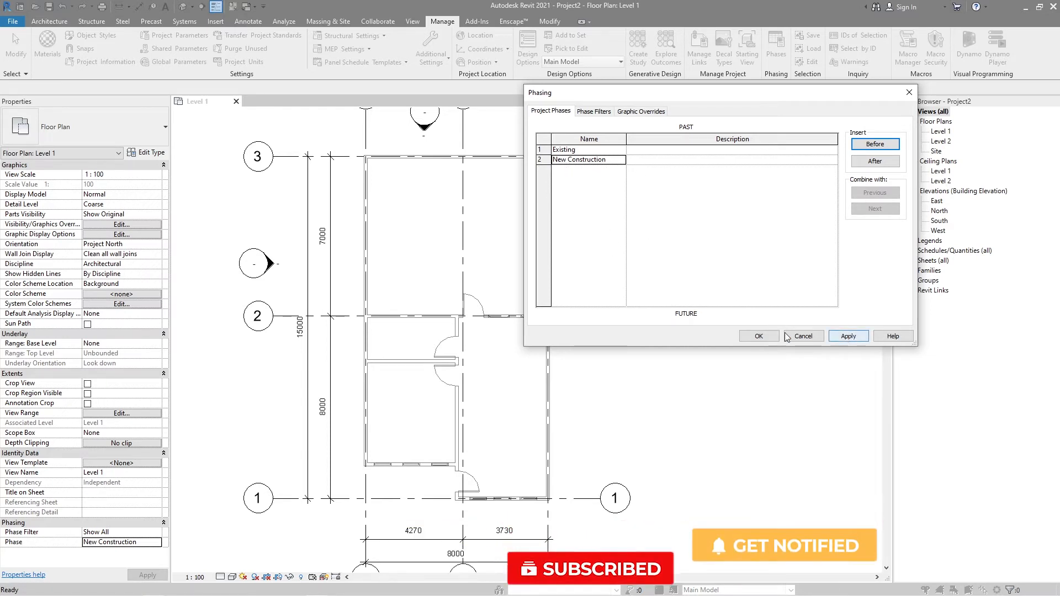
{"action": "left_click", "coordinate": [753, 337]}
Switch the Level 1 view's phase to Existing and back to New Construction to compare how the plan displays
{"action": "middle_click_drag", "start_coordinate": [618, 443], "coordinate": [679, 428]}
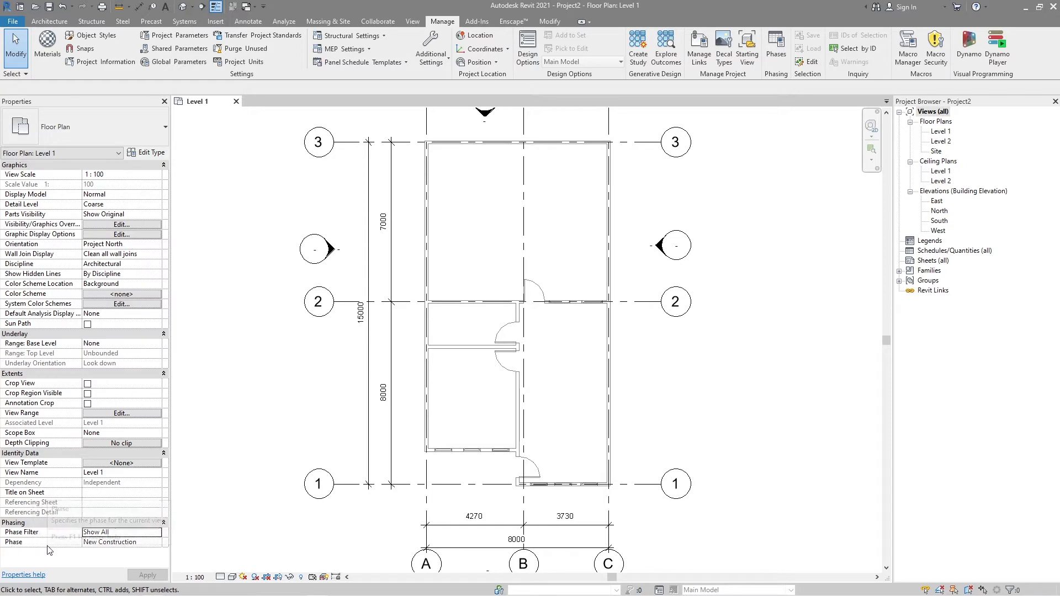
{"action": "left_click", "coordinate": [155, 543]}
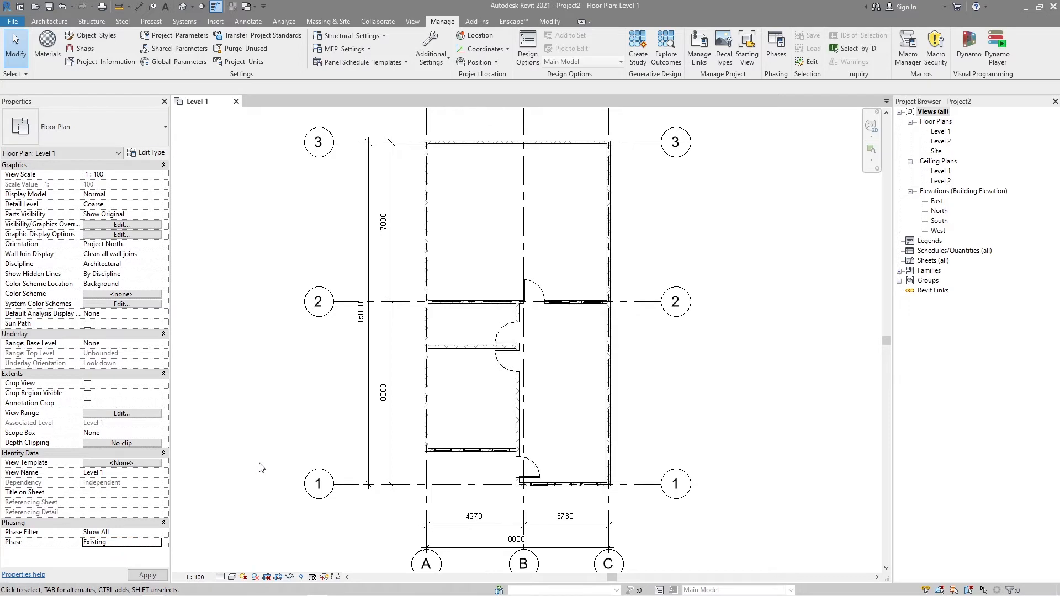
{"action": "left_click", "coordinate": [148, 575]}
{"action": "left_click", "coordinate": [158, 544]}
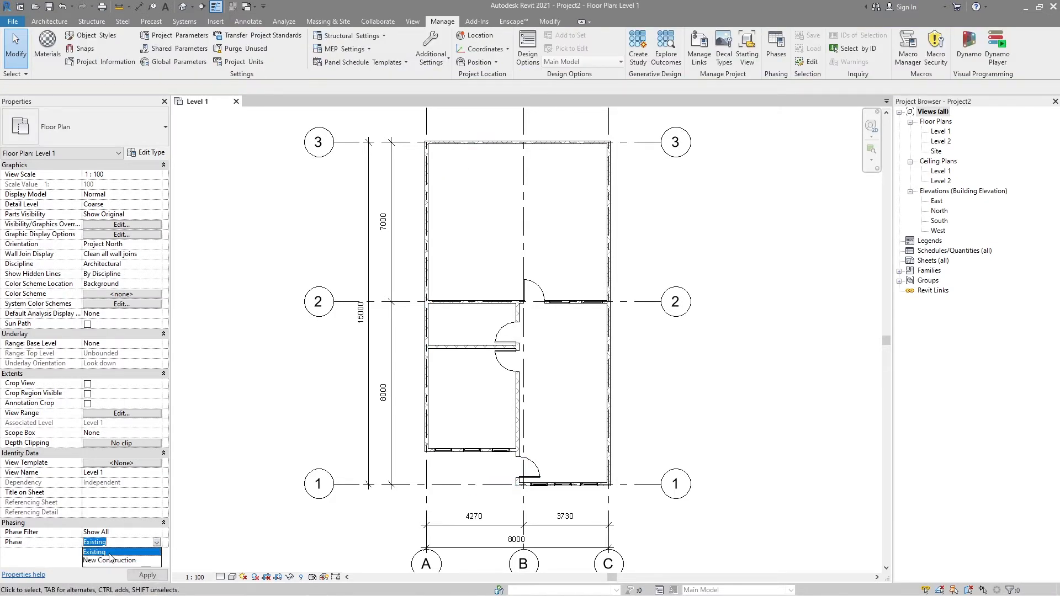
{"action": "left_click", "coordinate": [108, 561]}
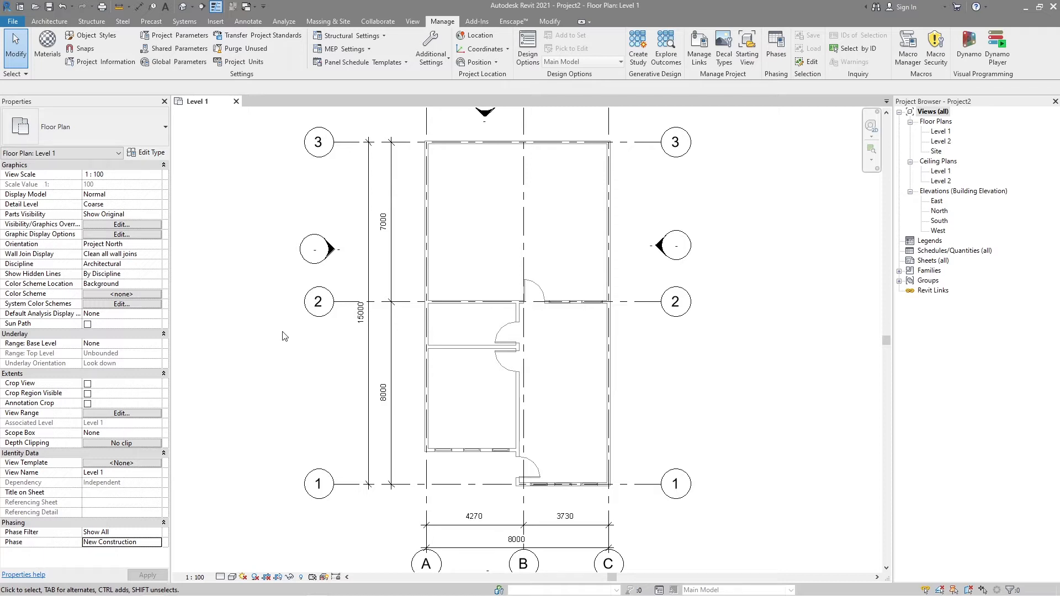
{"action": "scroll", "coordinate": [588, 223], "scroll_direction": "up", "scroll_amount": 1}
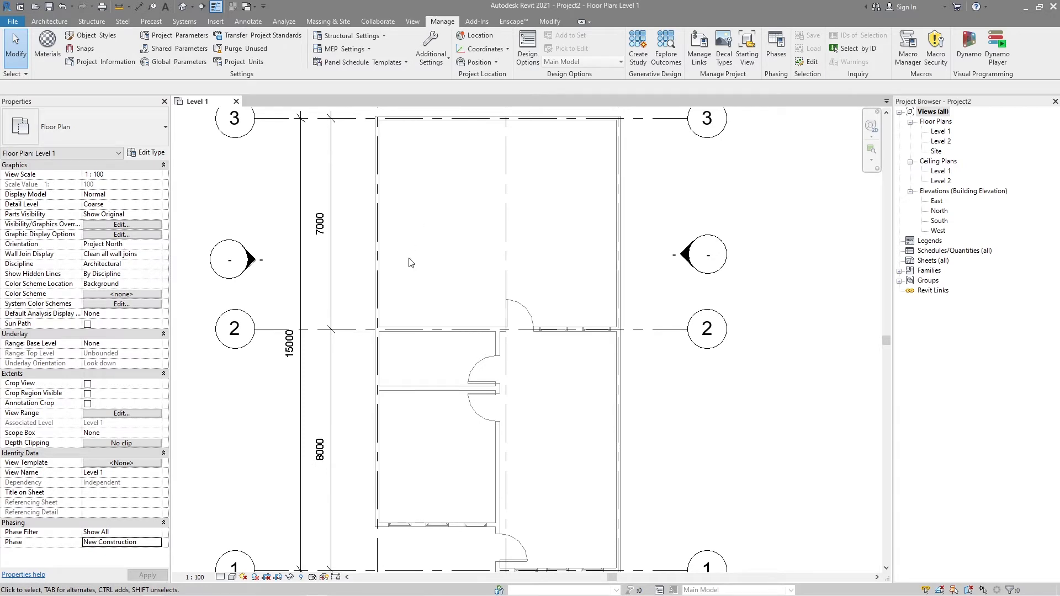
{"action": "middle_click_drag", "start_coordinate": [433, 264], "coordinate": [428, 296]}
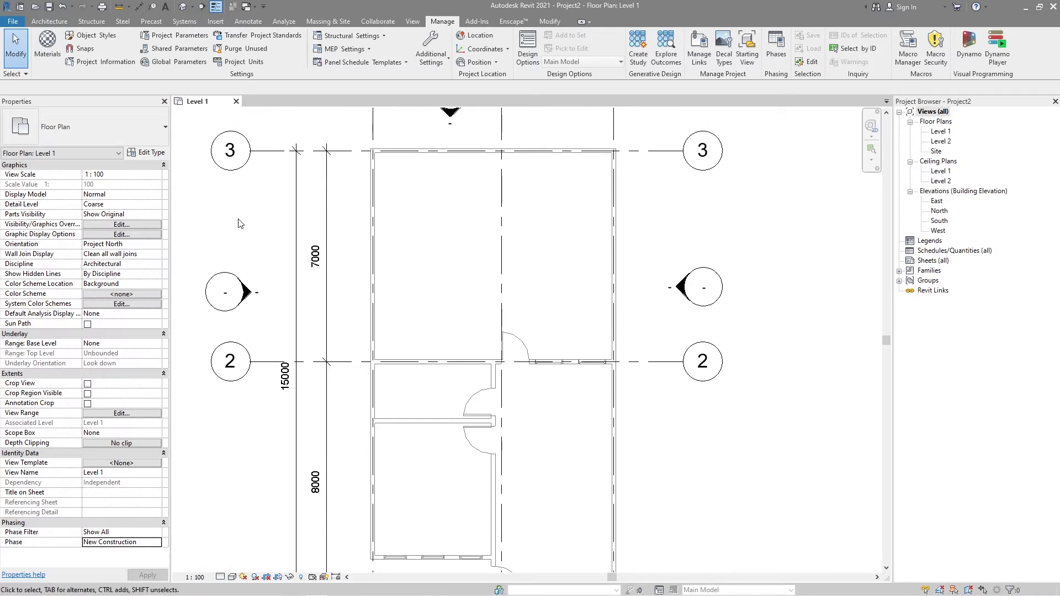
{"action": "key", "text": "w"}
{"action": "key", "text": "a"}
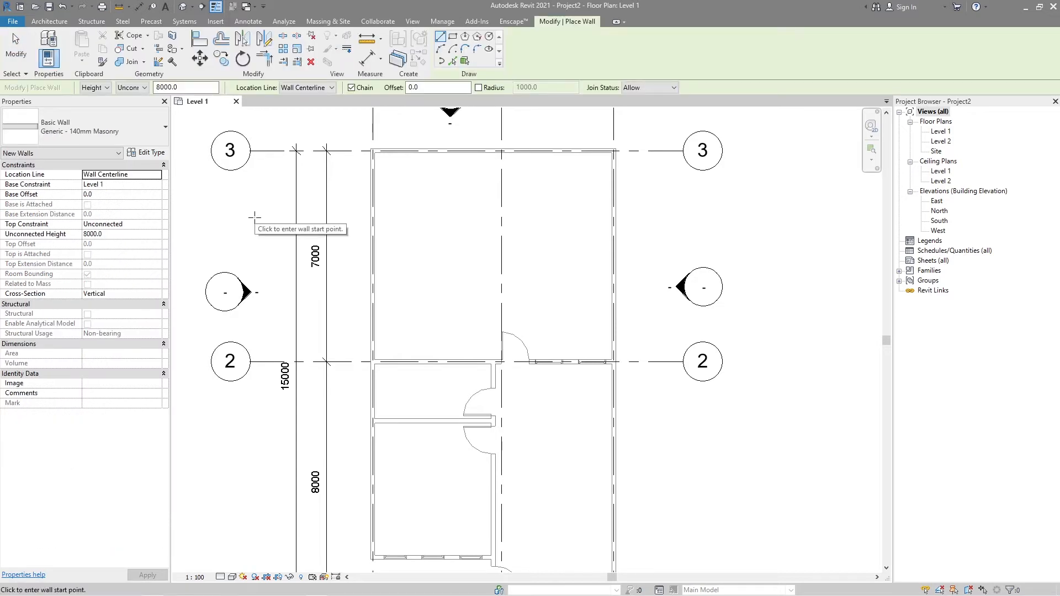
{"action": "key", "text": "Escape"}
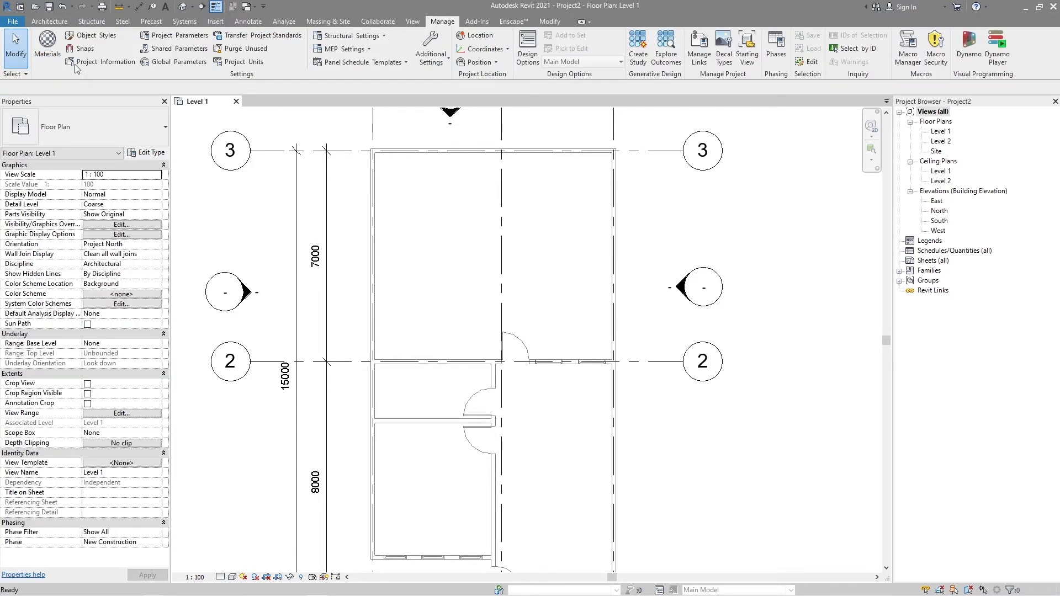
Draw Generic - 140mm Masonry walls north from the inner partition's end at grid 2 and about 4000 mm west to the exterior wall
{"action": "left_click", "coordinate": [46, 23]}
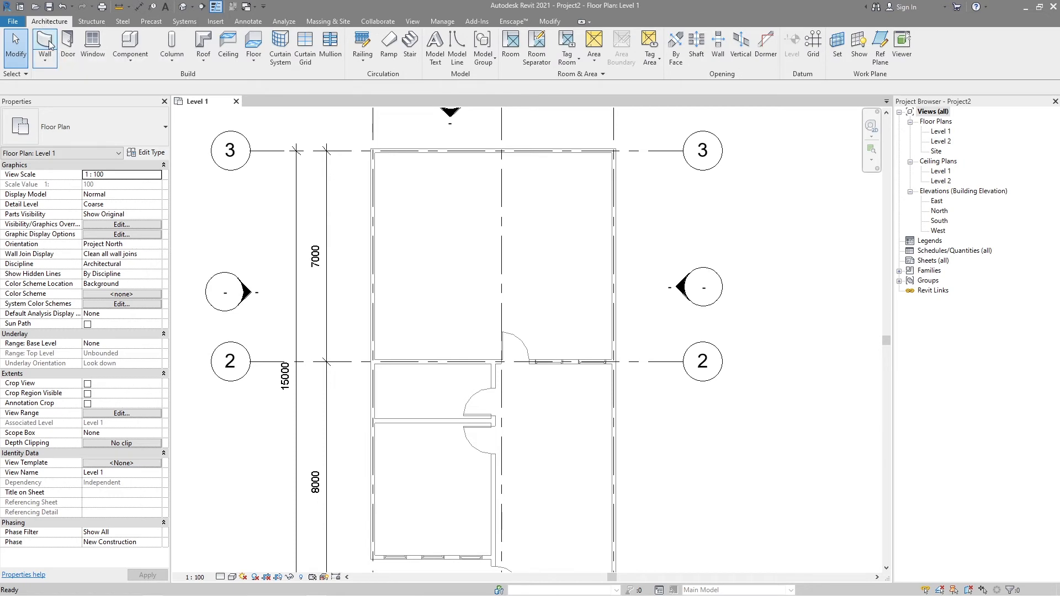
{"action": "left_click", "coordinate": [45, 40]}
{"action": "scroll", "coordinate": [441, 317], "scroll_direction": "up", "scroll_amount": 2}
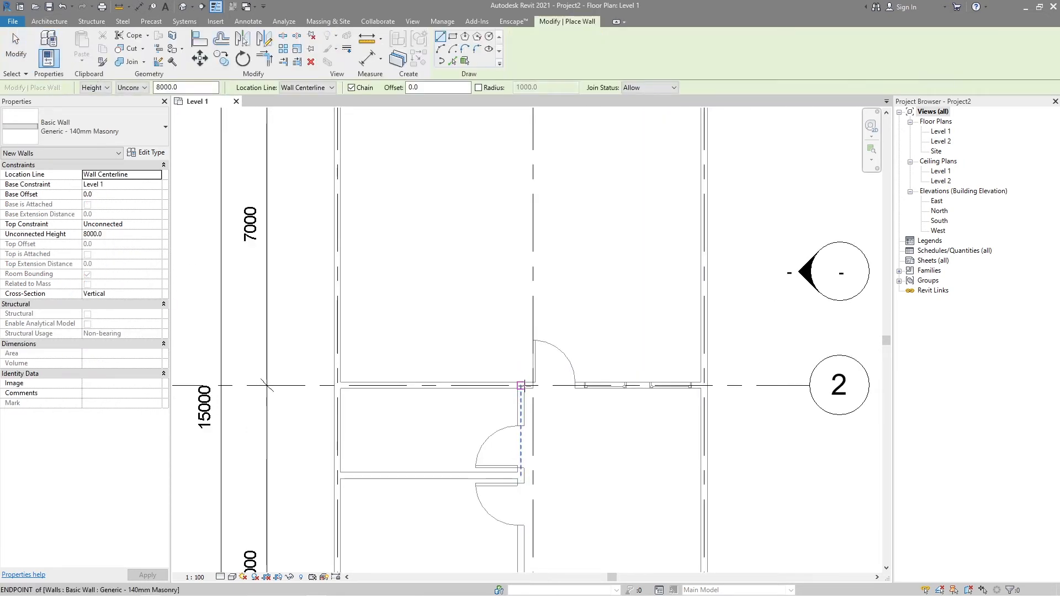
{"action": "left_click", "coordinate": [521, 385]}
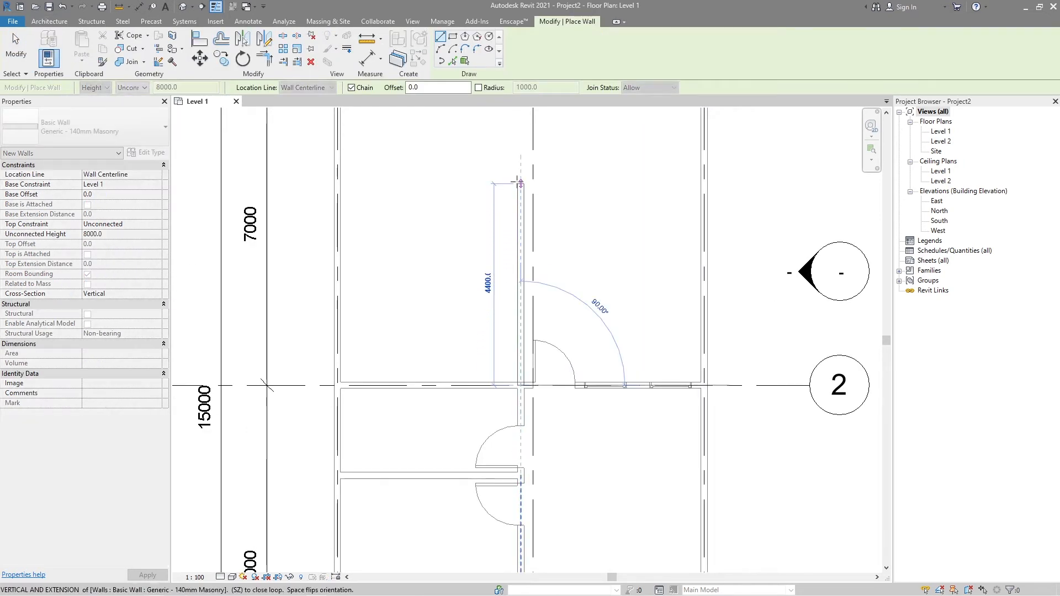
{"action": "scroll", "coordinate": [510, 232], "scroll_direction": "up", "scroll_amount": 2}
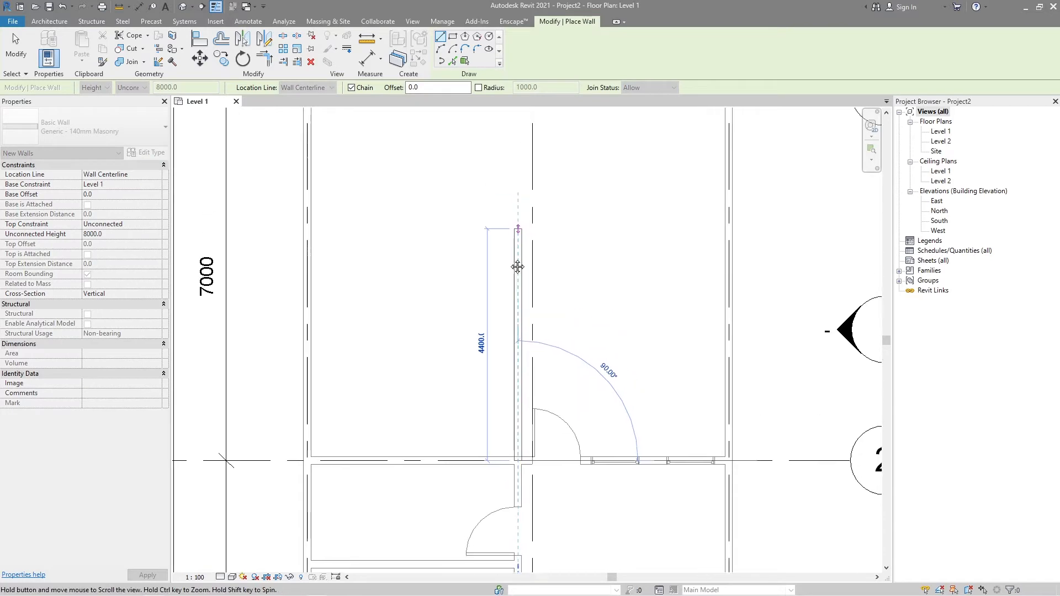
{"action": "left_click", "coordinate": [513, 232]}
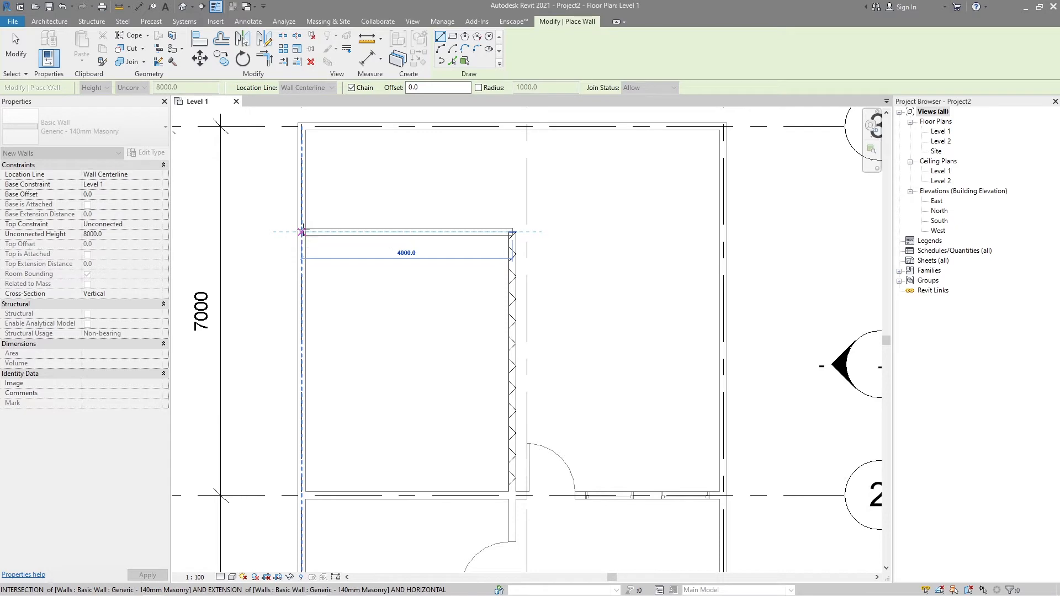
{"action": "left_click", "coordinate": [302, 232]}
{"action": "key", "text": "Escape"}
{"action": "scroll", "coordinate": [353, 177], "scroll_direction": "down", "scroll_amount": 2}
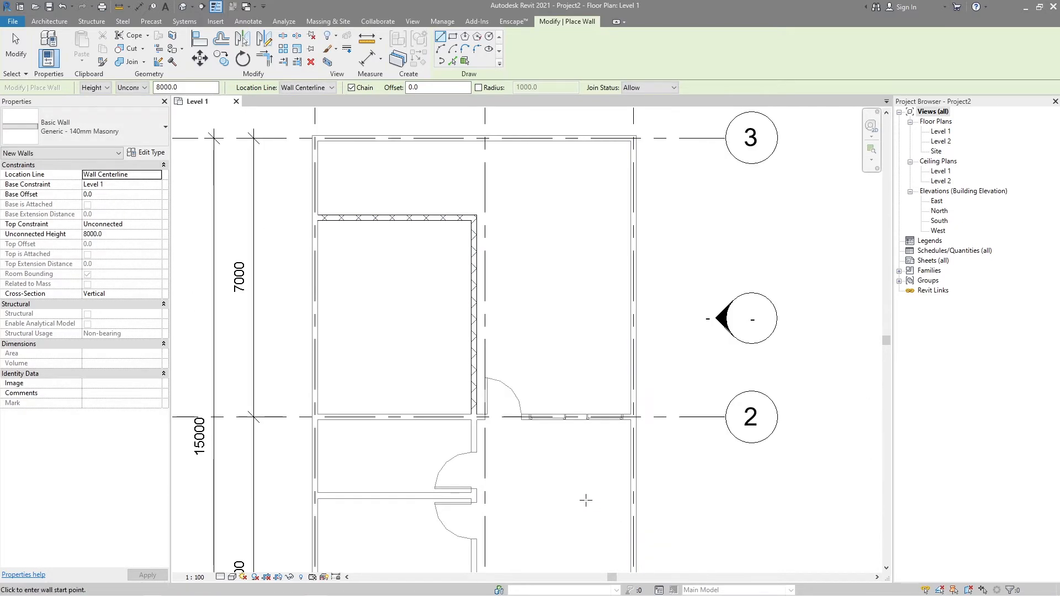
{"action": "key", "text": "Escape"}
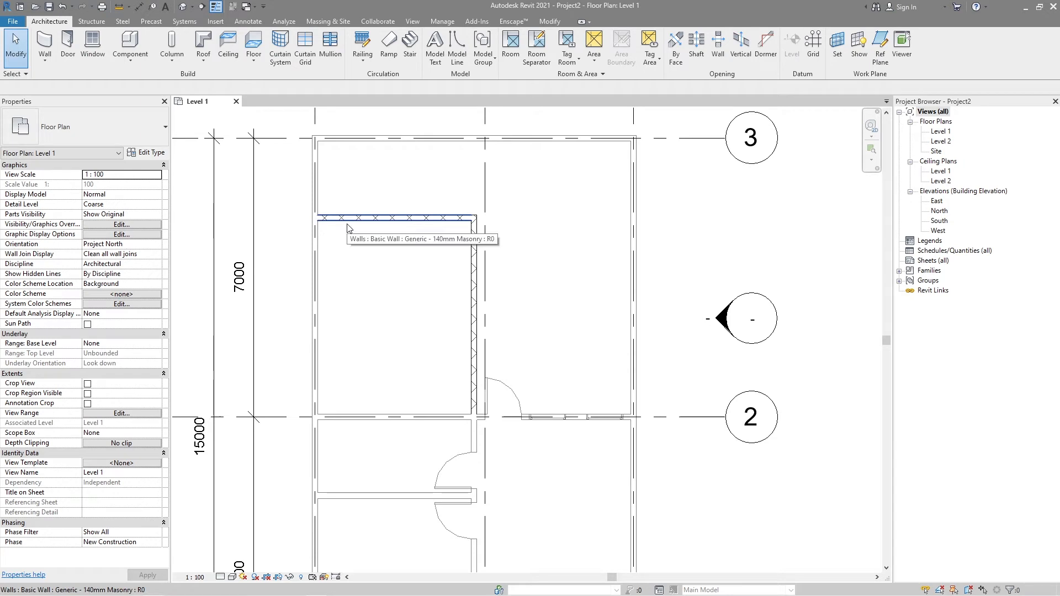
Place an M_Single-Flush 0915 x 2134mm door in the new north-south wall, about 100 mm from the wall on grid 2, swinging into the new room
{"action": "scroll", "coordinate": [348, 224], "scroll_direction": "up", "scroll_amount": 3}
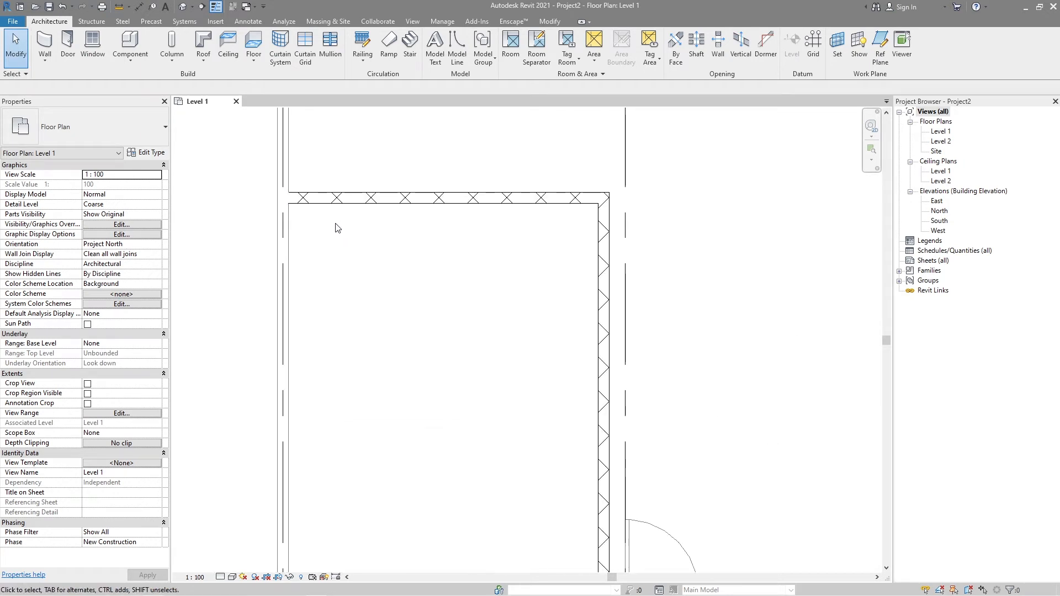
{"action": "scroll", "coordinate": [331, 226], "scroll_direction": "down", "scroll_amount": 2}
{"action": "scroll", "coordinate": [300, 160], "scroll_direction": "up", "scroll_amount": 1}
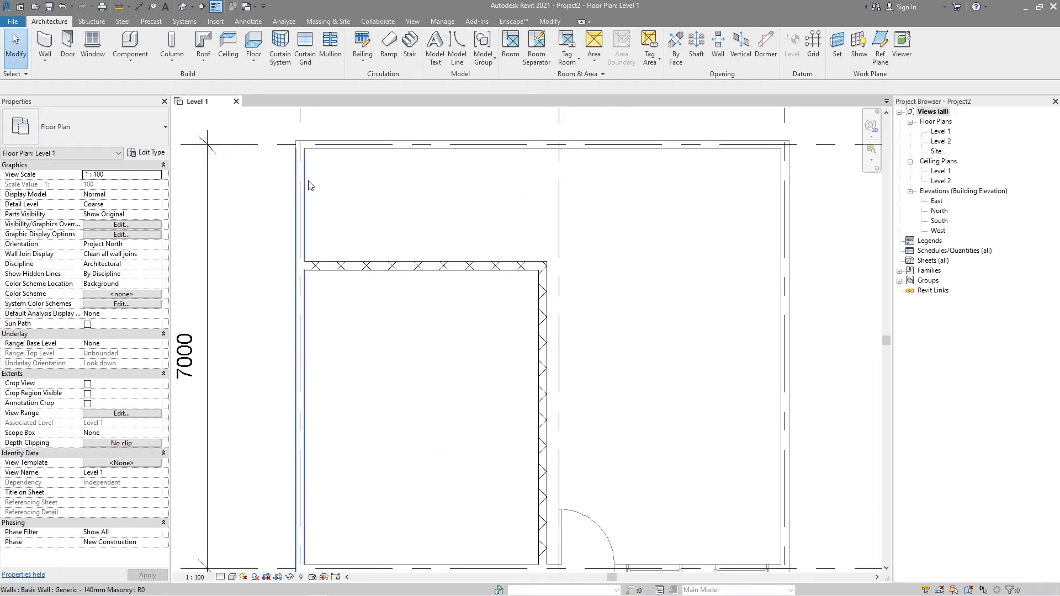
{"action": "scroll", "coordinate": [309, 185], "scroll_direction": "down", "scroll_amount": 2}
{"action": "scroll", "coordinate": [447, 347], "scroll_direction": "up", "scroll_amount": 1}
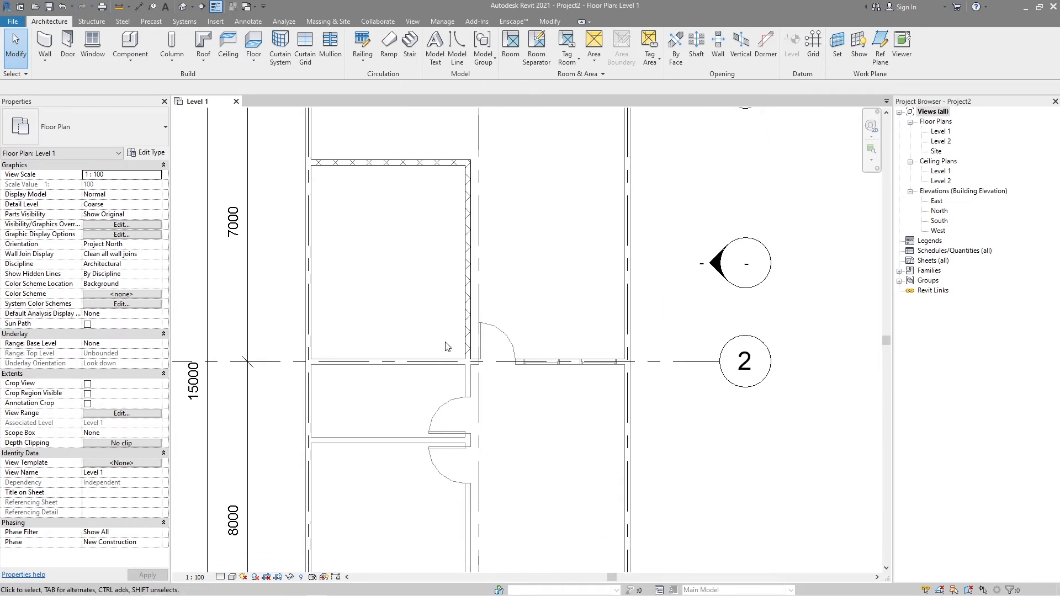
{"action": "key", "text": "d"}
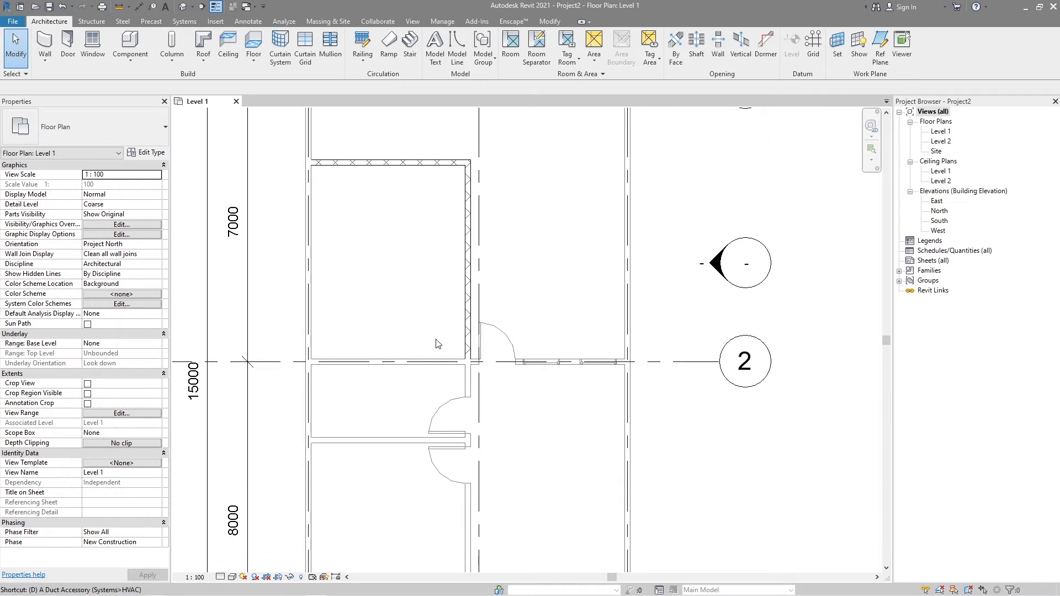
{"action": "key", "text": "r"}
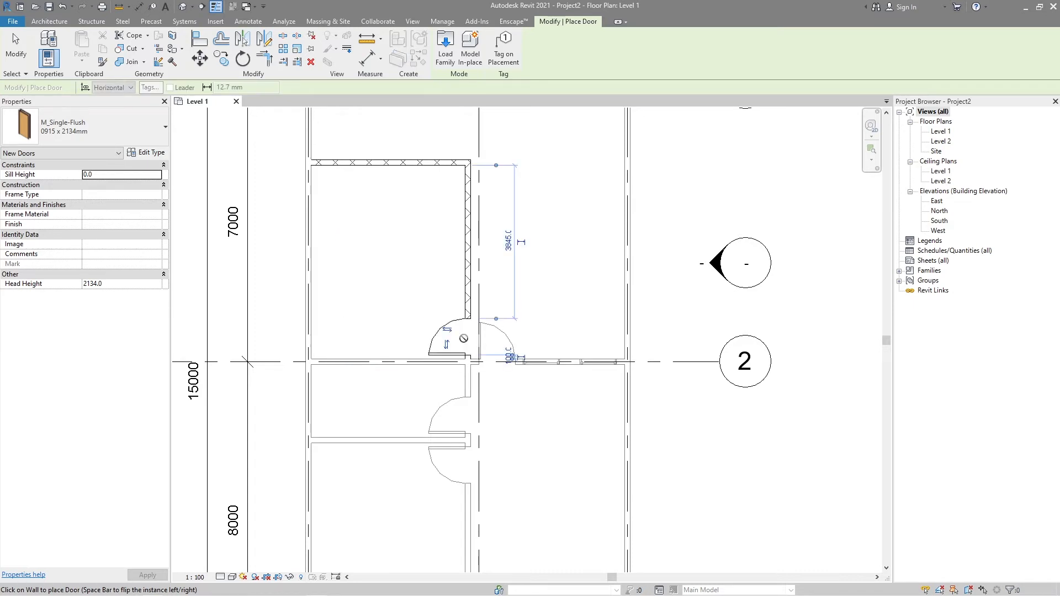
{"action": "left_click", "coordinate": [464, 338]}
{"action": "scroll", "coordinate": [492, 314], "scroll_direction": "down", "scroll_amount": 2}
{"action": "middle_click_drag", "start_coordinate": [544, 330], "coordinate": [535, 327]}
{"action": "key", "text": "Escape"}
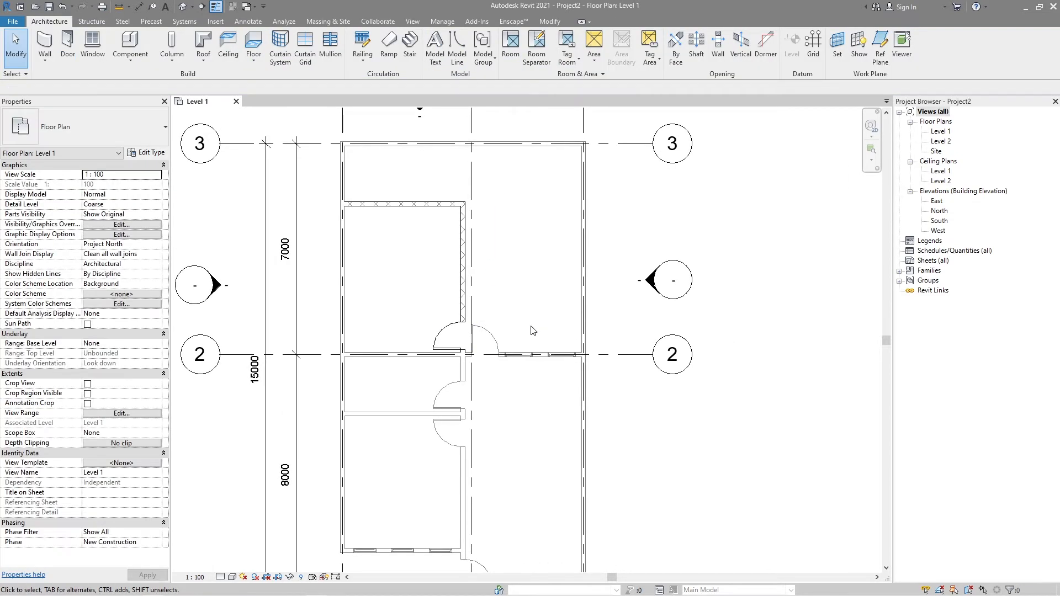
{"action": "scroll", "coordinate": [534, 330], "scroll_direction": "up", "scroll_amount": 1}
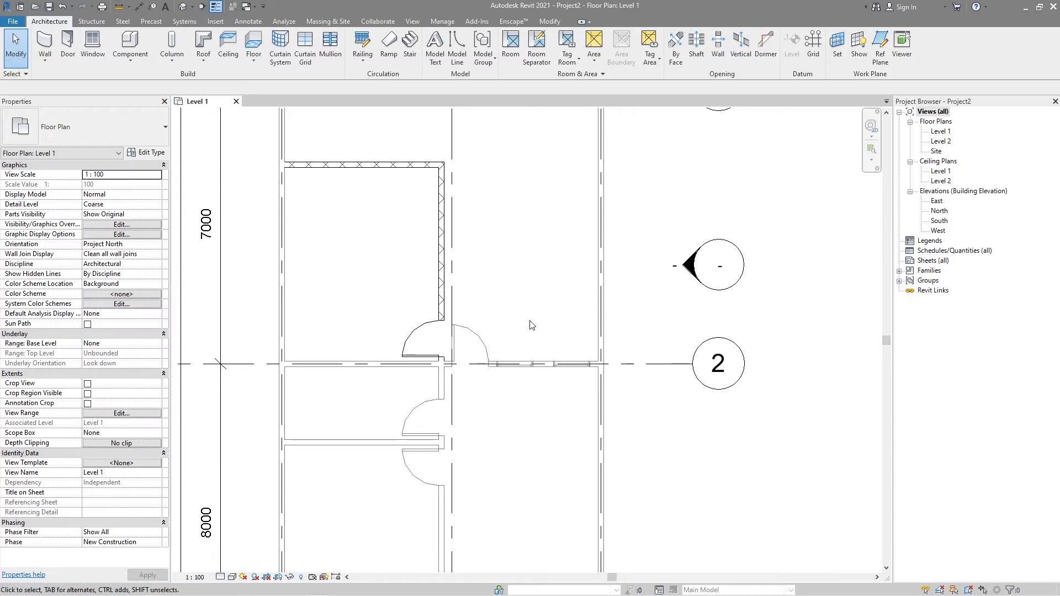
{"action": "key", "text": "w"}
{"action": "key", "text": "n"}
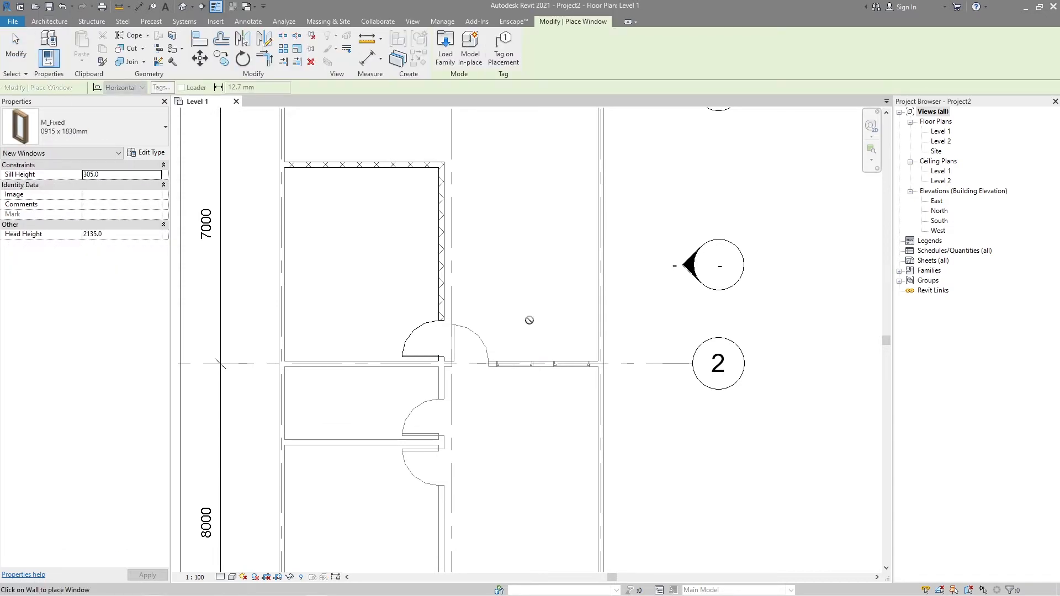
{"action": "key", "text": "Escape"}
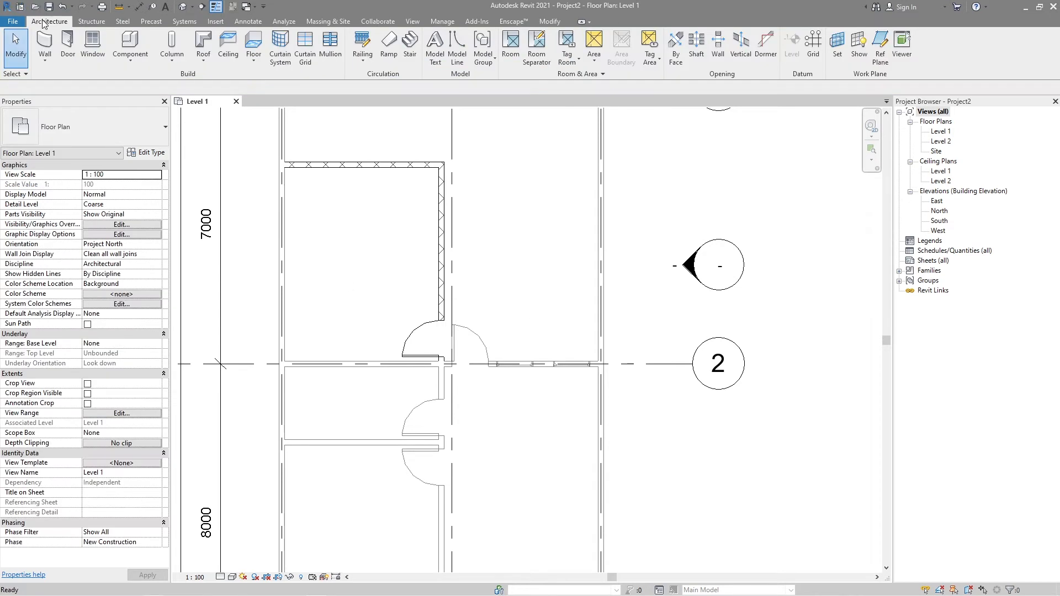
Place three M_Fixed 0915 x 1830mm windows along the new north-south wall, starting about 100 mm from its north end and about 300 to 350 mm apart
{"action": "left_click", "coordinate": [92, 43]}
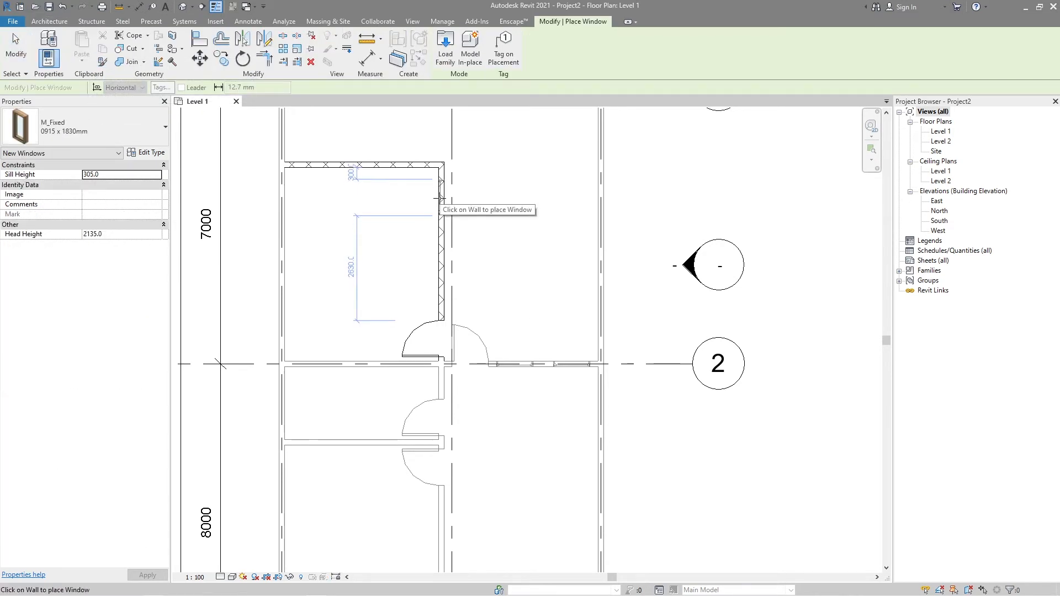
{"action": "left_click", "coordinate": [64, 117]}
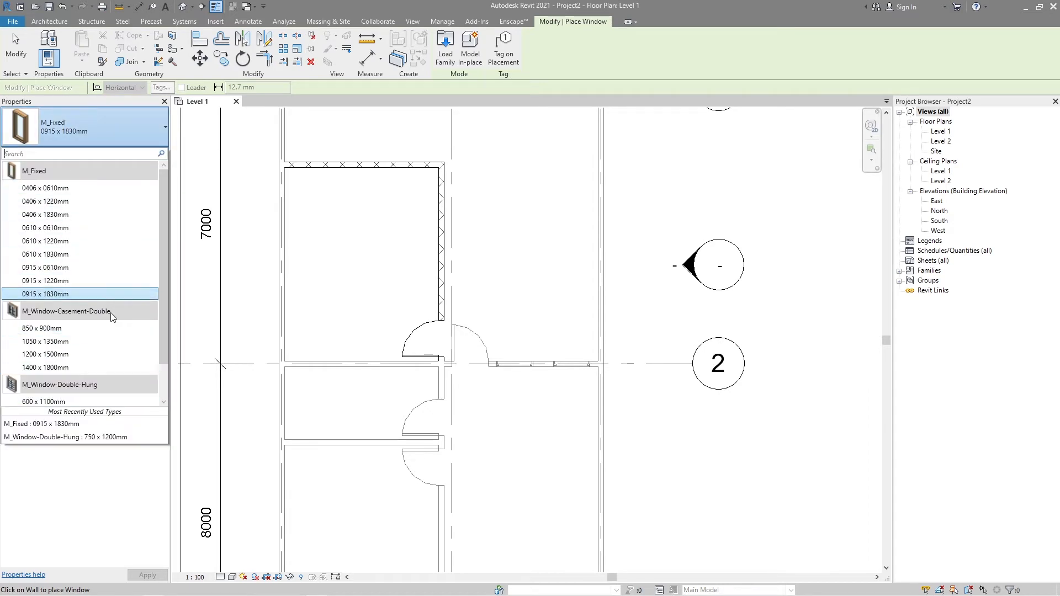
{"action": "left_click", "coordinate": [441, 190]}
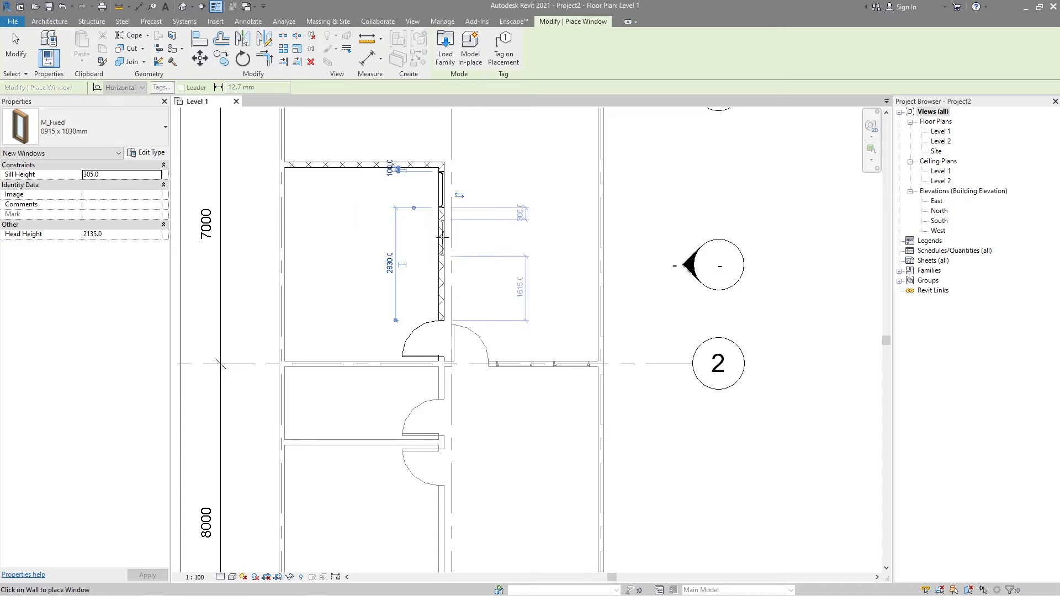
{"action": "left_click", "coordinate": [441, 238]}
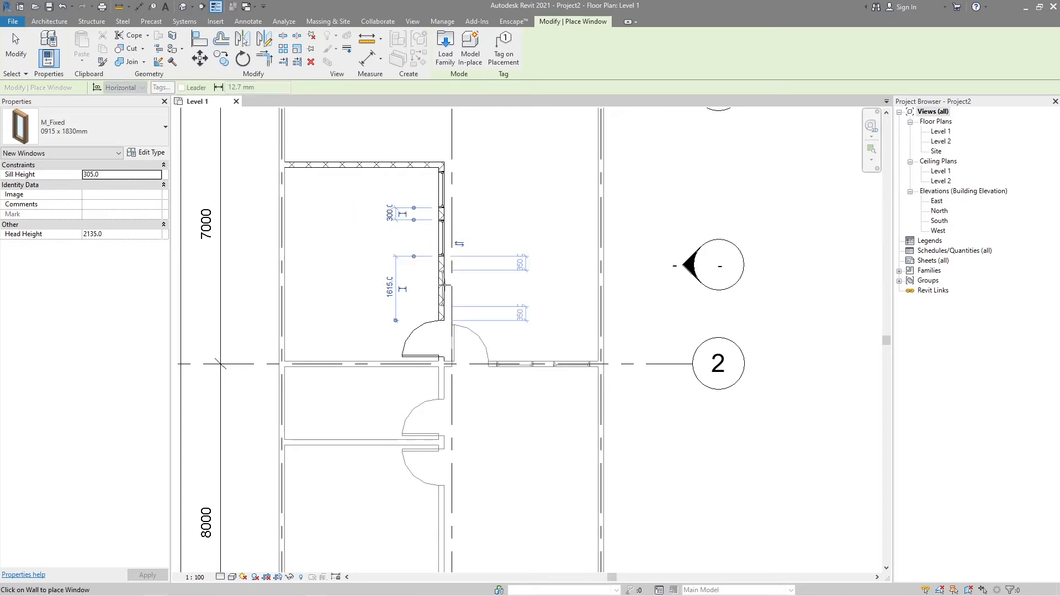
{"action": "key", "text": "Escape"}
{"action": "key", "text": "Escape"}
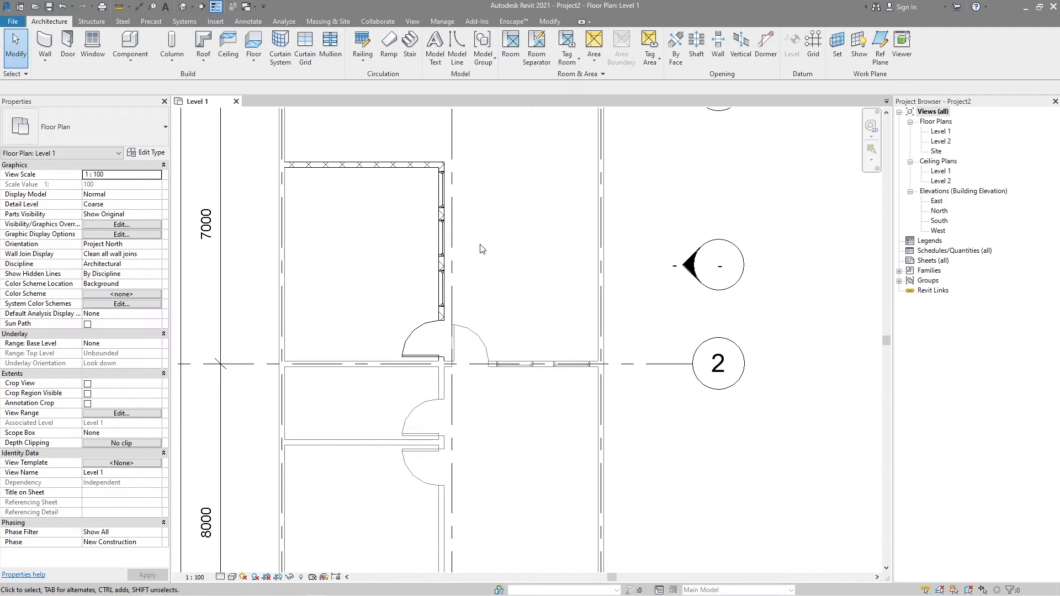
Examine the existing wall along grid 2 and how it relates to the new room and its openings
{"action": "scroll", "coordinate": [541, 213], "scroll_direction": "down", "scroll_amount": 2}
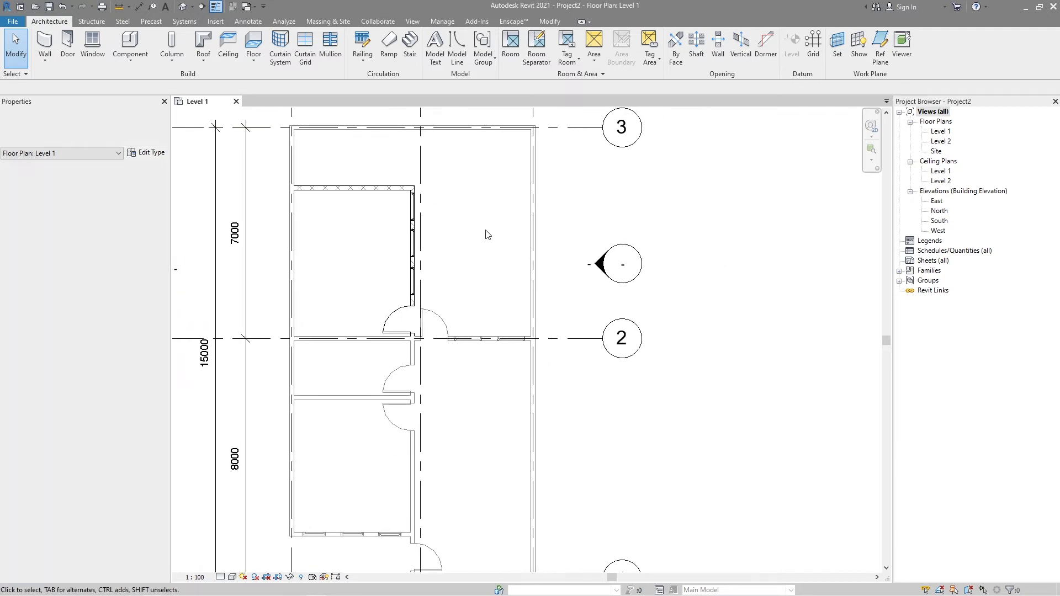
{"action": "scroll", "coordinate": [500, 434], "scroll_direction": "up", "scroll_amount": 2}
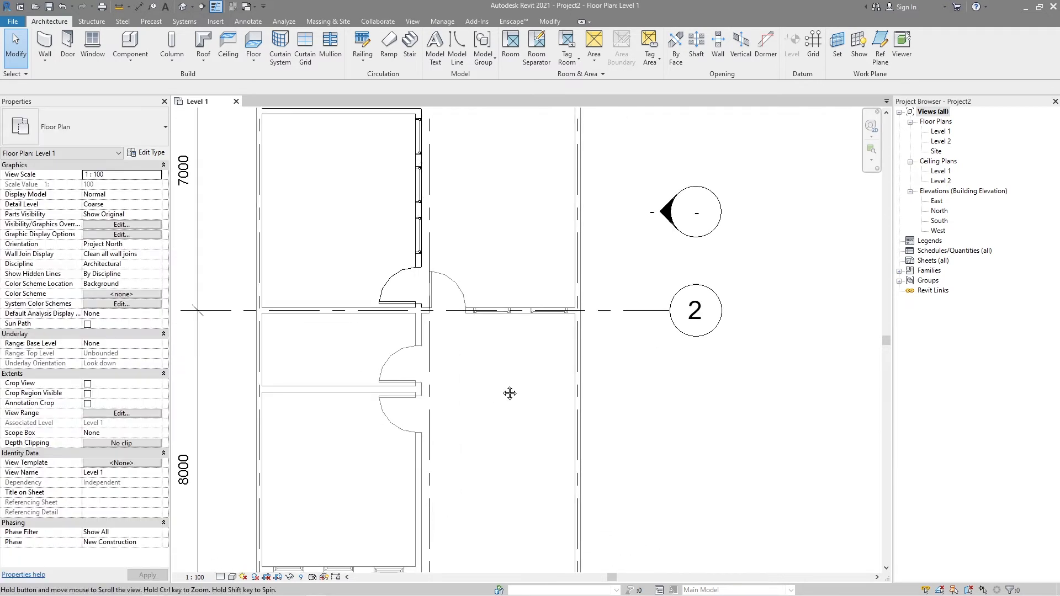
{"action": "middle_click_drag", "start_coordinate": [493, 431], "coordinate": [523, 384]}
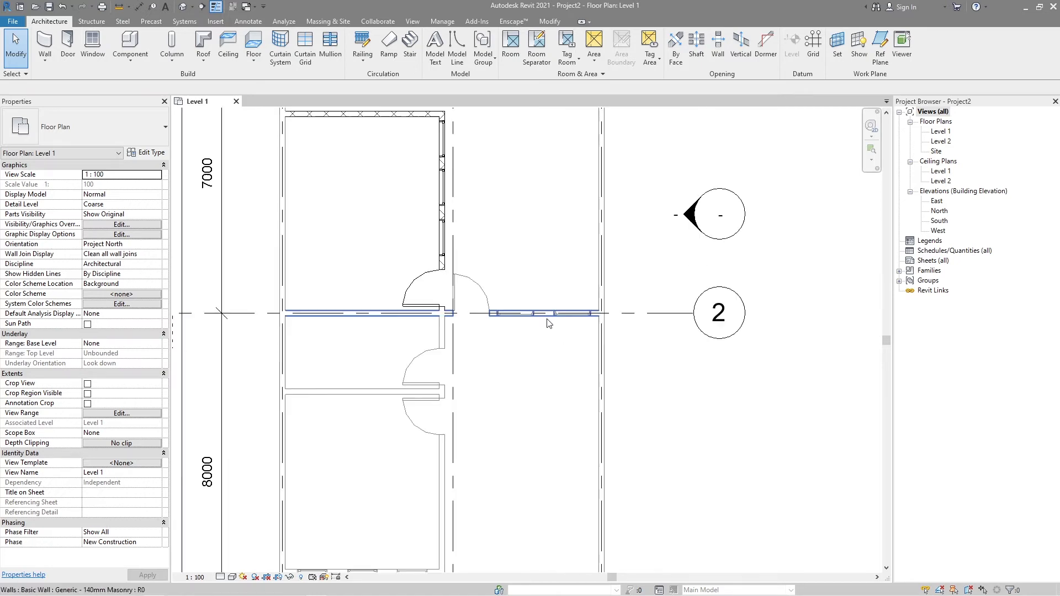
{"action": "left_click", "coordinate": [547, 317]}
{"action": "scroll", "coordinate": [533, 329], "scroll_direction": "up", "scroll_amount": 1}
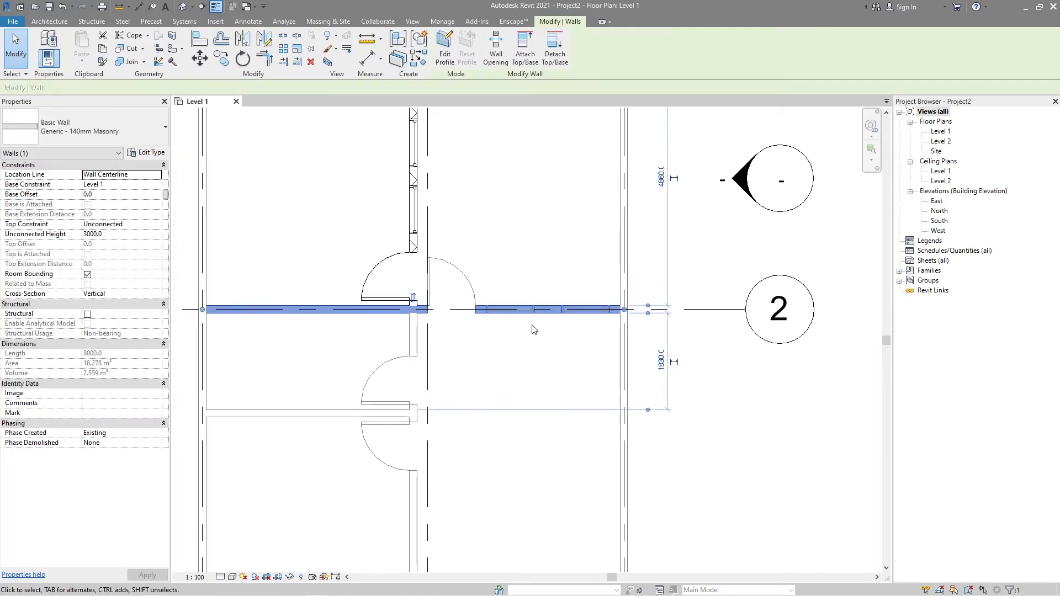
{"action": "left_click", "coordinate": [537, 332]}
{"action": "middle_click_drag", "start_coordinate": [556, 339], "coordinate": [542, 468]}
{"action": "scroll", "coordinate": [541, 465], "scroll_direction": "down", "scroll_amount": 1}
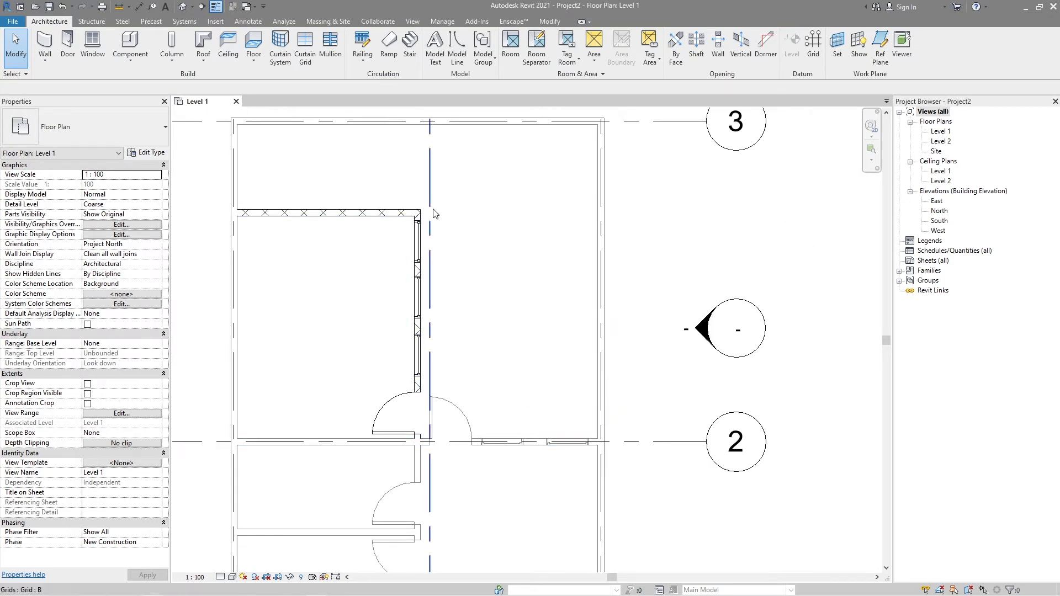
{"action": "scroll", "coordinate": [491, 204], "scroll_direction": "up", "scroll_amount": 2}
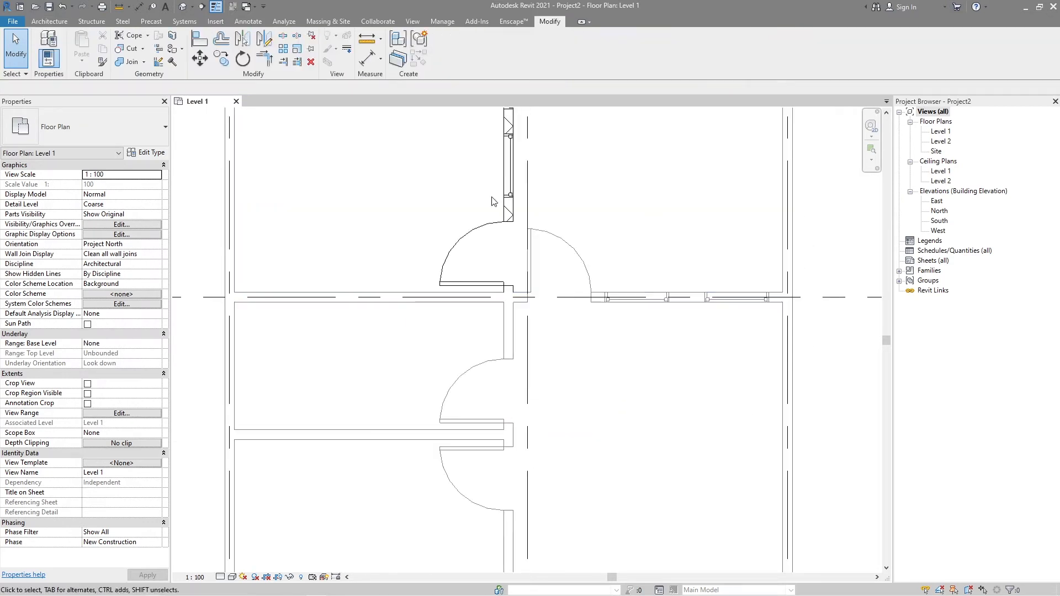
Split the existing grid 2 wall at the east face of the new north-south wall, keeping both segments
{"action": "left_click", "coordinate": [389, 293]}
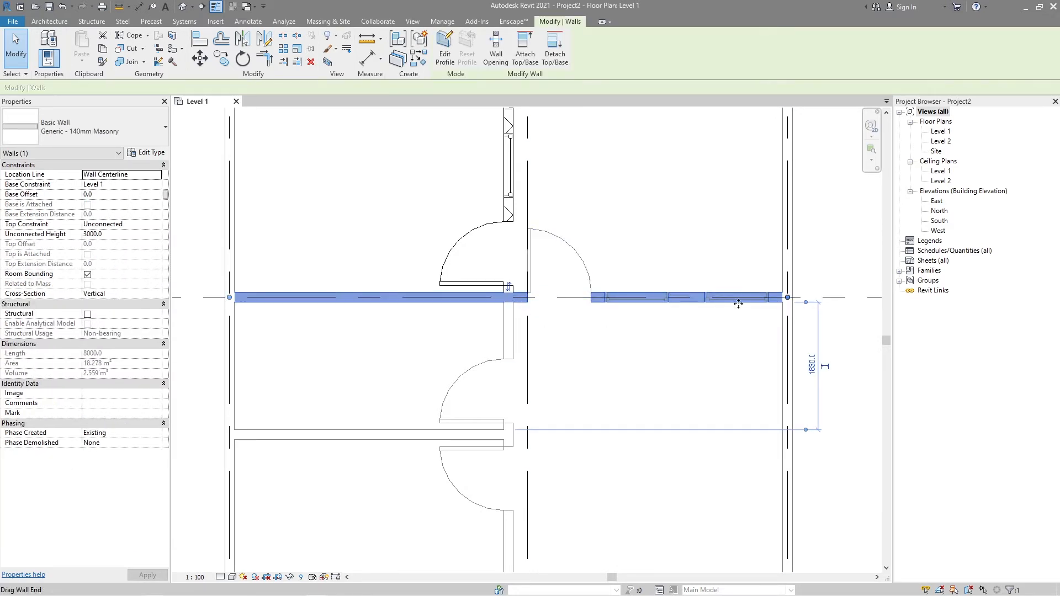
{"action": "middle_click_drag", "start_coordinate": [512, 300], "coordinate": [501, 344]}
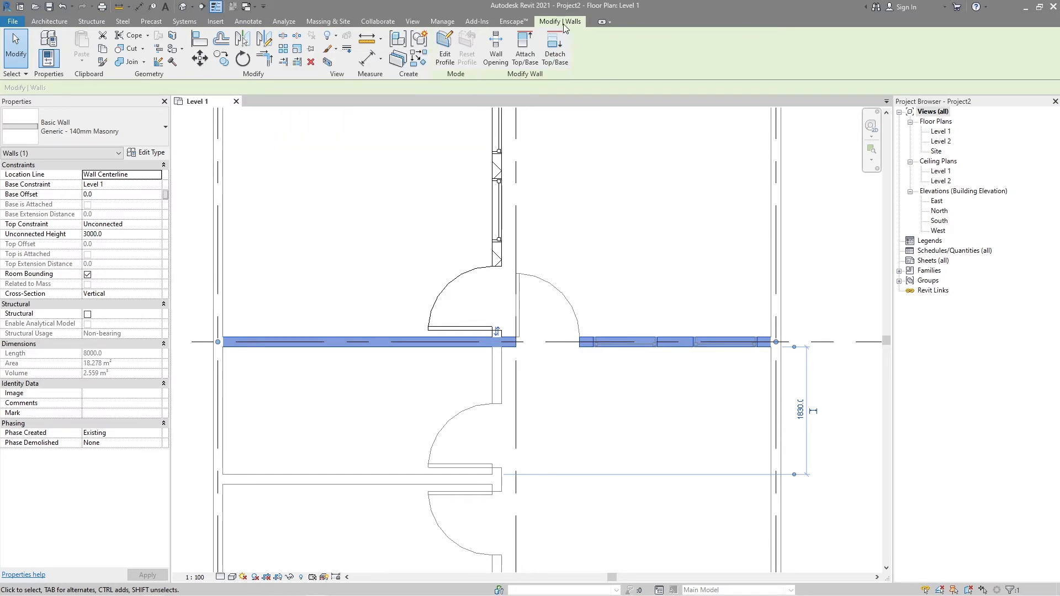
{"action": "left_click", "coordinate": [284, 38]}
{"action": "scroll", "coordinate": [519, 306], "scroll_direction": "up", "scroll_amount": 4}
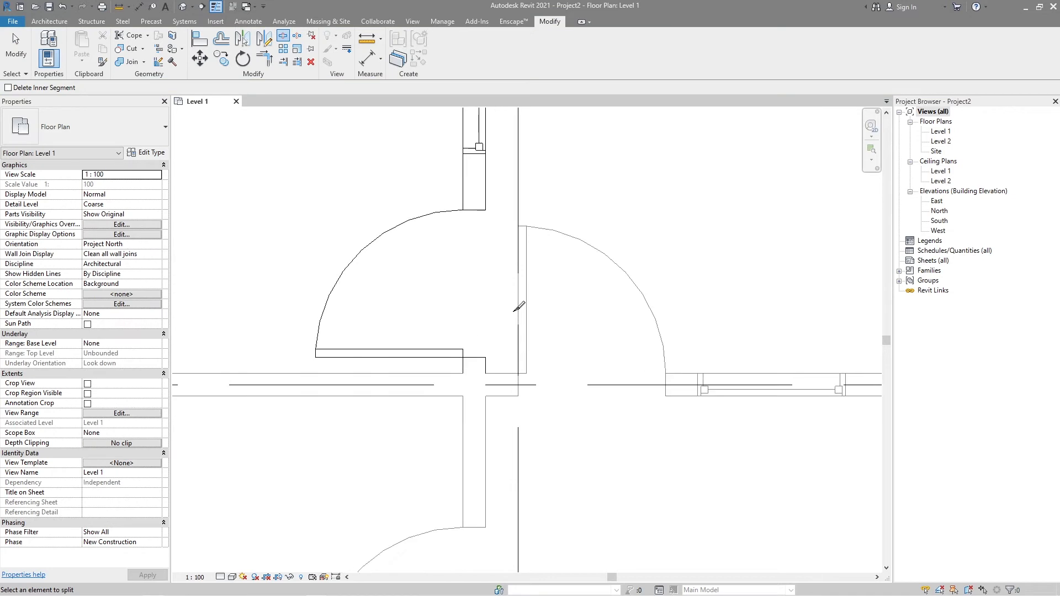
{"action": "left_click", "coordinate": [487, 382]}
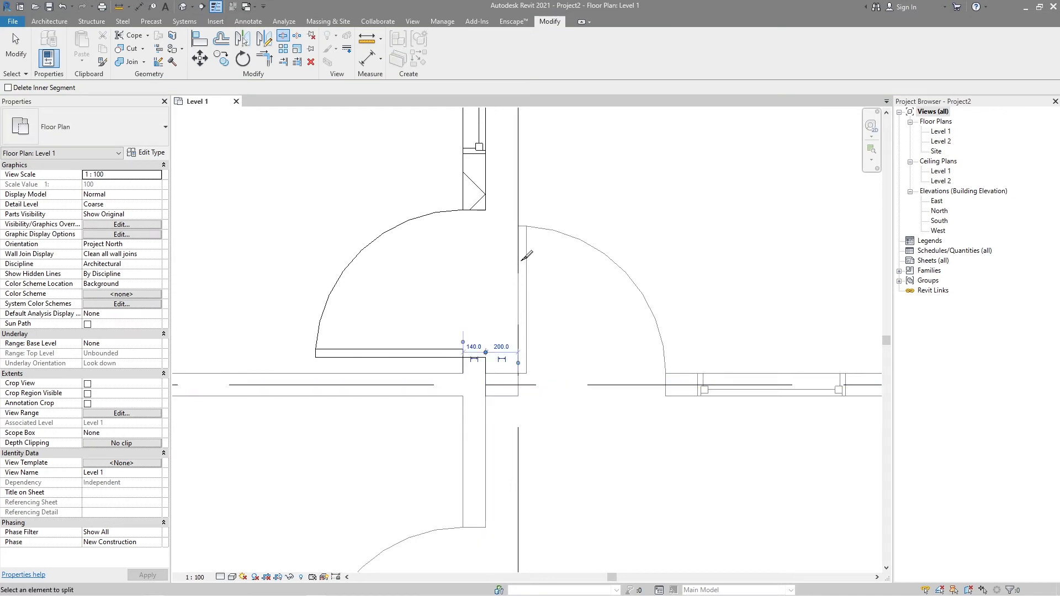
{"action": "scroll", "coordinate": [528, 296], "scroll_direction": "down", "scroll_amount": 2}
{"action": "key", "text": "Escape"}
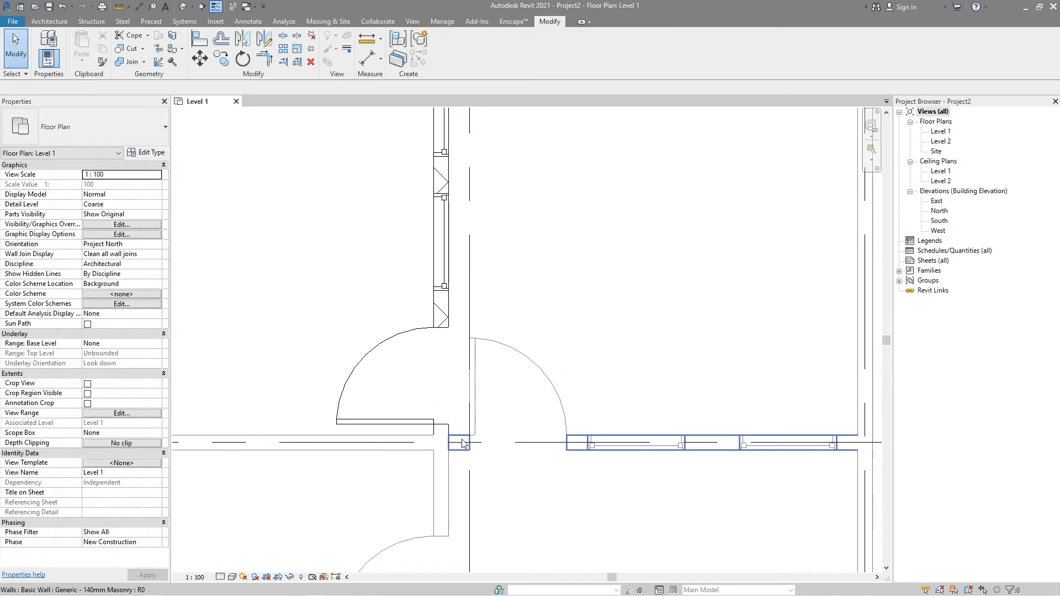
Check the two segments of the split grid 2 wall by selecting each one separately
{"action": "left_click", "coordinate": [464, 442]}
{"action": "scroll", "coordinate": [483, 321], "scroll_direction": "down", "scroll_amount": 1}
{"action": "scroll", "coordinate": [482, 318], "scroll_direction": "down", "scroll_amount": 1}
{"action": "key", "text": "Escape"}
{"action": "left_click", "coordinate": [307, 398]}
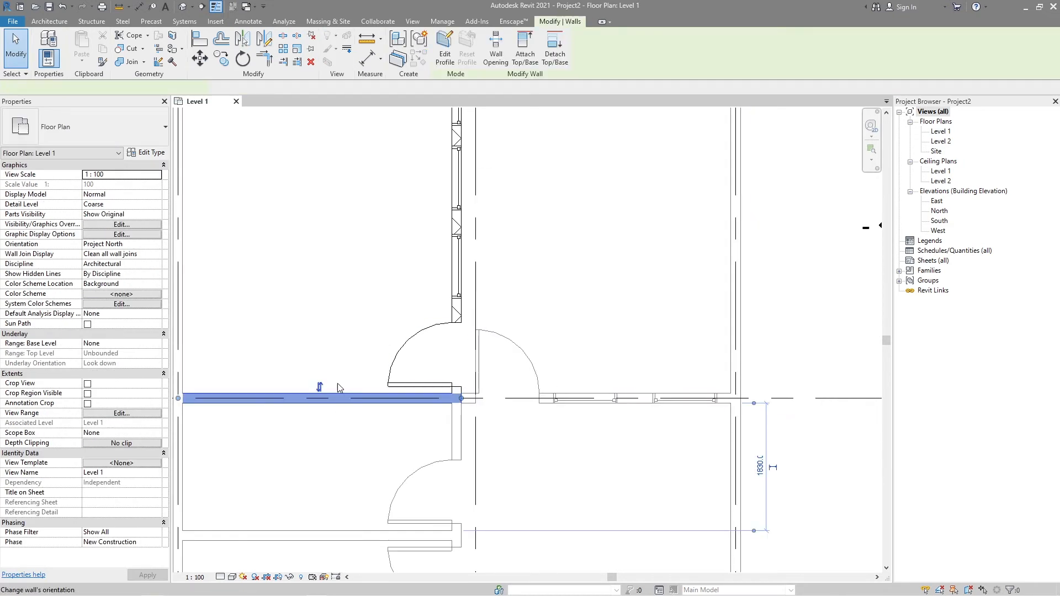
{"action": "left_click", "coordinate": [469, 404]}
{"action": "left_click", "coordinate": [359, 397]}
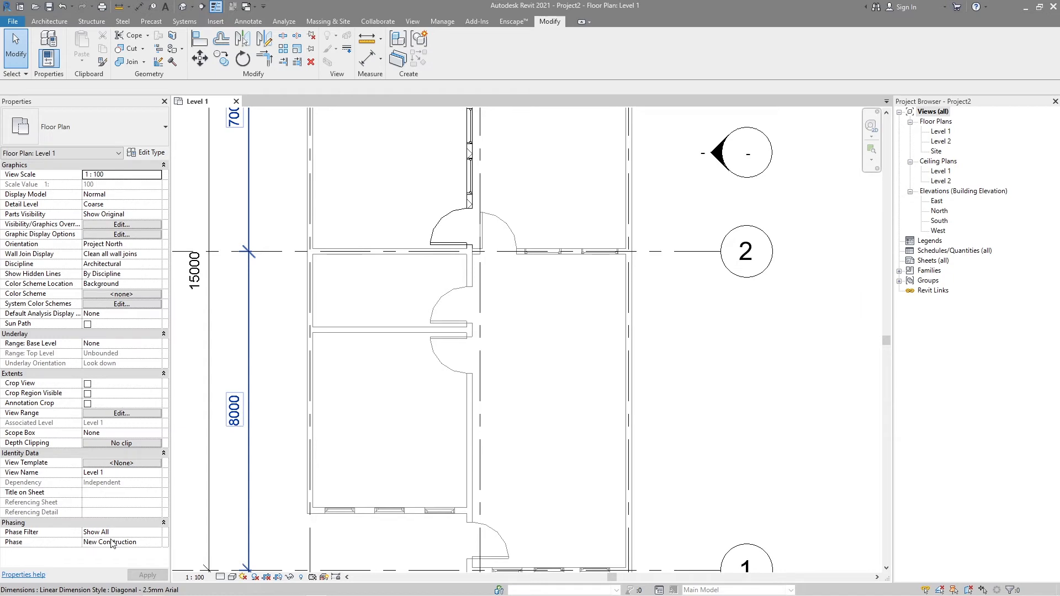
Set Phase Demolished to New Construction for the east segment of the split grid 2 wall
{"action": "middle_click_drag", "start_coordinate": [441, 397], "coordinate": [438, 474]}
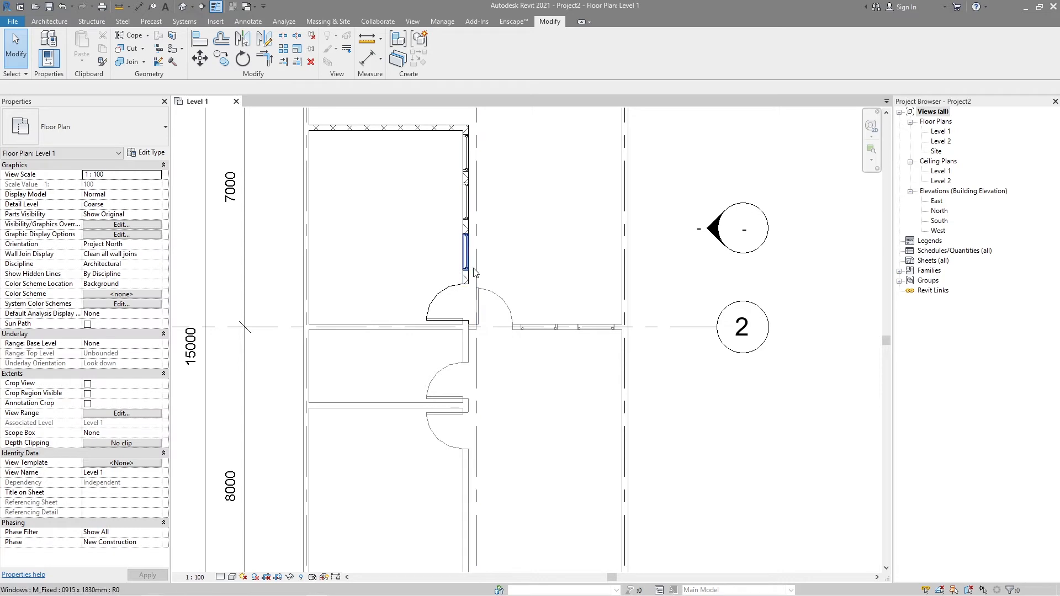
{"action": "scroll", "coordinate": [522, 367], "scroll_direction": "up", "scroll_amount": 2}
{"action": "left_click", "coordinate": [519, 329]}
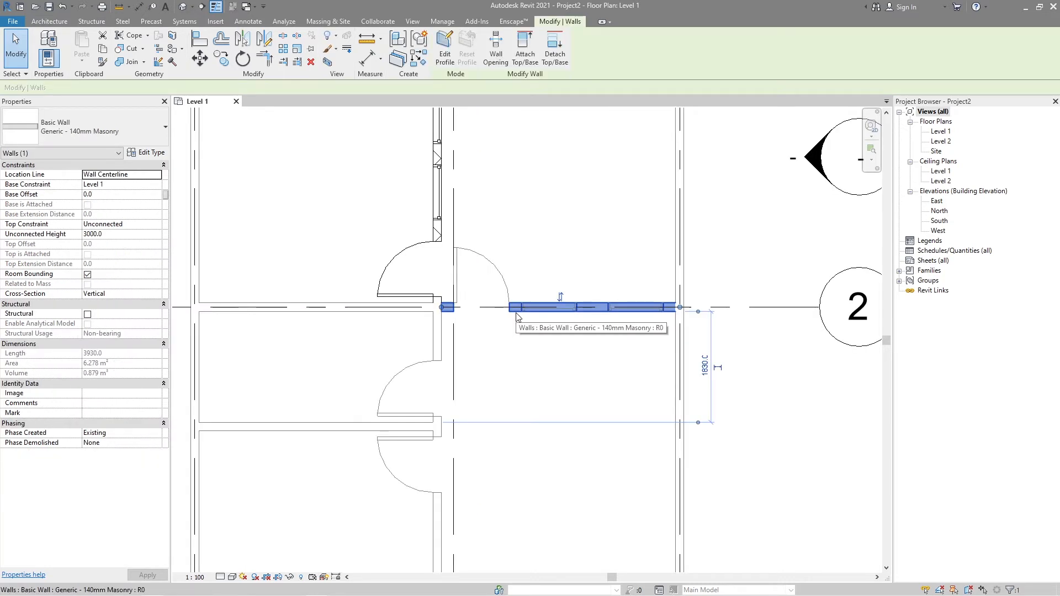
{"action": "middle_click_drag", "start_coordinate": [518, 317], "coordinate": [486, 462]}
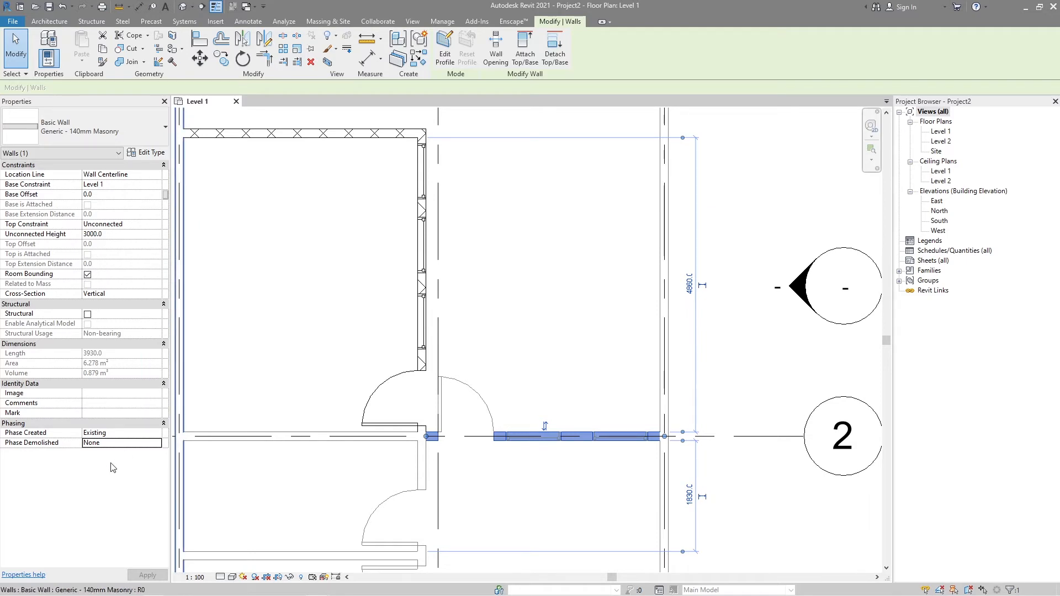
{"action": "left_click", "coordinate": [505, 472]}
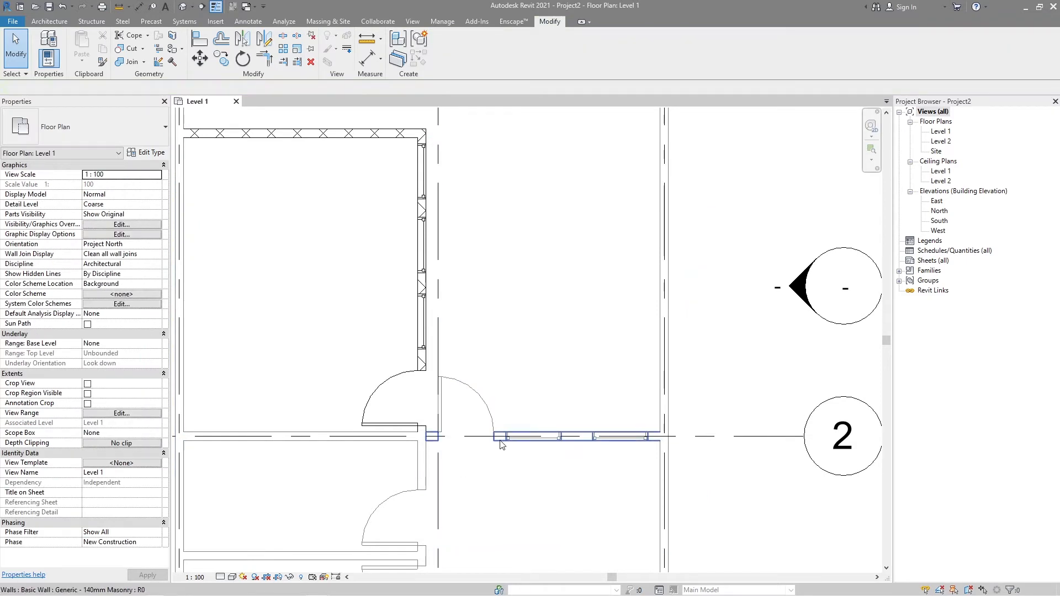
{"action": "left_click", "coordinate": [503, 445]}
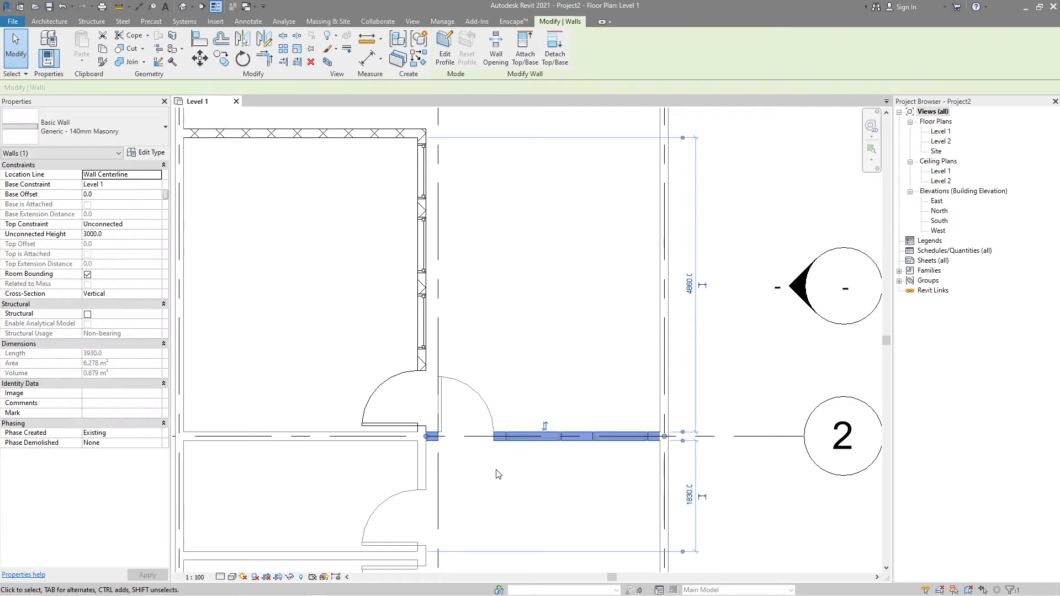
{"action": "left_click", "coordinate": [498, 474]}
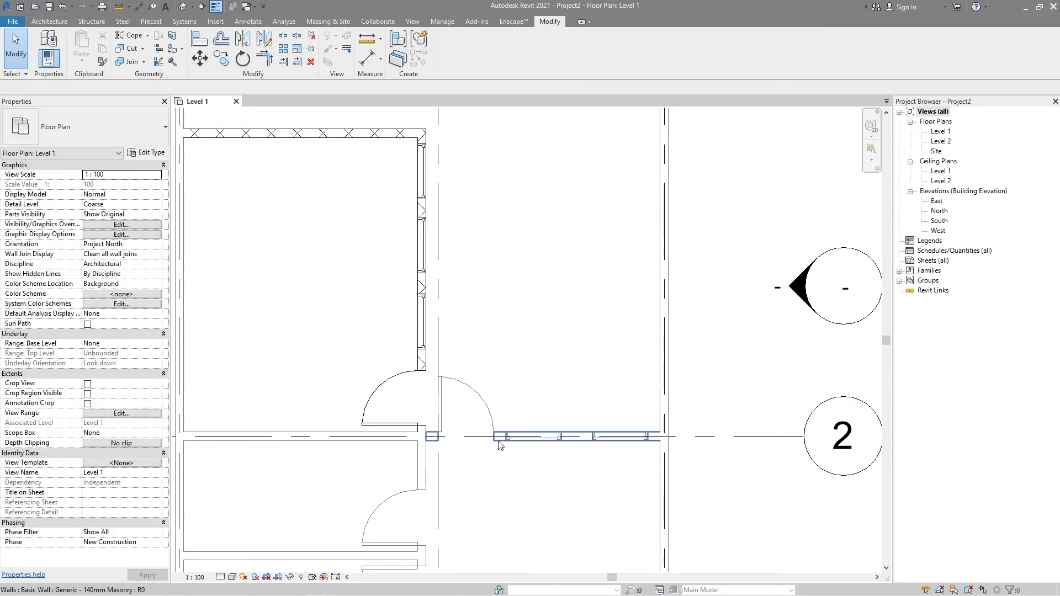
{"action": "left_click", "coordinate": [500, 442]}
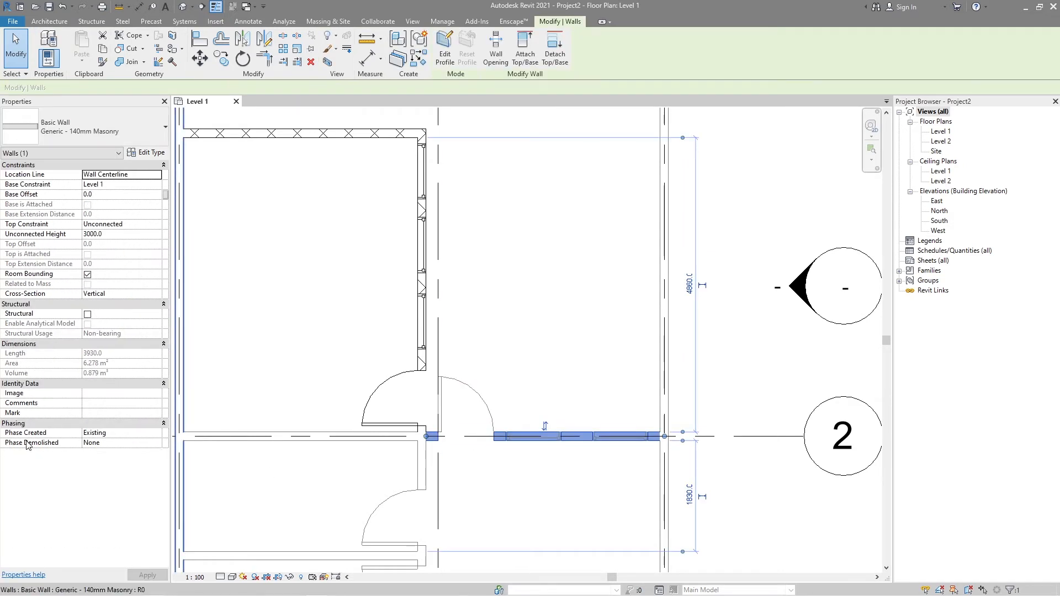
{"action": "left_click", "coordinate": [153, 446]}
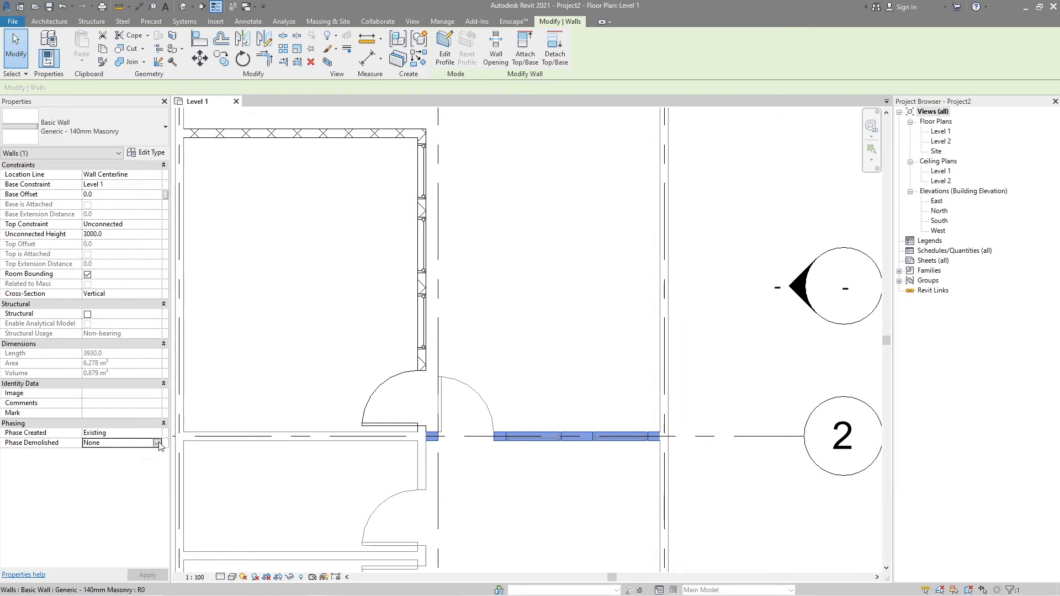
{"action": "left_click", "coordinate": [157, 445]}
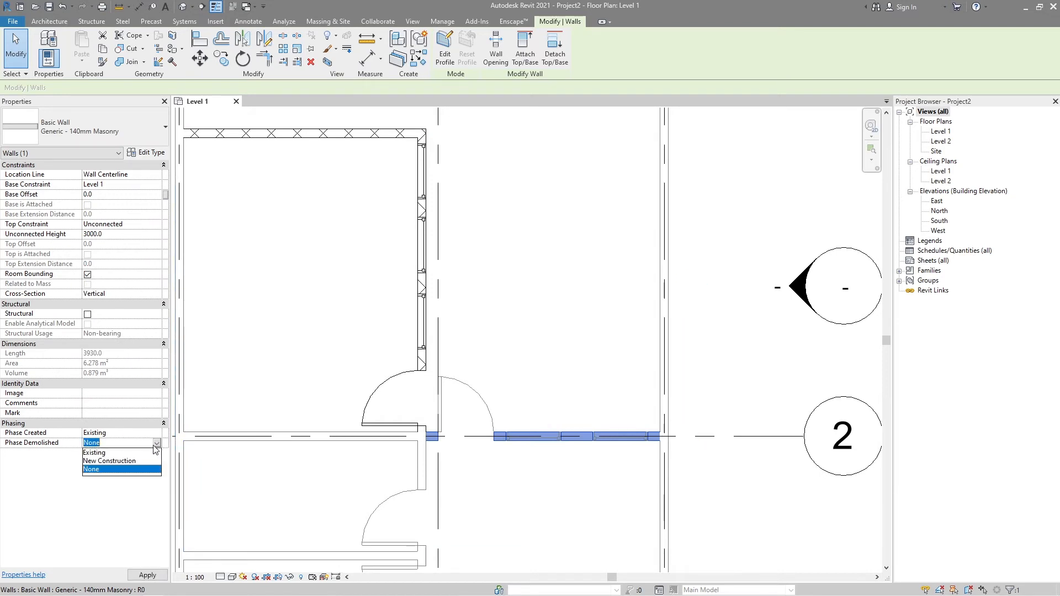
{"action": "left_click", "coordinate": [112, 461]}
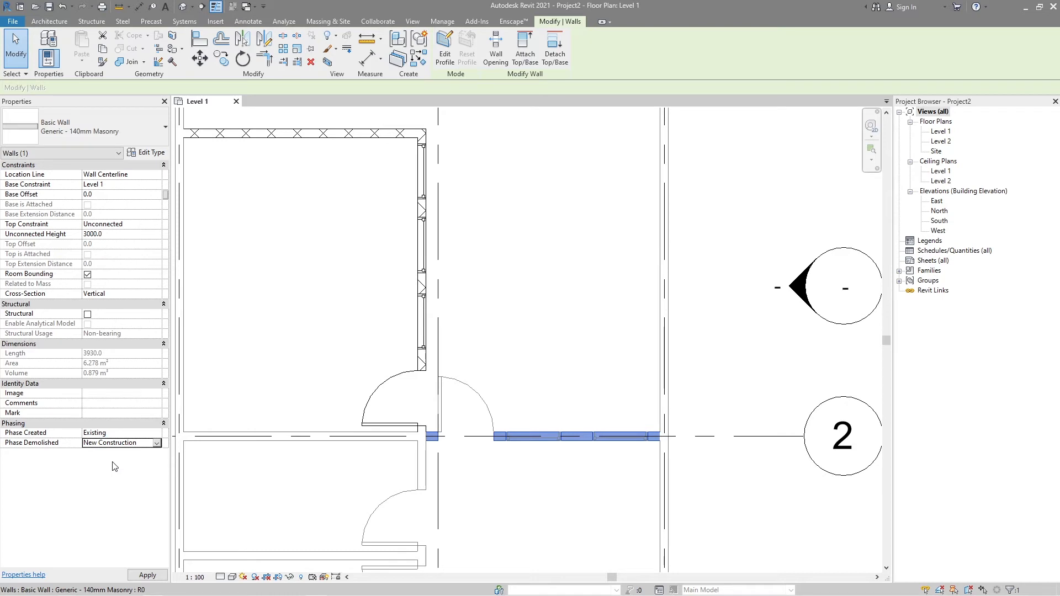
{"action": "key", "text": "Return"}
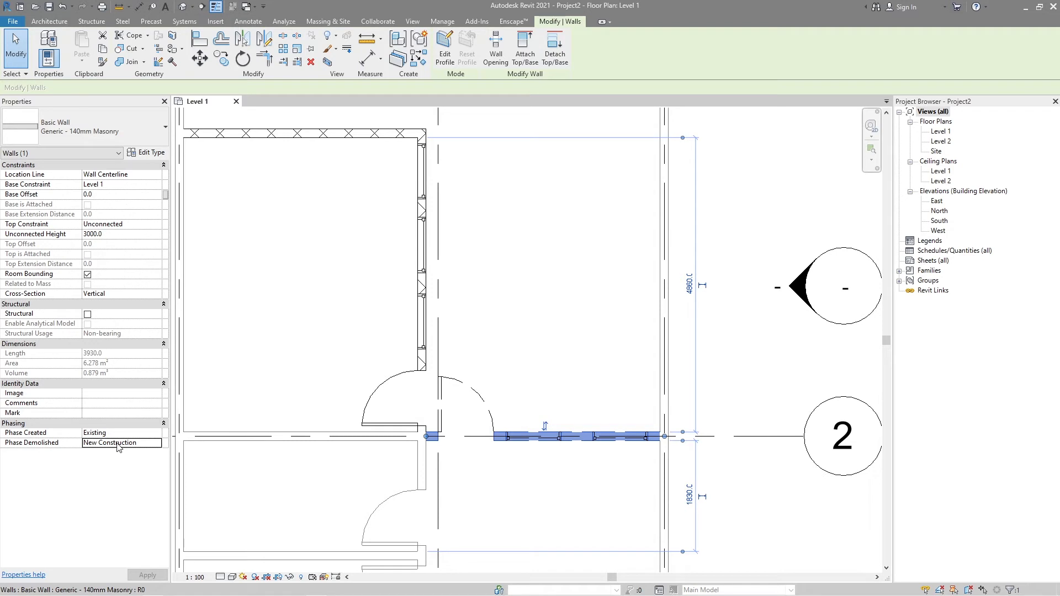
{"action": "left_click", "coordinate": [746, 490]}
Examine how the demolished grid 2 wall segment and its hosted door and windows display, and review the wall's phasing properties
{"action": "scroll", "coordinate": [619, 497], "scroll_direction": "up", "scroll_amount": 3}
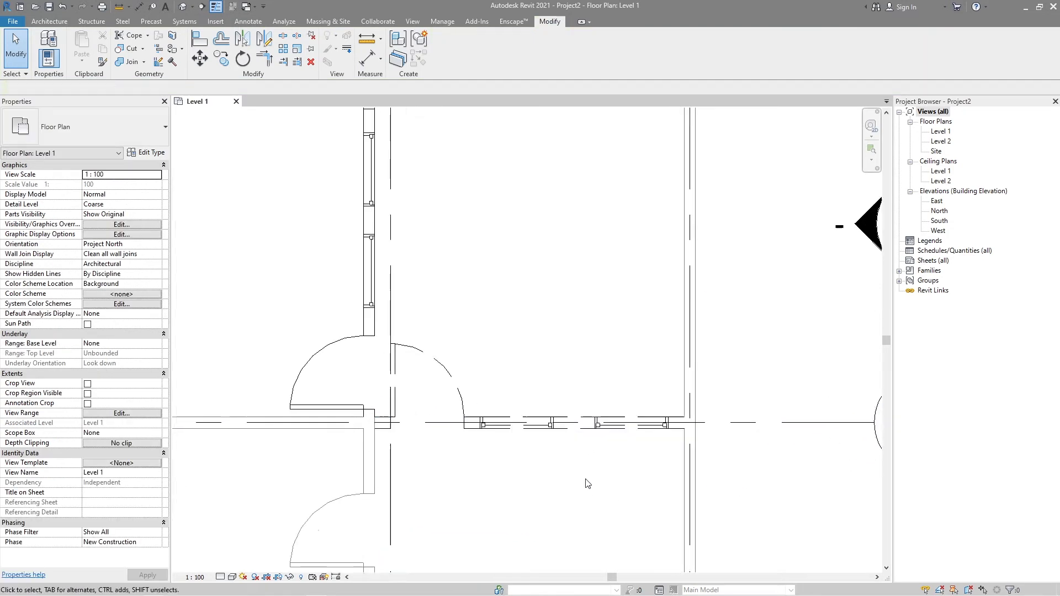
{"action": "left_click", "coordinate": [587, 418]}
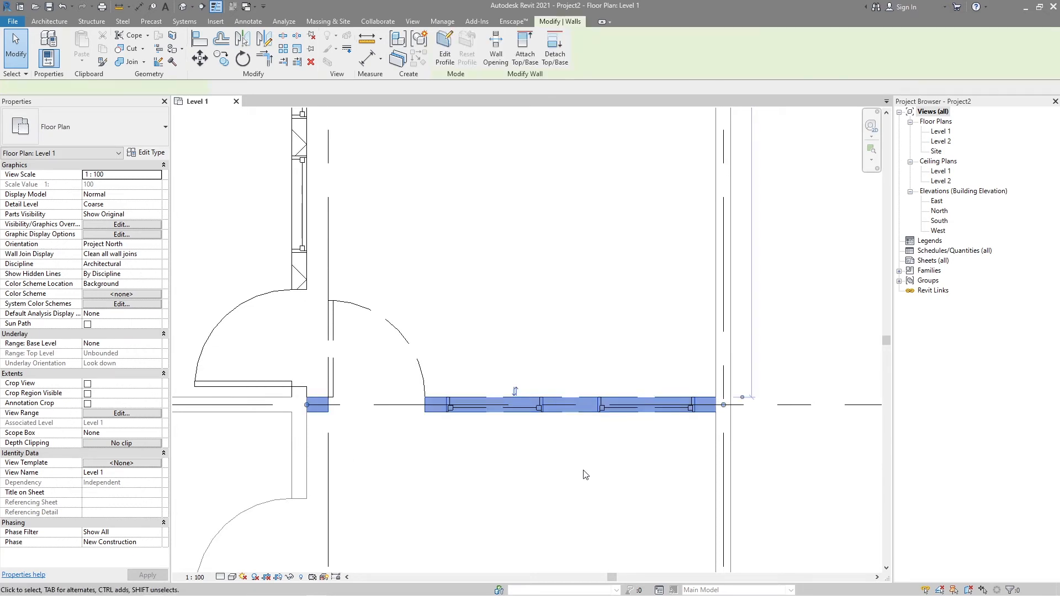
{"action": "left_click", "coordinate": [585, 475]}
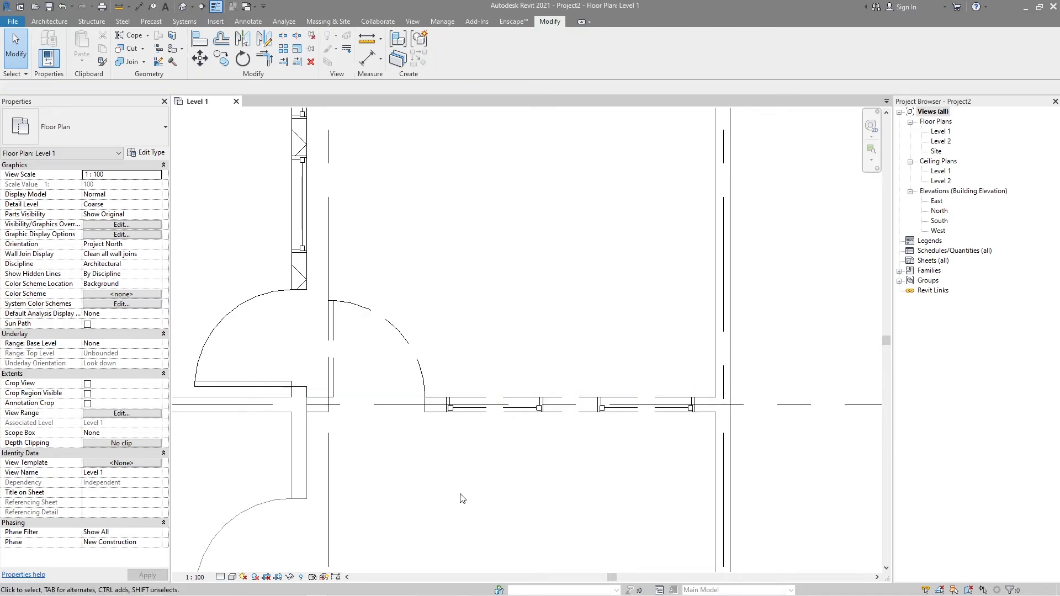
{"action": "left_click", "coordinate": [399, 332]}
{"action": "left_click", "coordinate": [495, 317]}
{"action": "left_click", "coordinate": [494, 408]}
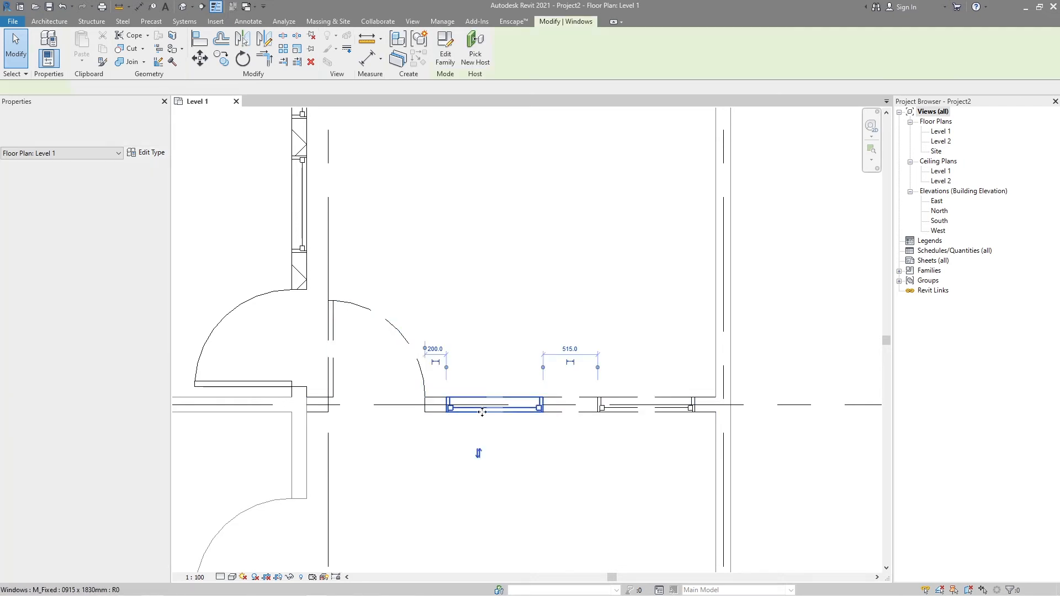
{"action": "left_click", "coordinate": [605, 408]}
{"action": "left_click", "coordinate": [596, 457]}
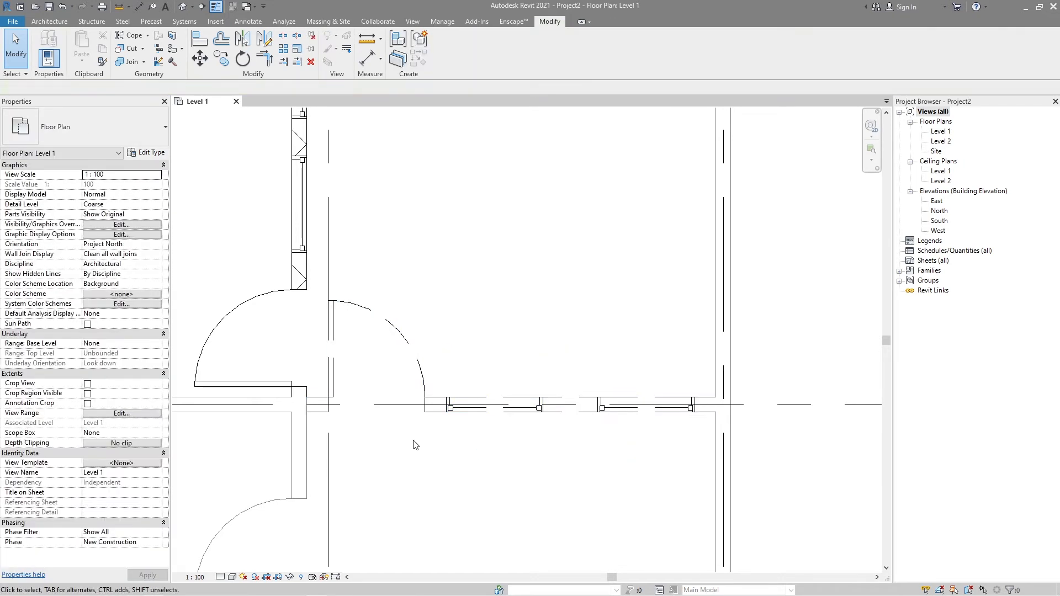
{"action": "left_click", "coordinate": [438, 411]}
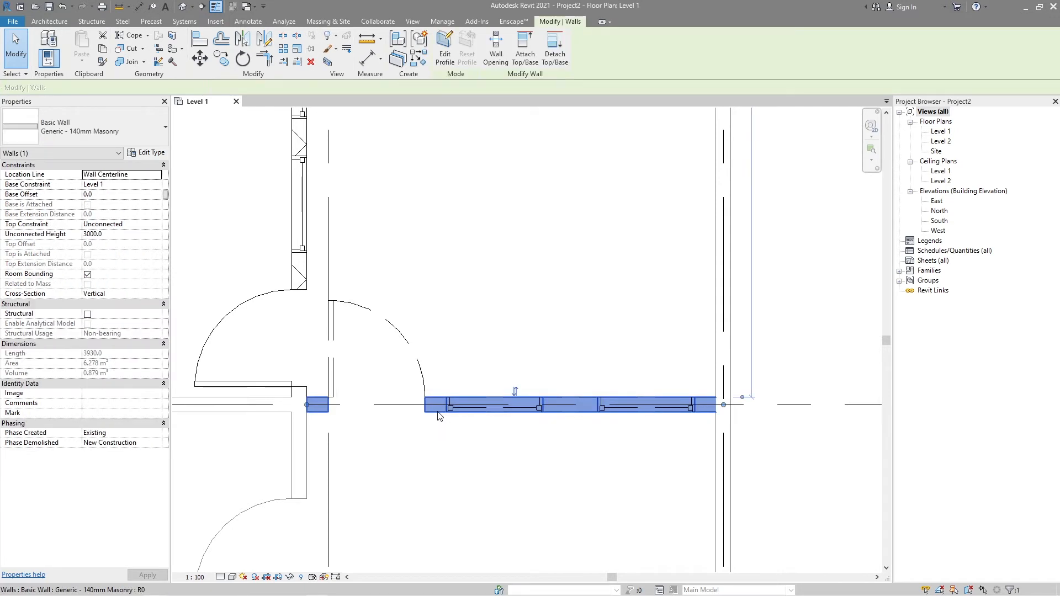
Extend the east end of the new east-west partition wall south of grid 3 to the east exterior wall
{"action": "left_click", "coordinate": [507, 332]}
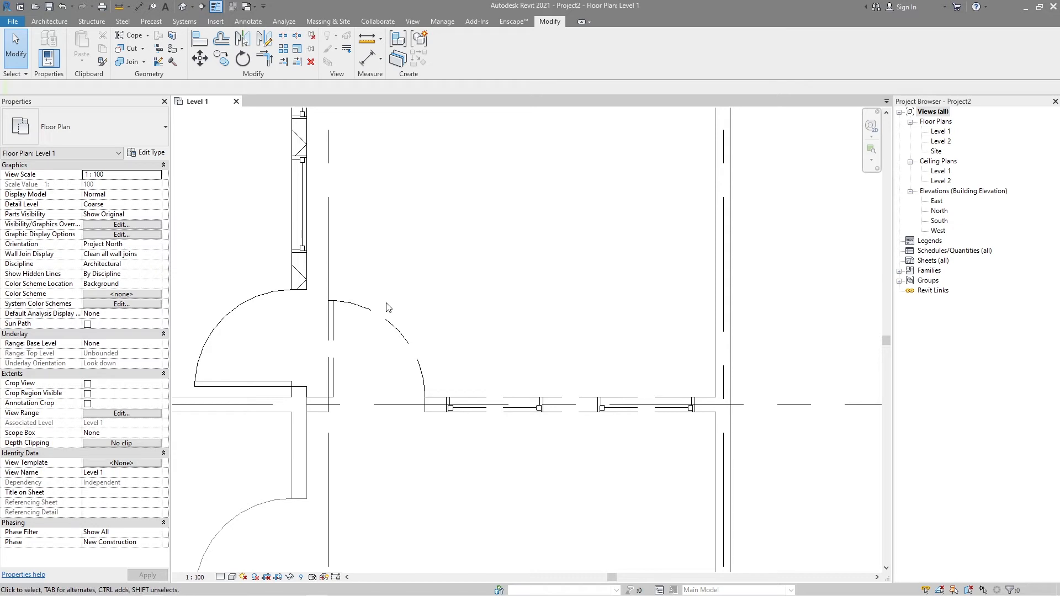
{"action": "scroll", "coordinate": [534, 376], "scroll_direction": "down", "scroll_amount": 3}
{"action": "middle_click_drag", "start_coordinate": [537, 381], "coordinate": [552, 296]}
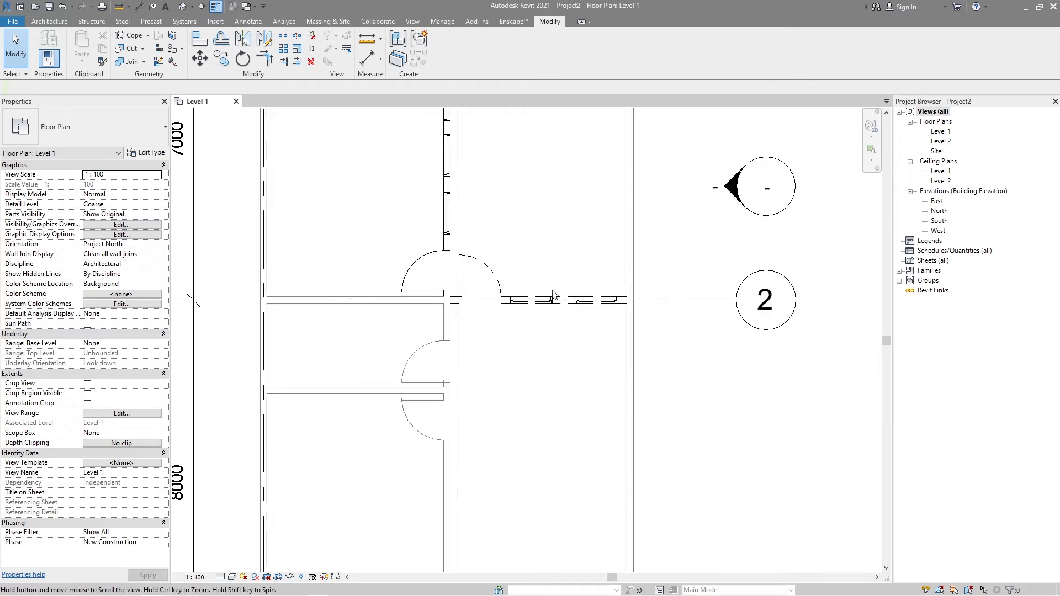
{"action": "middle_click_drag", "start_coordinate": [565, 462], "coordinate": [557, 465]}
{"action": "scroll", "coordinate": [557, 465], "scroll_direction": "down", "scroll_amount": 1}
{"action": "scroll", "coordinate": [541, 235], "scroll_direction": "up", "scroll_amount": 1}
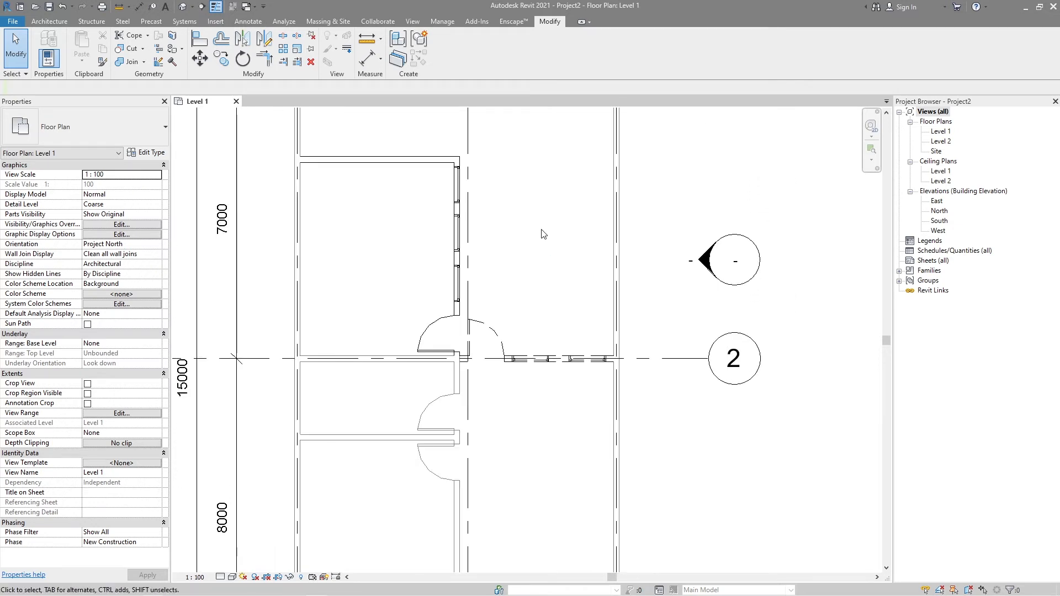
{"action": "middle_click_drag", "start_coordinate": [541, 234], "coordinate": [539, 336]}
{"action": "scroll", "coordinate": [535, 346], "scroll_direction": "up", "scroll_amount": 1}
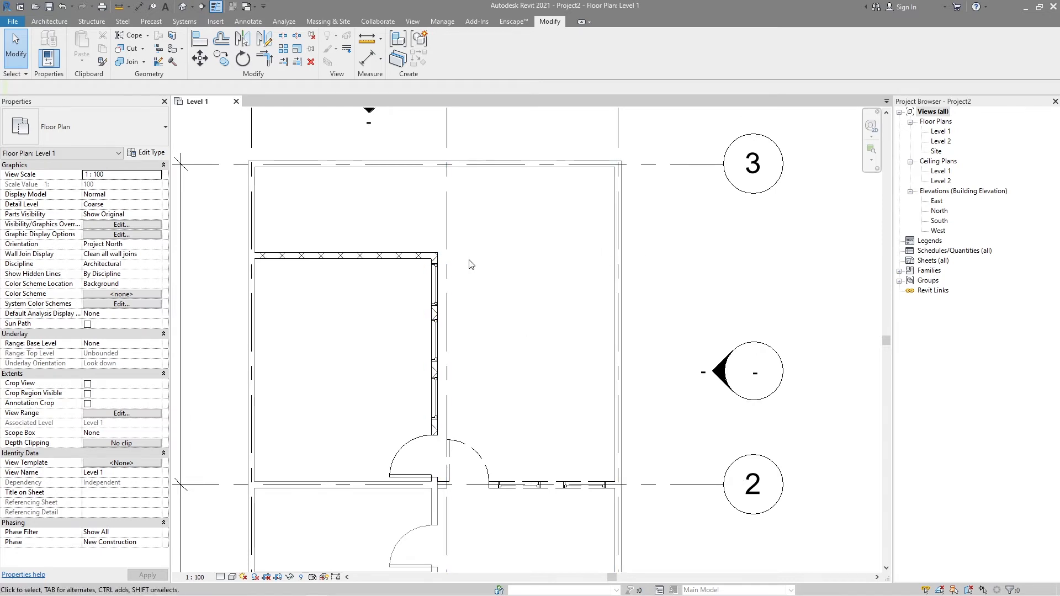
{"action": "left_click", "coordinate": [385, 257]}
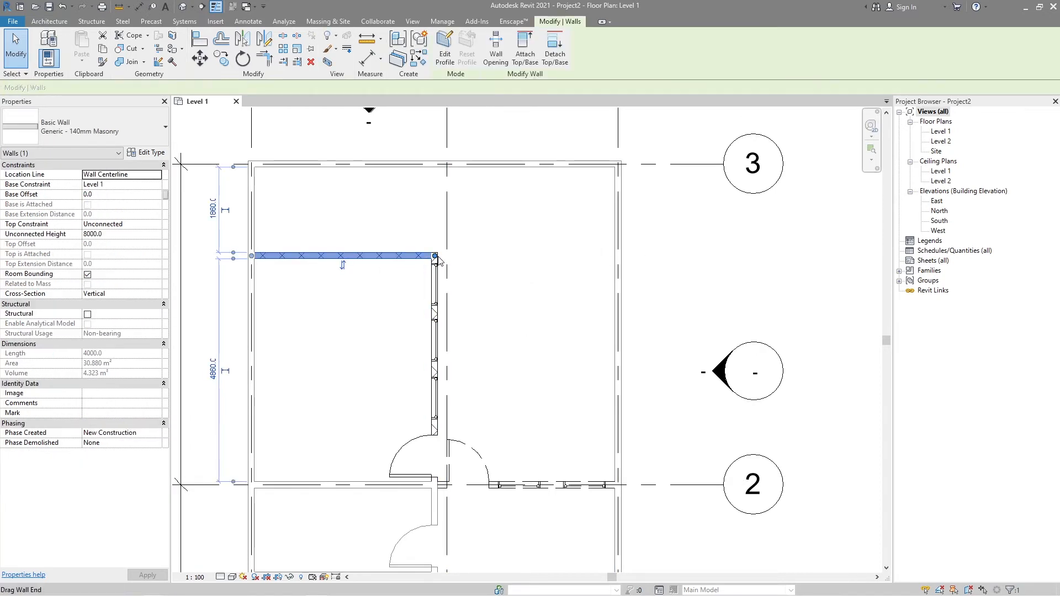
{"action": "left_click_drag", "start_coordinate": [436, 256], "coordinate": [615, 257]}
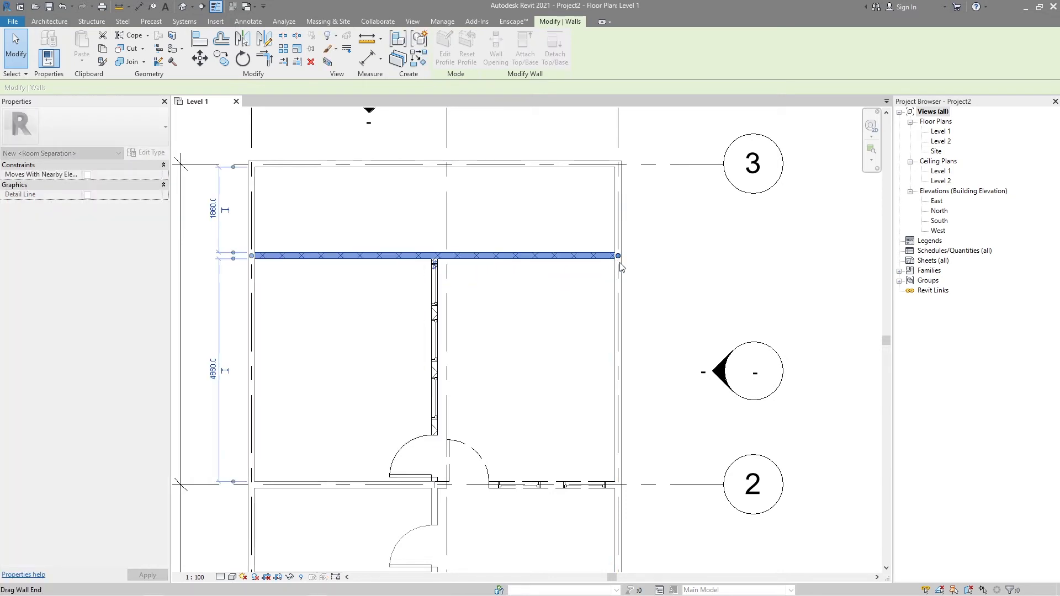
{"action": "left_click", "coordinate": [672, 282]}
Place an M_Single-Flush 0915 x 2134mm door at the east end of the extended partition wall, swinging north
{"action": "middle_click_drag", "start_coordinate": [569, 402], "coordinate": [562, 379]}
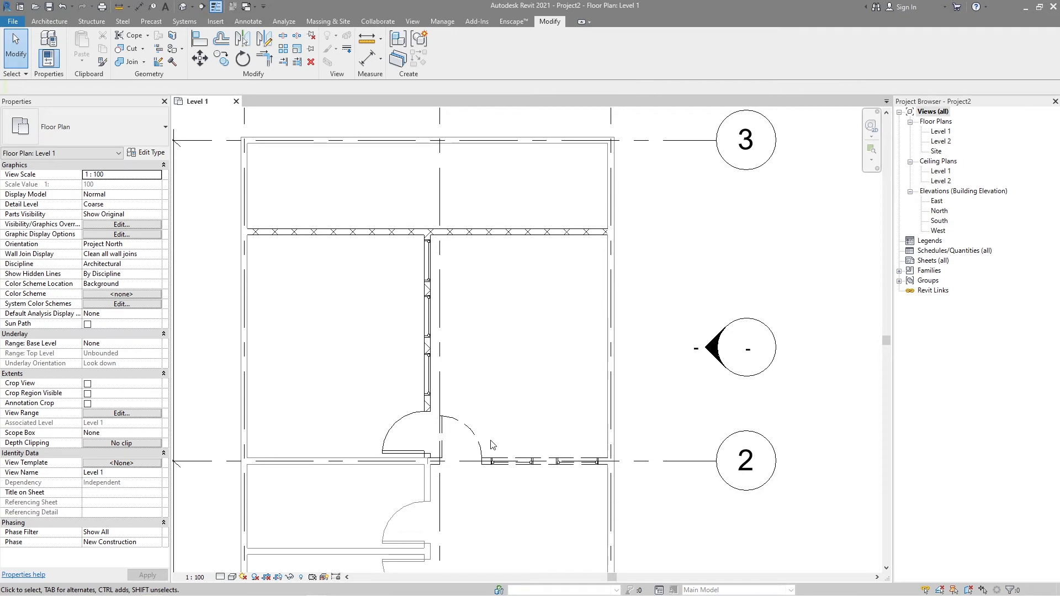
{"action": "left_click", "coordinate": [49, 21]}
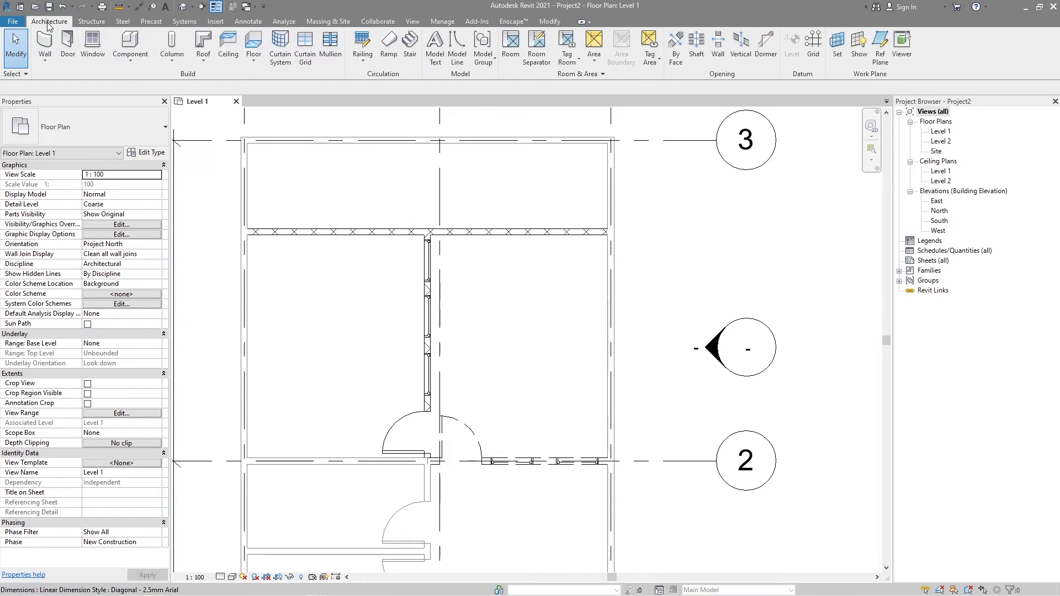
{"action": "left_click", "coordinate": [67, 45]}
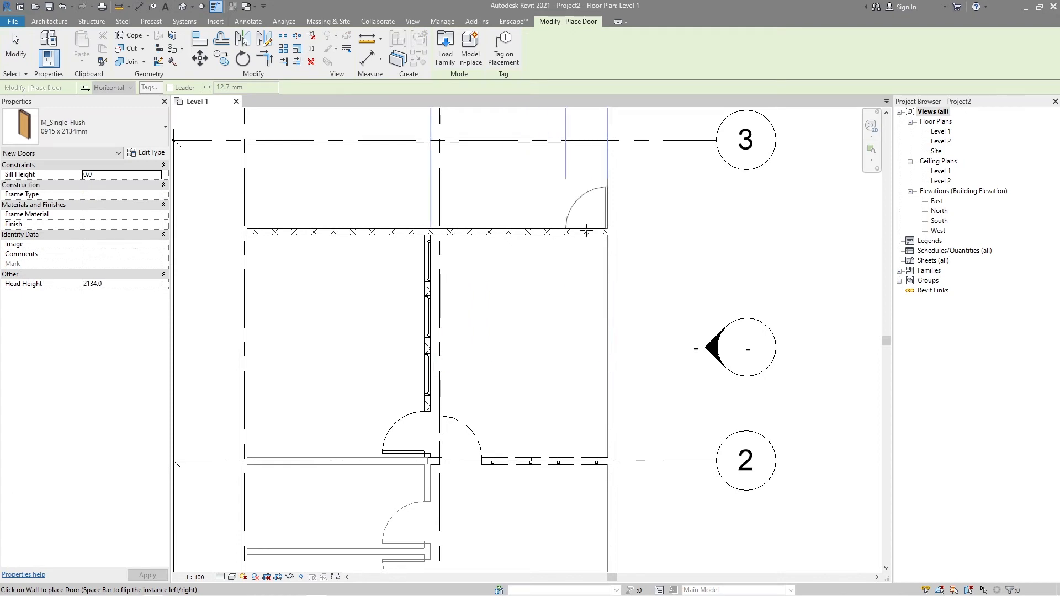
{"action": "middle_click_drag", "start_coordinate": [568, 356], "coordinate": [567, 346]}
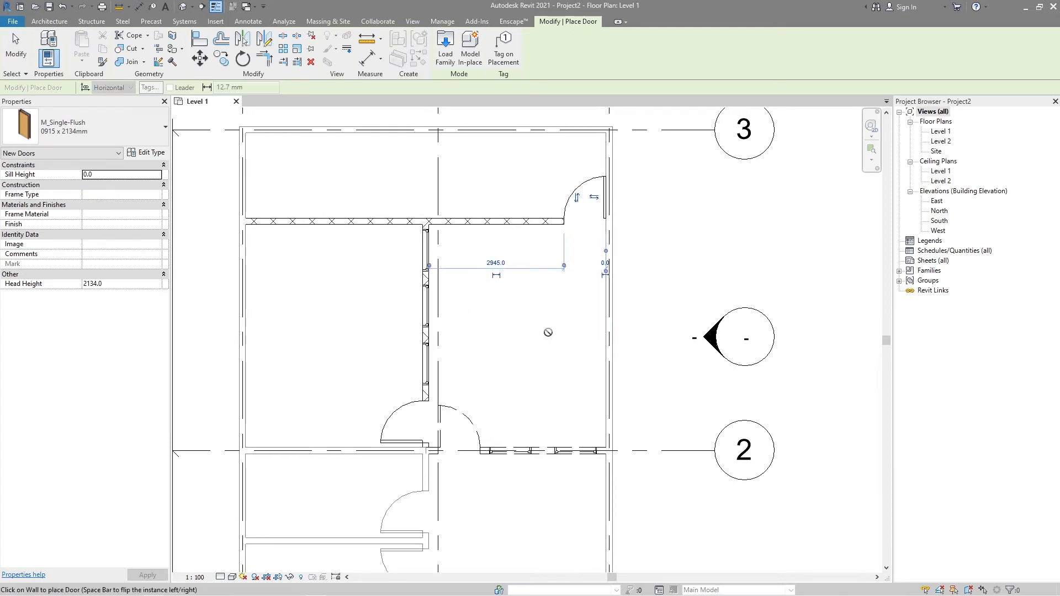
{"action": "key", "text": "Escape"}
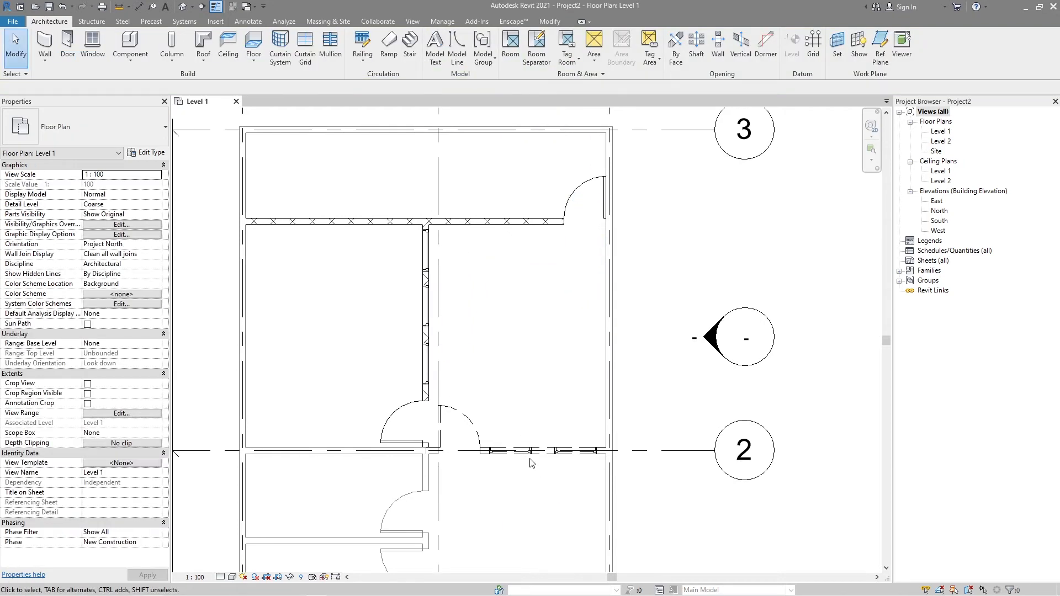
Place two M_Fixed 0915 x 1830mm windows in the extended wall between the north-south wall and the new door
{"action": "left_click", "coordinate": [93, 44]}
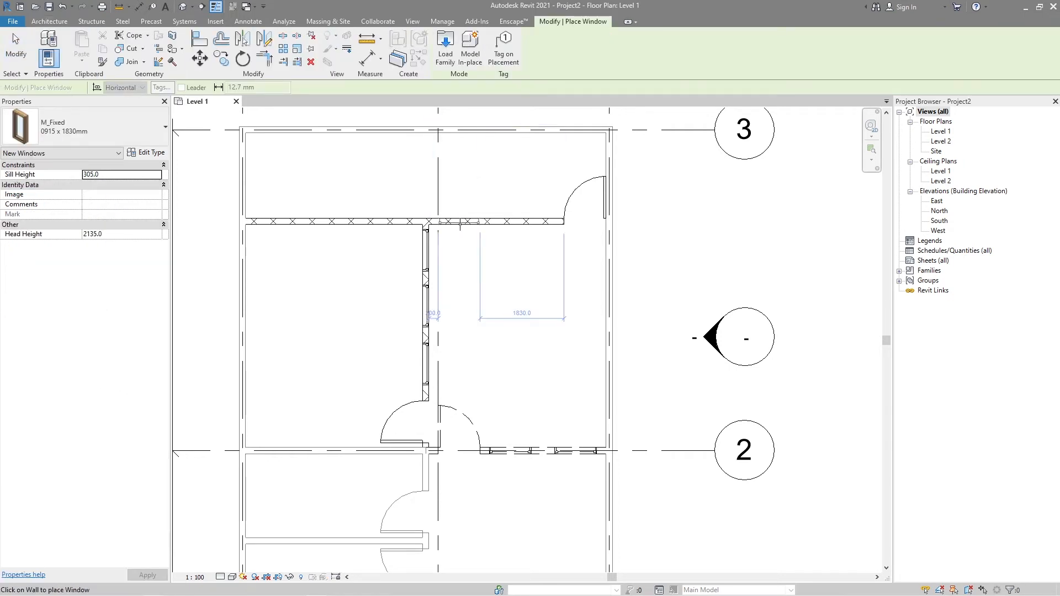
{"action": "left_click", "coordinate": [461, 223]}
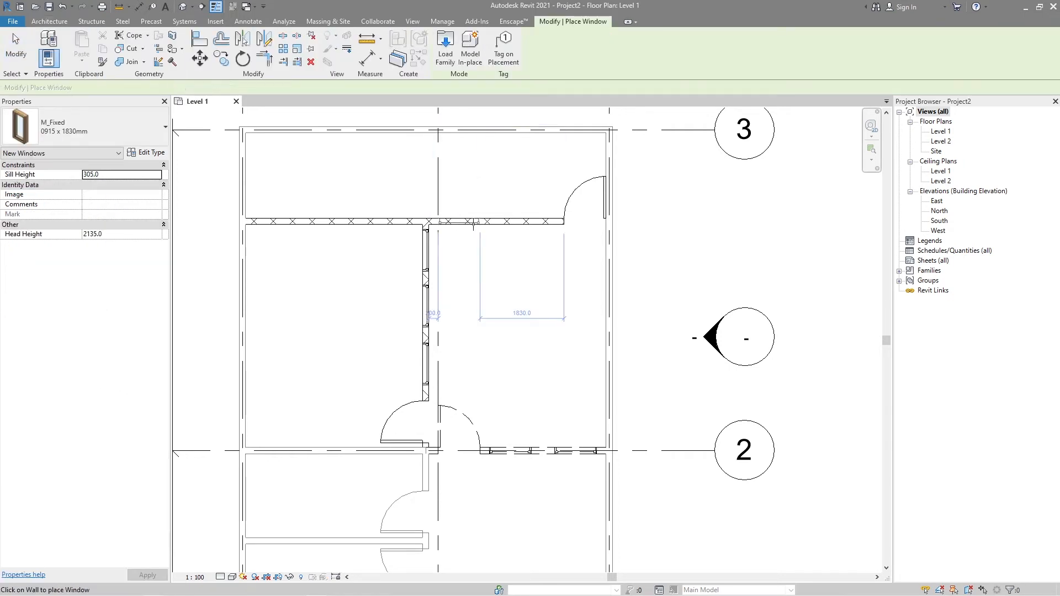
{"action": "left_click", "coordinate": [523, 222]}
{"action": "key", "text": "Escape"}
{"action": "key", "text": "Escape"}
Open the project's Phasing settings and display the graphic overrides for each phase status
{"action": "scroll", "coordinate": [537, 331], "scroll_direction": "down", "scroll_amount": 5}
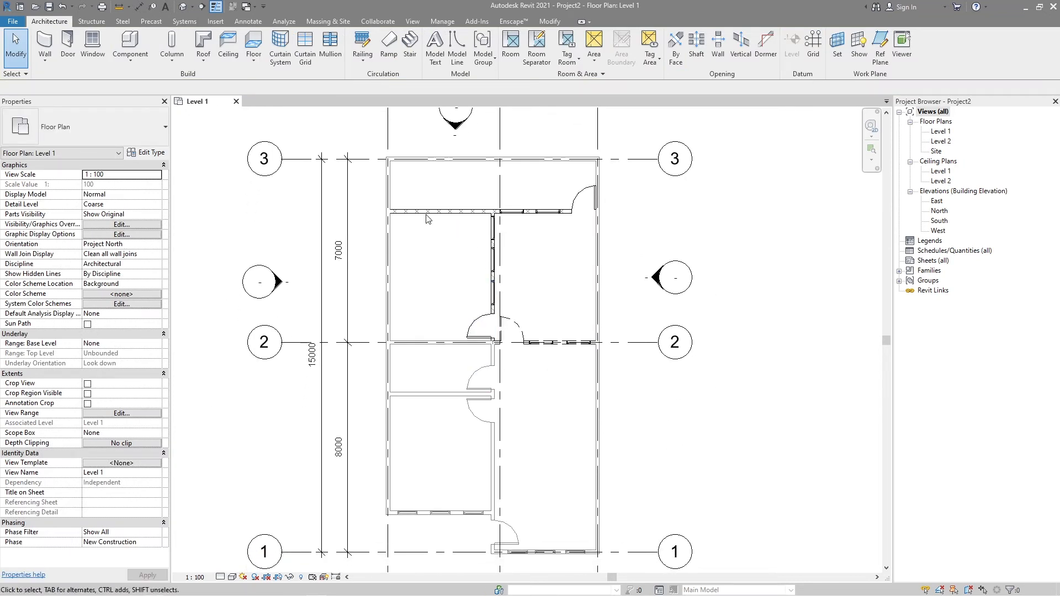
{"action": "scroll", "coordinate": [508, 272], "scroll_direction": "up", "scroll_amount": 4}
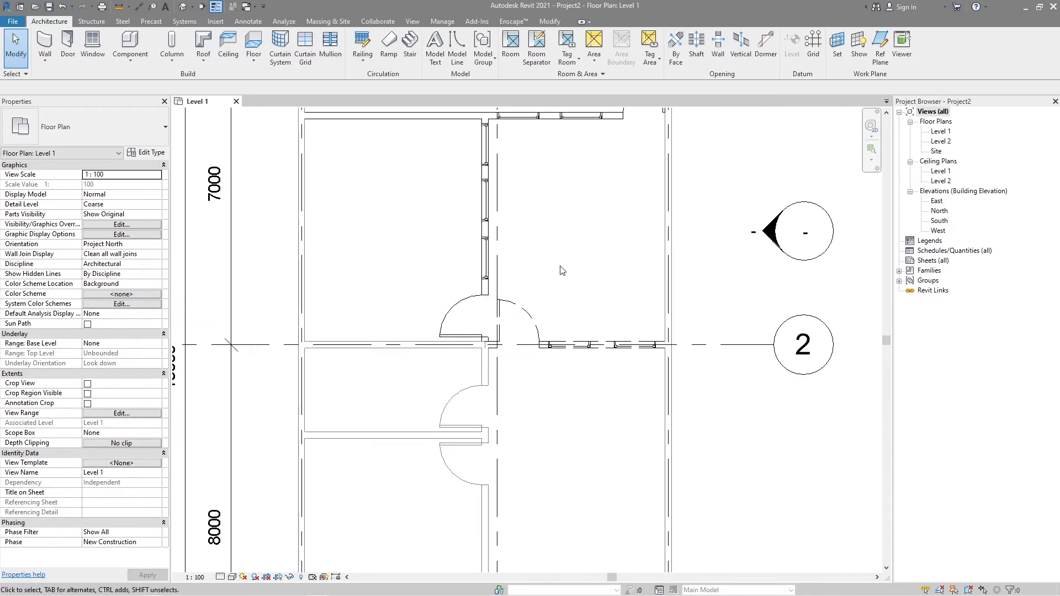
{"action": "middle_click_drag", "start_coordinate": [536, 309], "coordinate": [530, 319]}
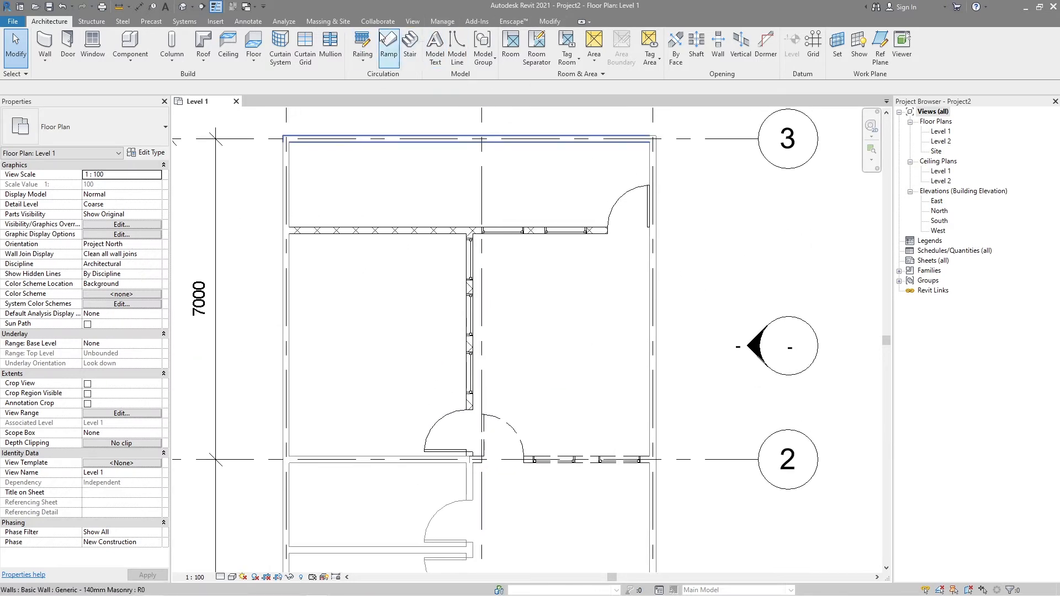
{"action": "scroll", "coordinate": [522, 206], "scroll_direction": "down", "scroll_amount": 1}
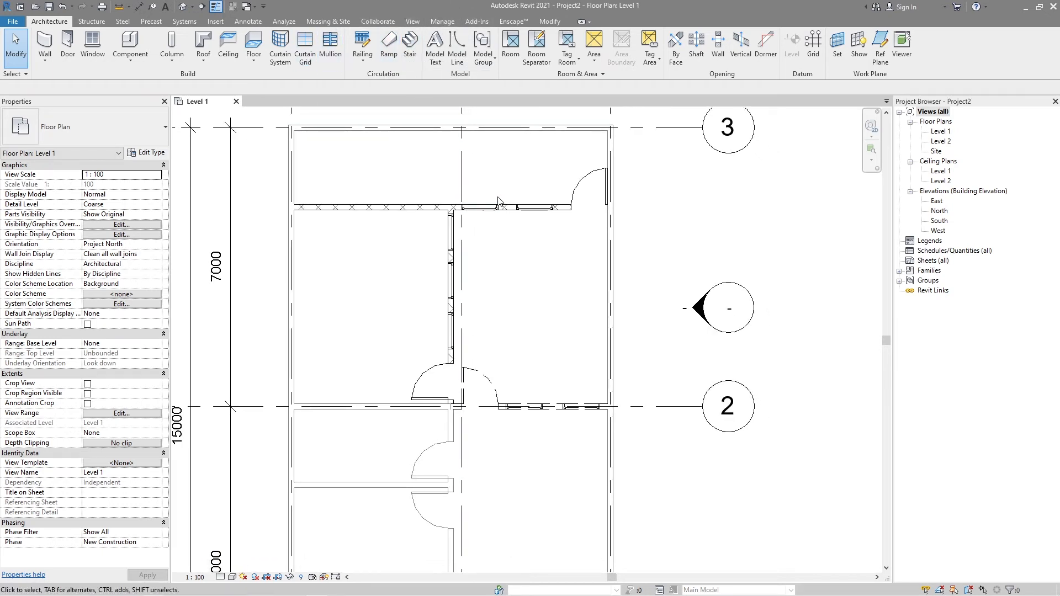
{"action": "left_click", "coordinate": [447, 24]}
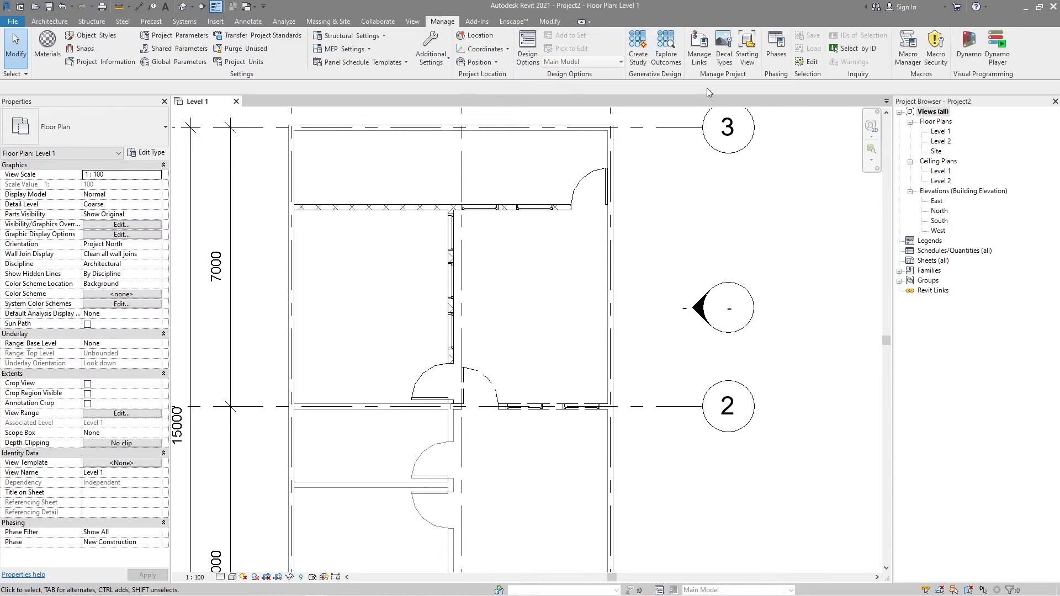
{"action": "left_click", "coordinate": [776, 55]}
{"action": "left_click_drag", "start_coordinate": [667, 113], "coordinate": [584, 116]}
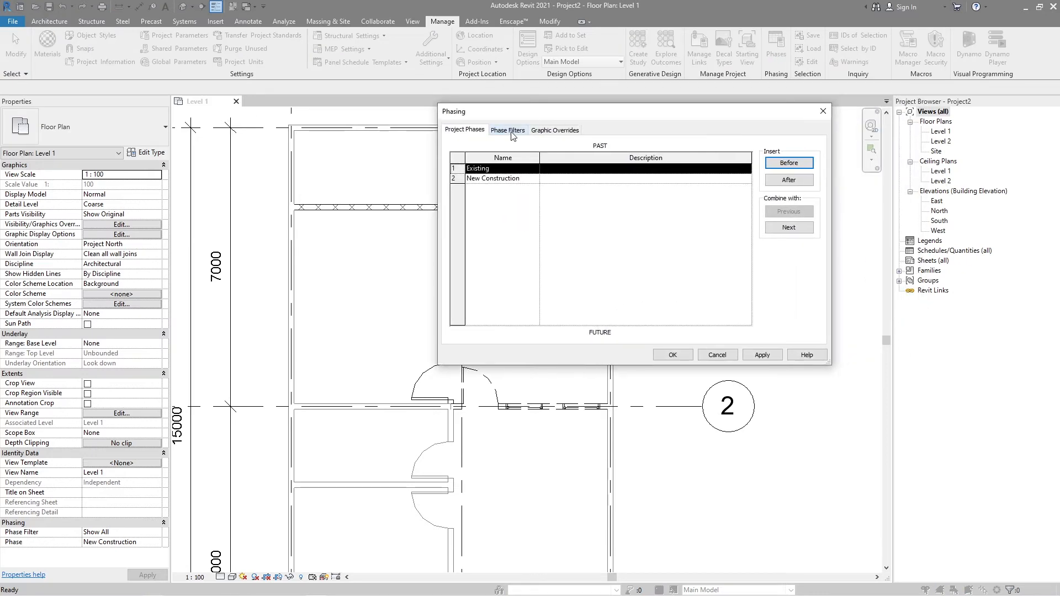
{"action": "left_click", "coordinate": [507, 132]}
{"action": "left_click", "coordinate": [574, 130]}
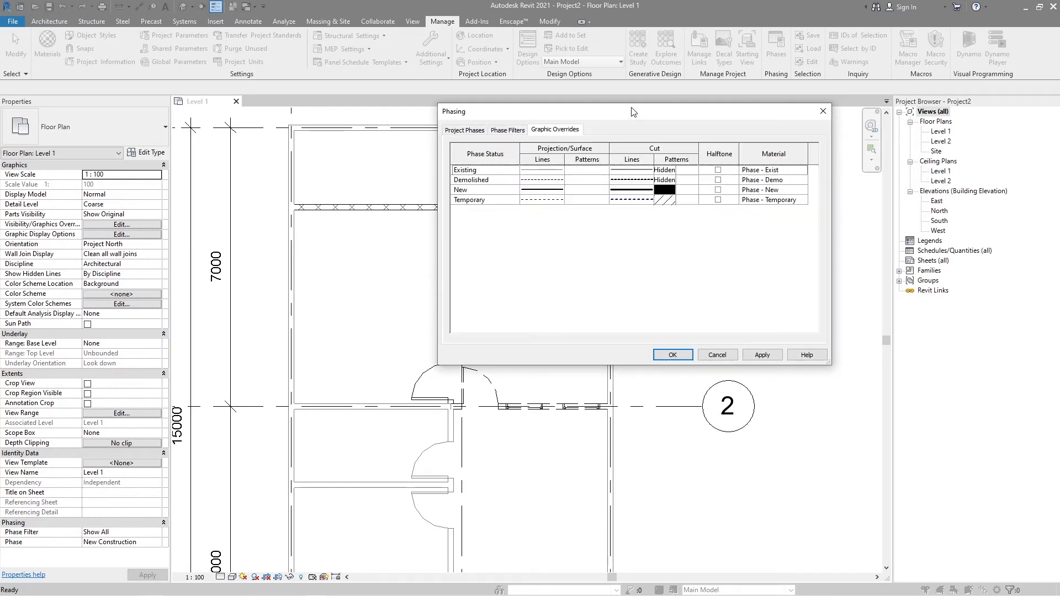
{"action": "left_click_drag", "start_coordinate": [631, 108], "coordinate": [596, 118]}
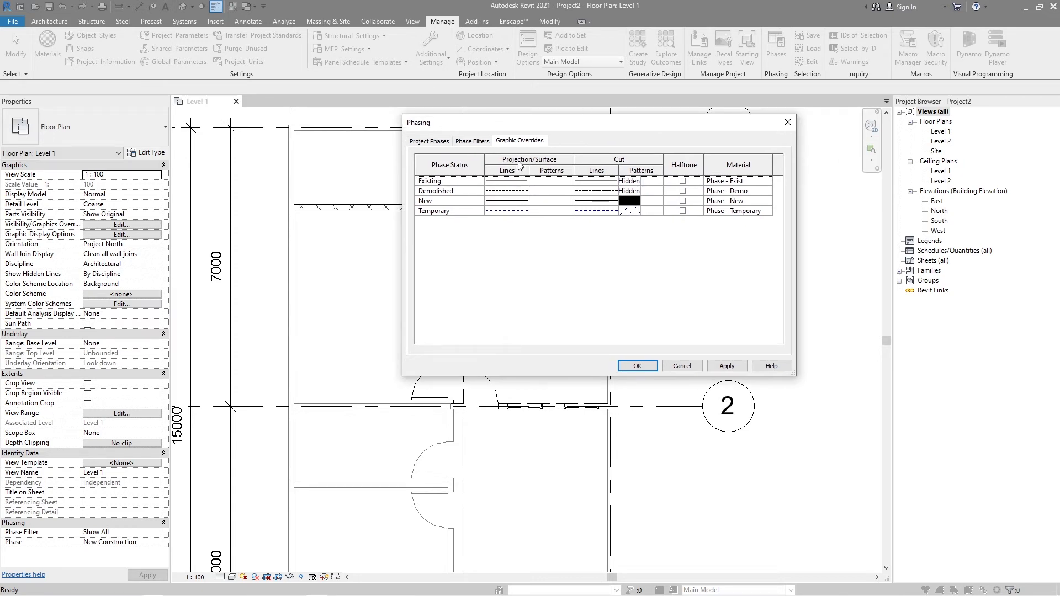
{"action": "left_click_drag", "start_coordinate": [538, 124], "coordinate": [533, 141]}
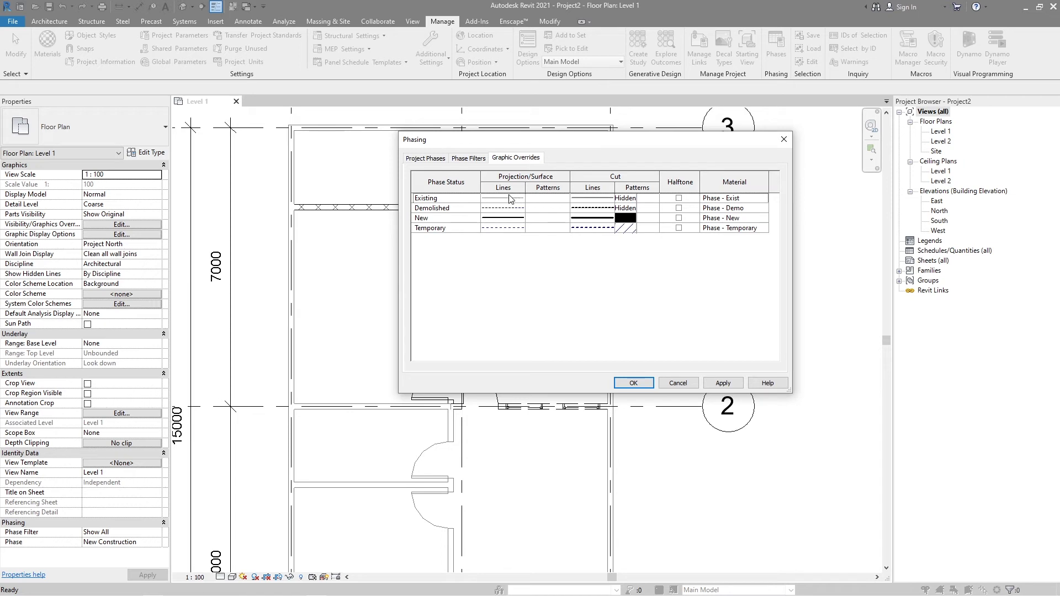
Set the projection/surface line color of the Demolished phase status to Red
{"action": "left_click", "coordinate": [511, 209]}
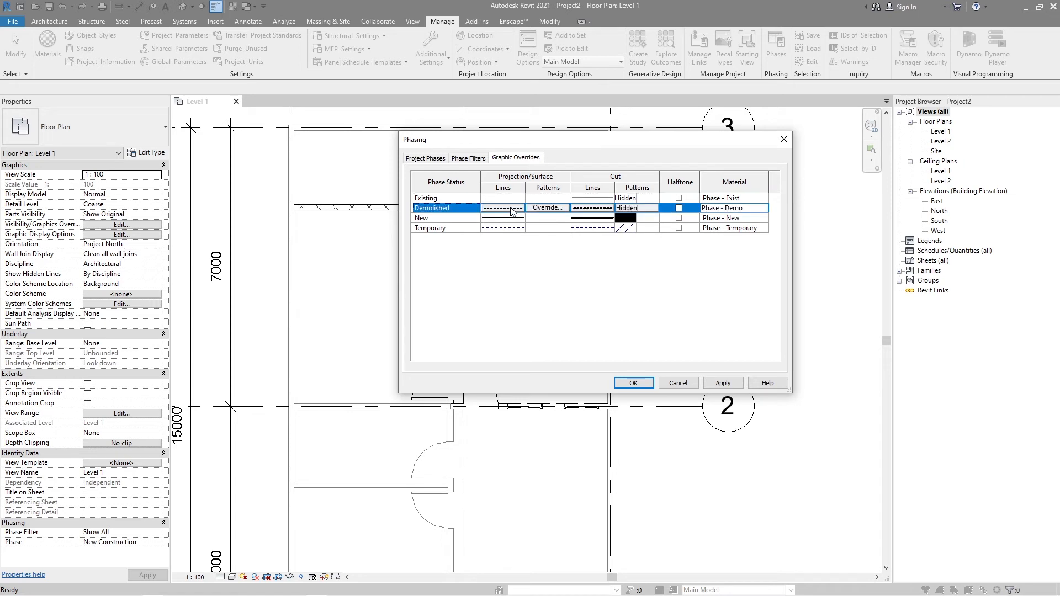
{"action": "left_click", "coordinate": [512, 210]}
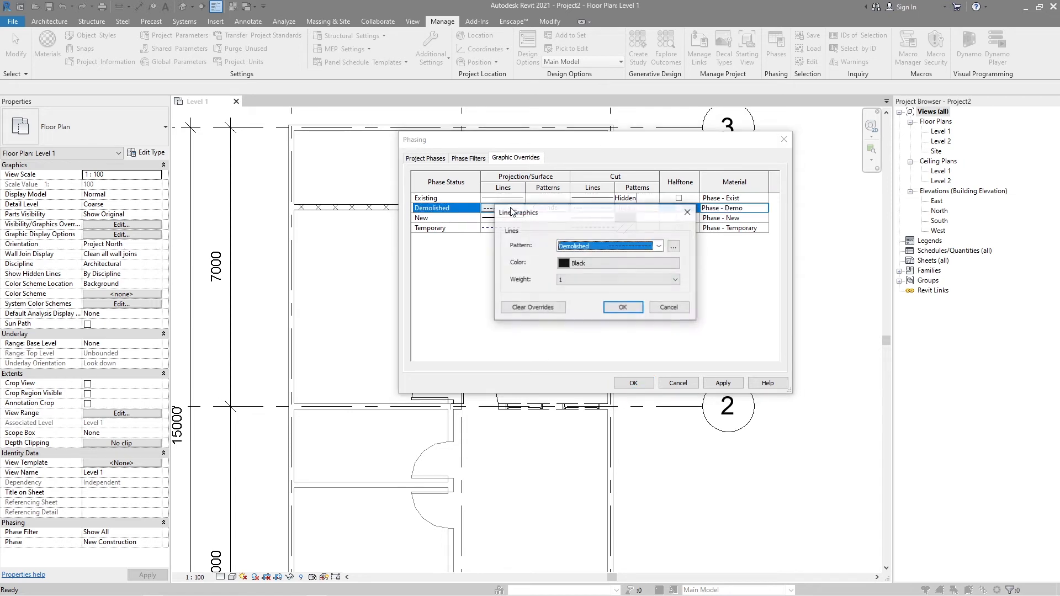
{"action": "left_click", "coordinate": [610, 263]}
{"action": "left_click", "coordinate": [495, 275]}
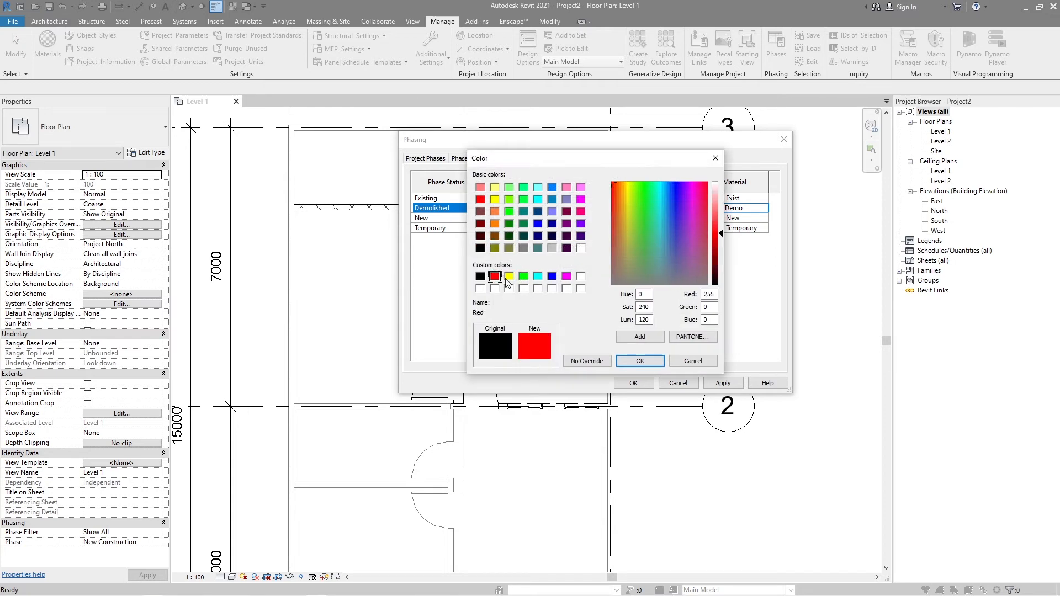
{"action": "left_click", "coordinate": [640, 361]}
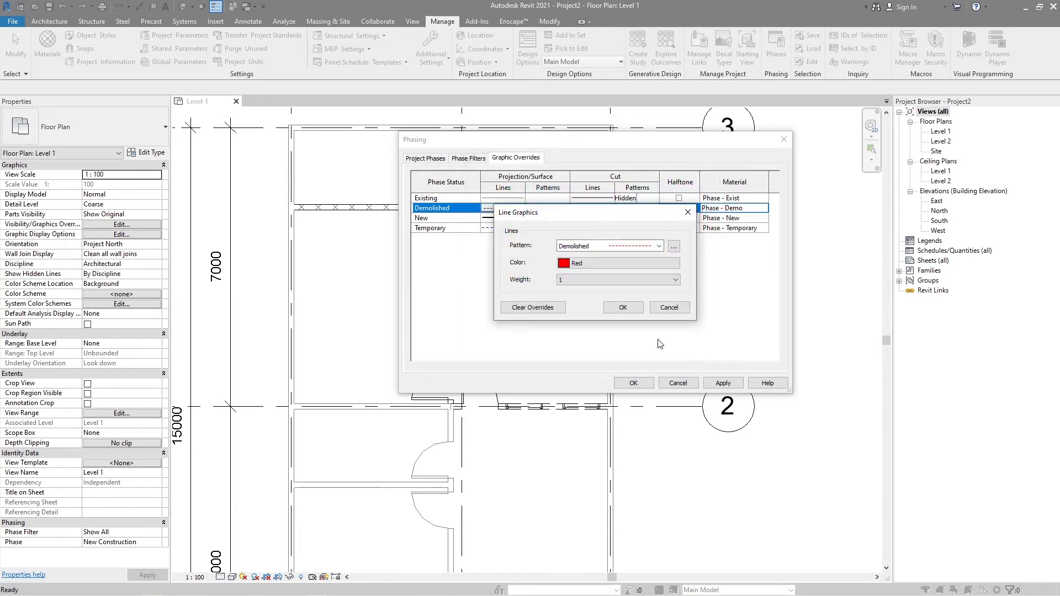
{"action": "left_click", "coordinate": [622, 308]}
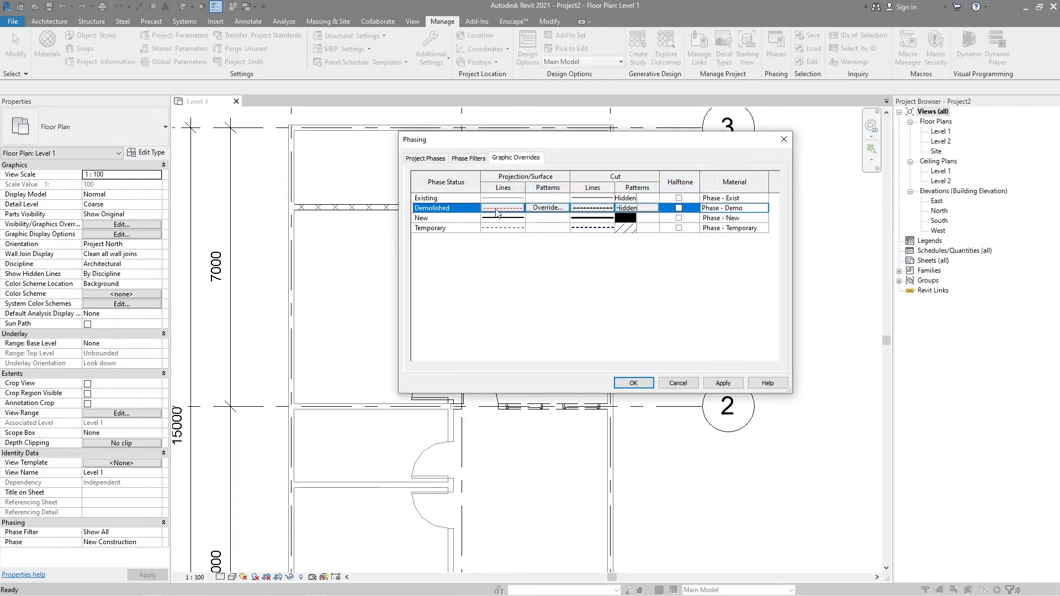
Override the projection/surface pattern color of the Demolished phase status with Red
{"action": "left_click", "coordinate": [549, 208]}
{"action": "left_click", "coordinate": [581, 259]}
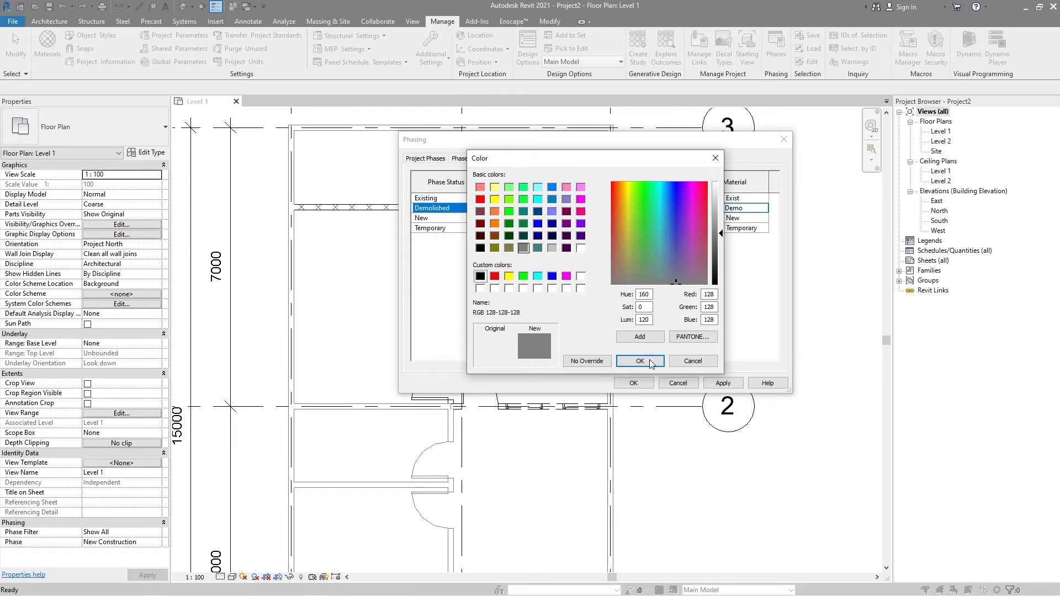
{"action": "left_click", "coordinate": [496, 276]}
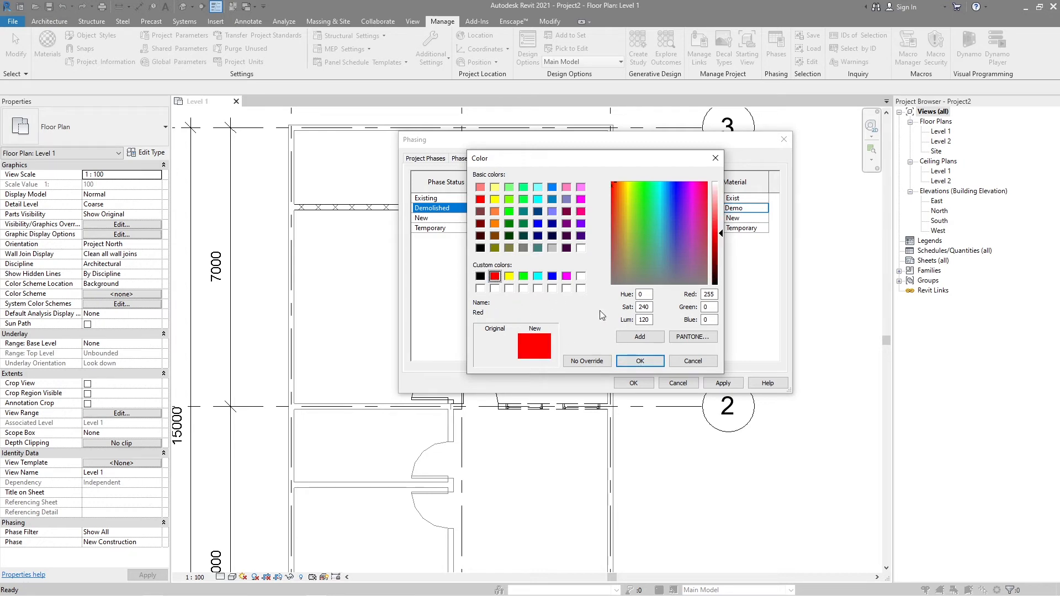
{"action": "left_click", "coordinate": [640, 361]}
{"action": "left_click", "coordinate": [639, 352]}
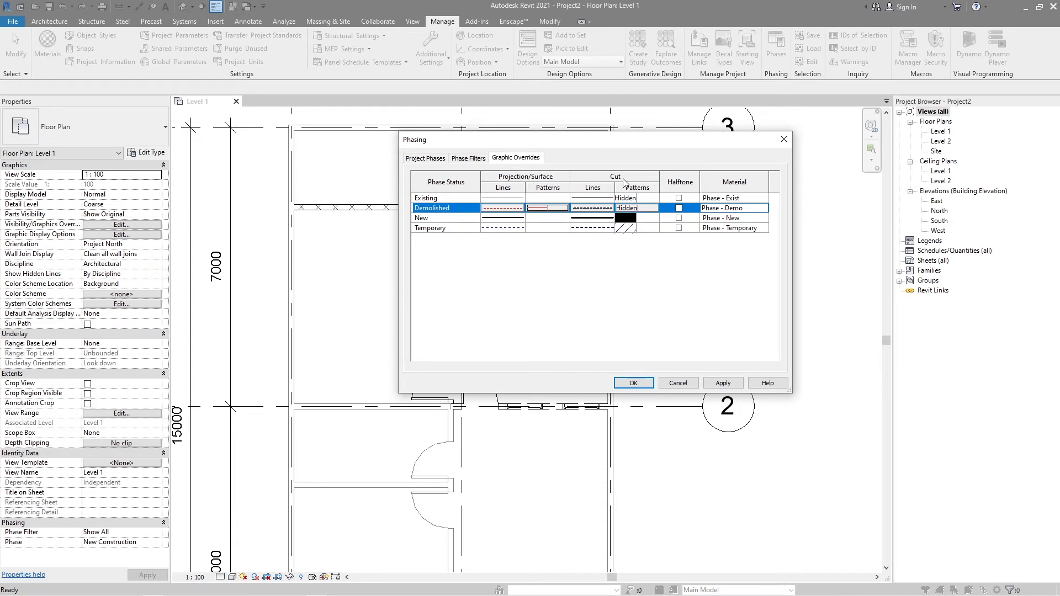
Set the cut line color of the Demolished phase status to Red
{"action": "left_click", "coordinate": [599, 211]}
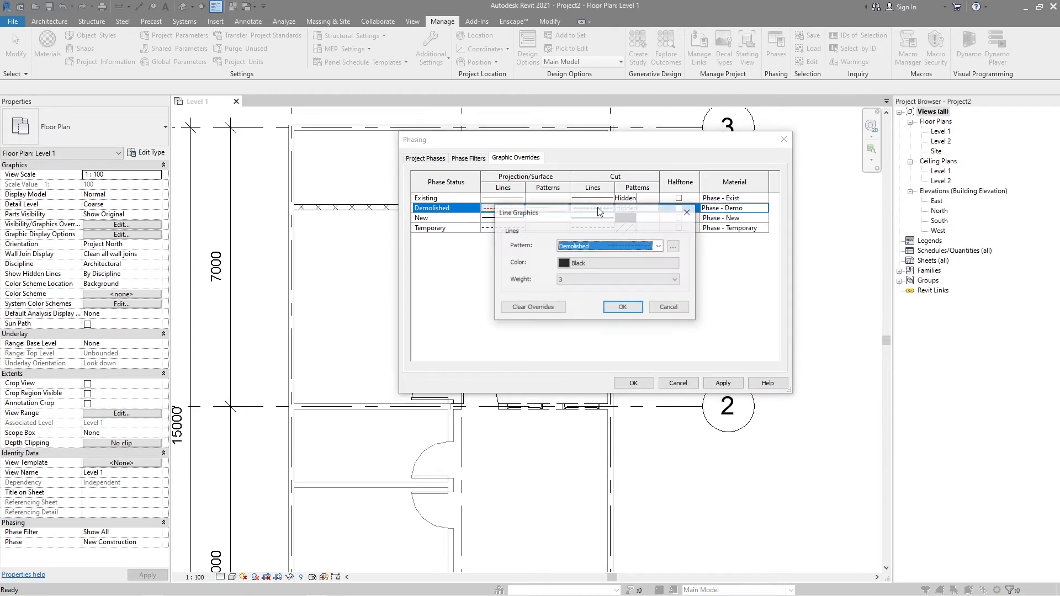
{"action": "left_click", "coordinate": [585, 254]}
{"action": "left_click", "coordinate": [495, 277]}
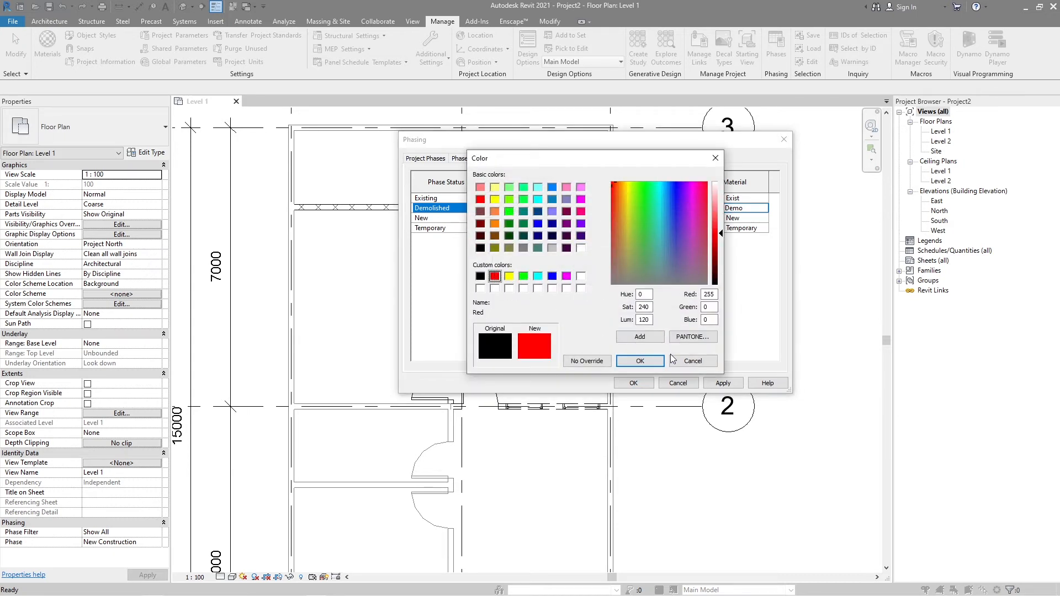
{"action": "left_click", "coordinate": [639, 361]}
{"action": "left_click", "coordinate": [621, 312]}
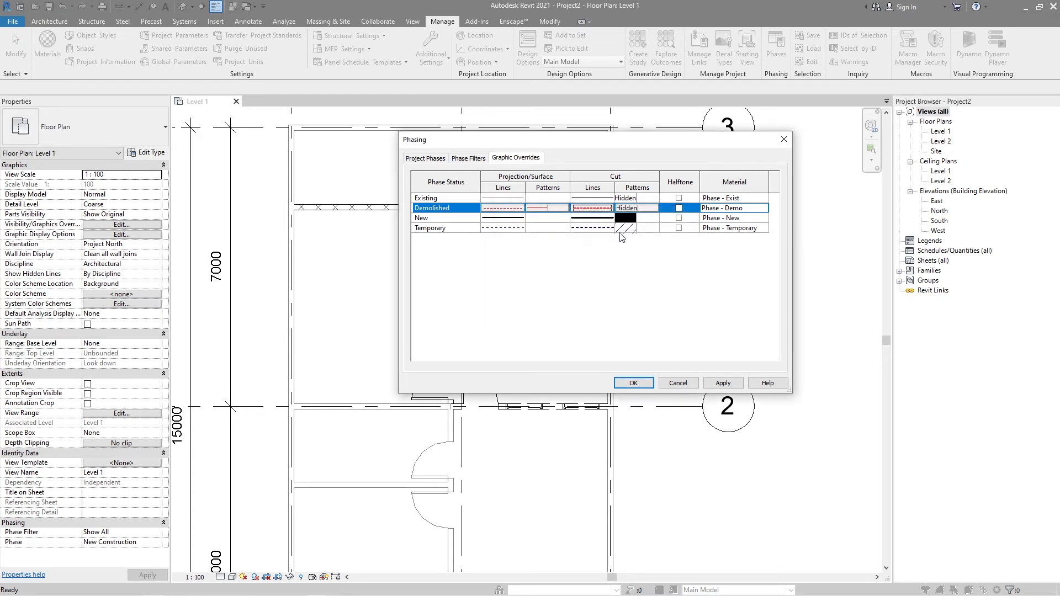
Override the cut pattern's foreground color of the Demolished phase status with Red
{"action": "left_click", "coordinate": [638, 211]}
{"action": "left_click", "coordinate": [594, 248]}
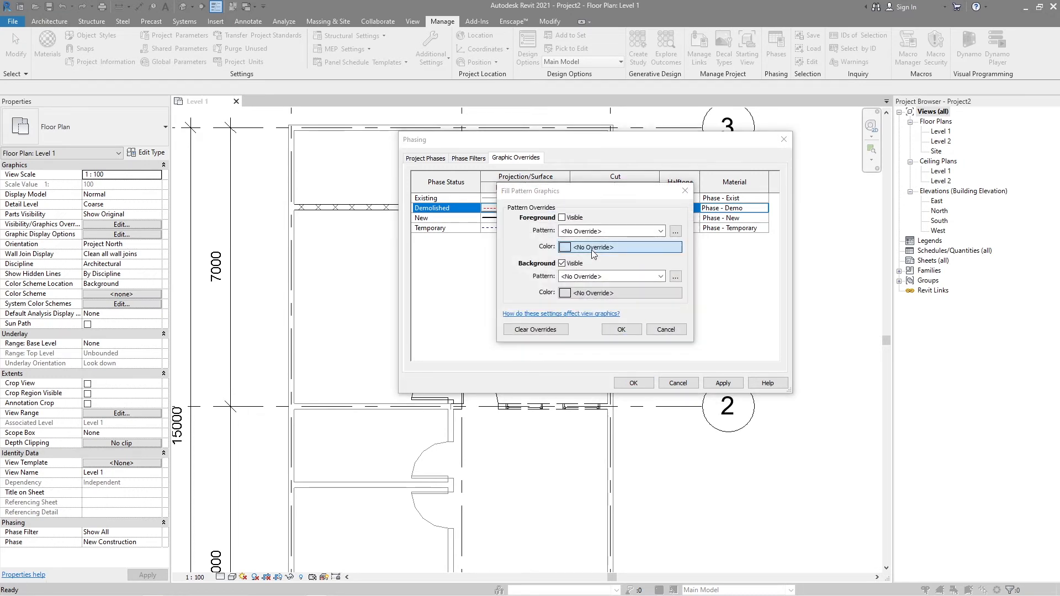
{"action": "left_click", "coordinate": [494, 276]}
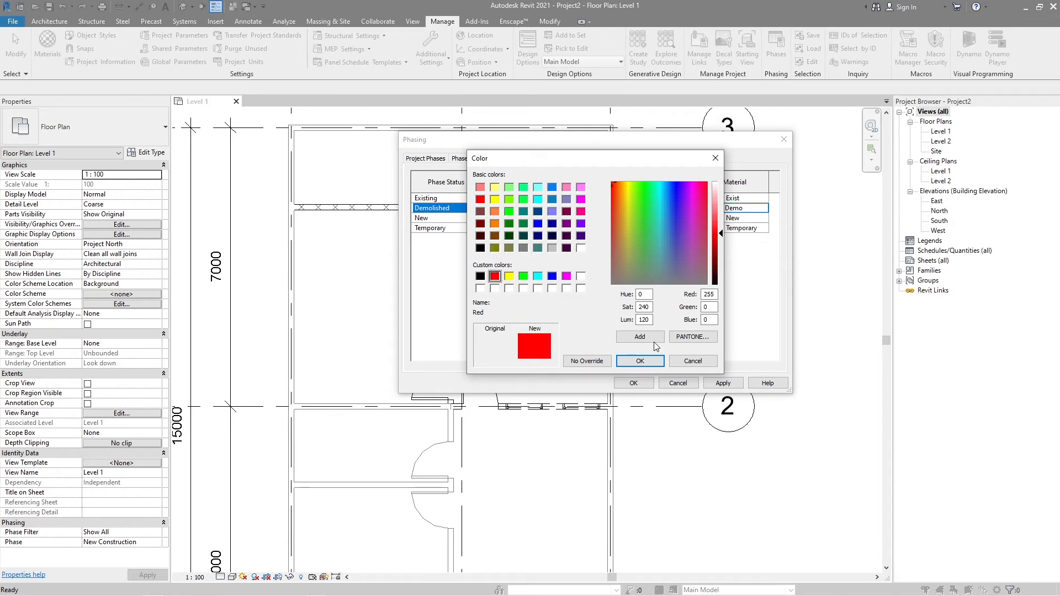
{"action": "left_click", "coordinate": [640, 361]}
{"action": "left_click", "coordinate": [620, 330]}
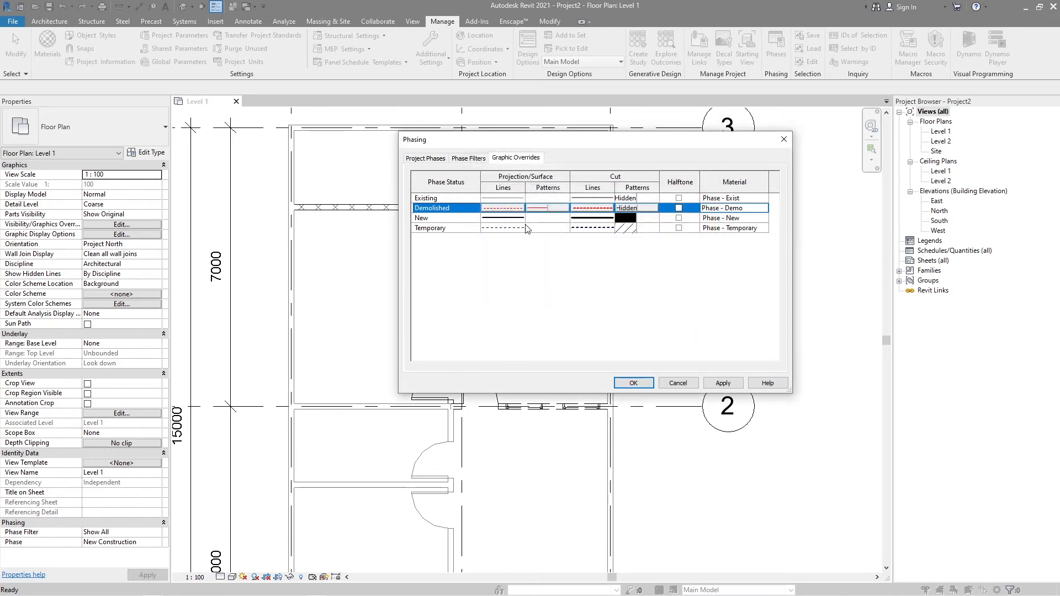
Set the projection/surface line color of the New phase status to Blue
{"action": "left_click", "coordinate": [504, 219]}
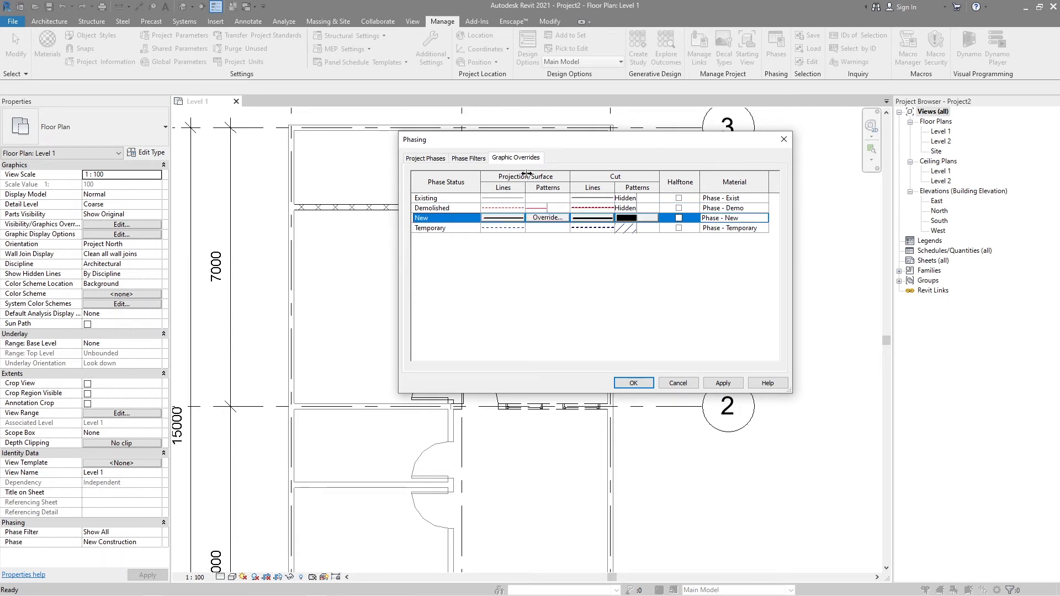
{"action": "left_click", "coordinate": [508, 219]}
{"action": "left_click", "coordinate": [575, 262]}
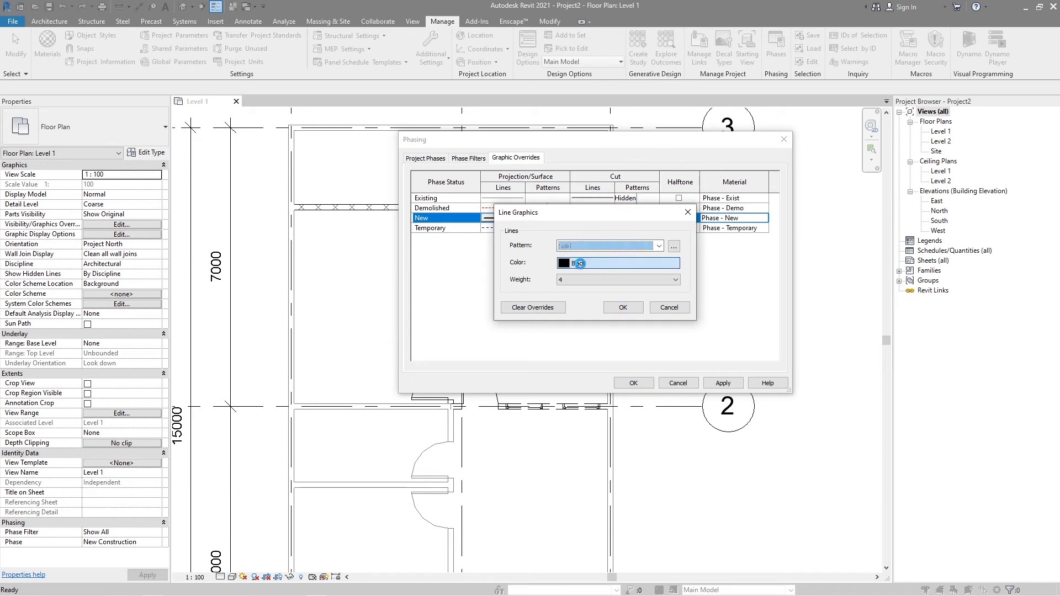
{"action": "double_click", "coordinate": [538, 228]}
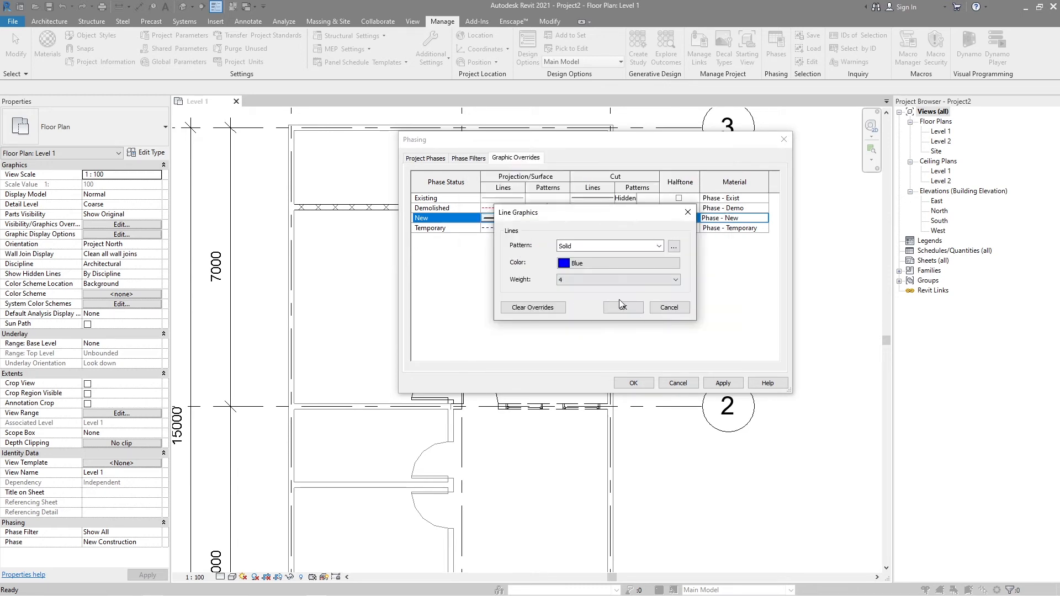
{"action": "left_click", "coordinate": [621, 307]}
Override the projection/surface pattern's foreground color of the New phase status with Blue
{"action": "left_click", "coordinate": [552, 219]}
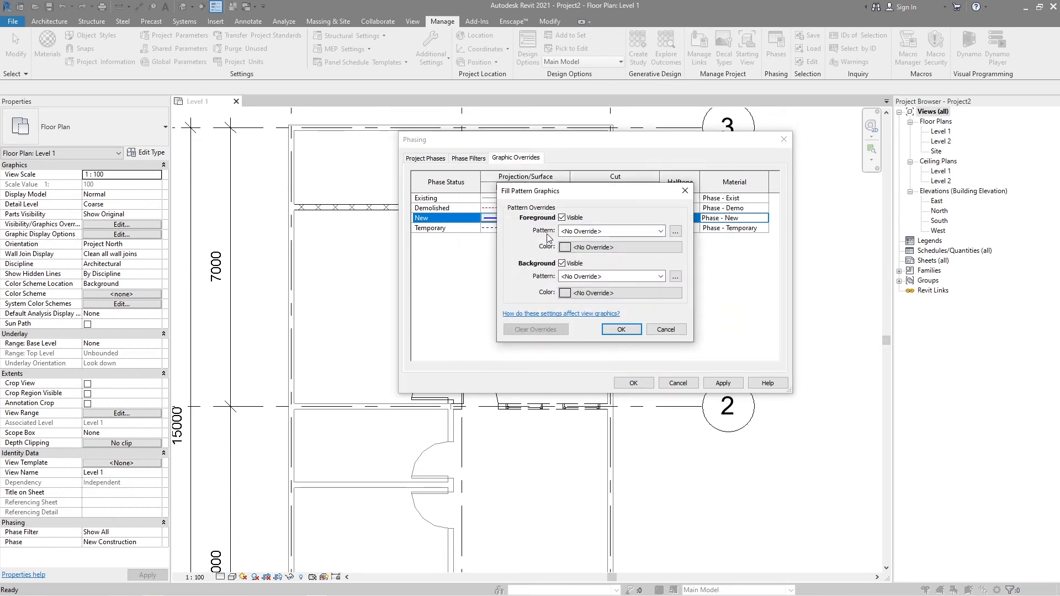
{"action": "left_click", "coordinate": [580, 253]}
{"action": "left_click", "coordinate": [523, 248]}
{"action": "left_click", "coordinate": [539, 228]}
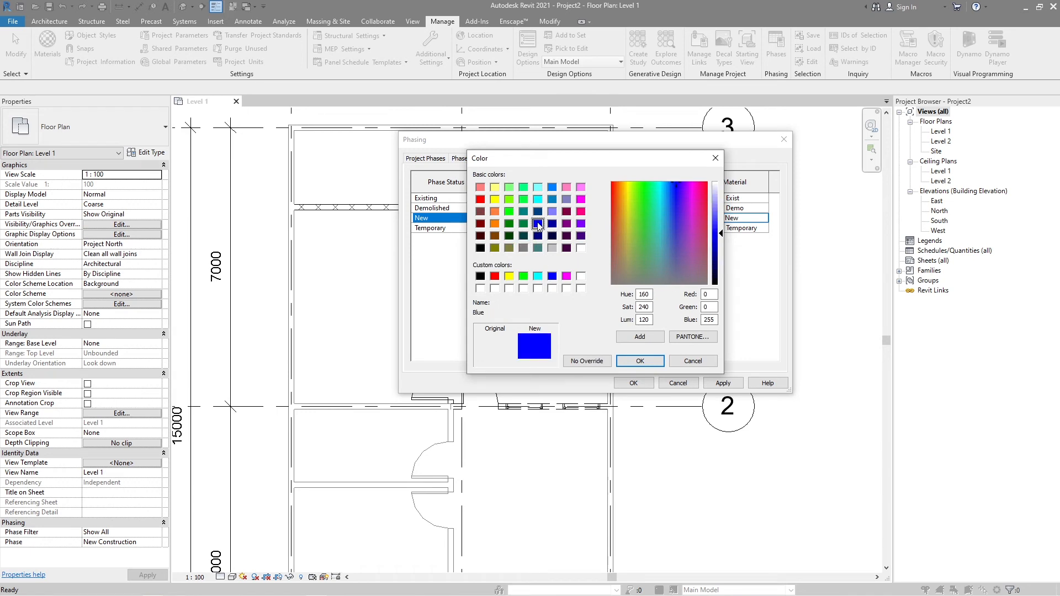
{"action": "left_click", "coordinate": [640, 361]}
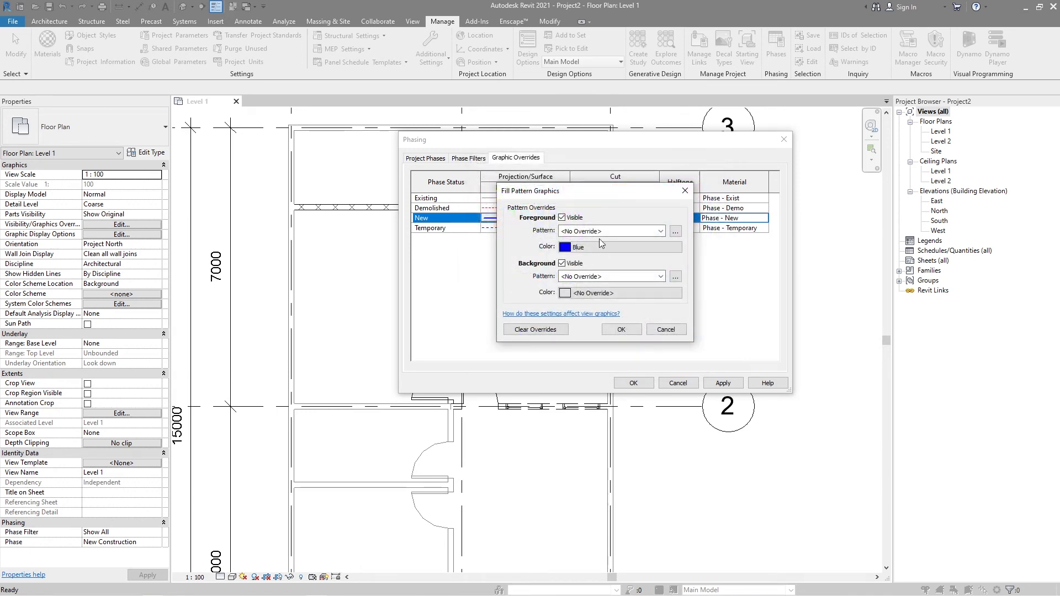
{"action": "left_click", "coordinate": [621, 329]}
Set the cut line color of the New phase status to Blue
{"action": "left_click", "coordinate": [591, 220]}
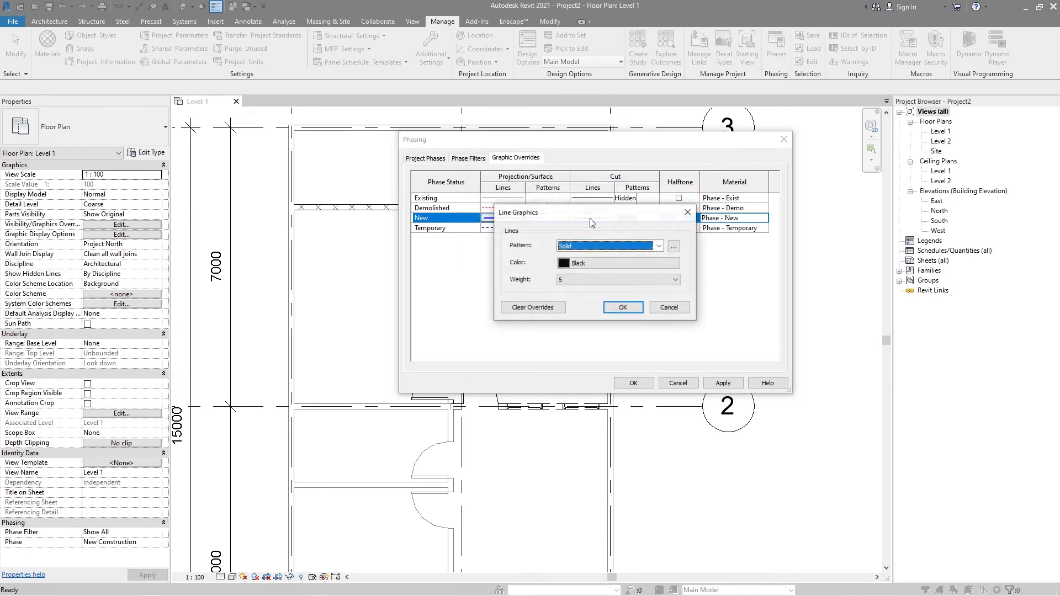
{"action": "left_click", "coordinate": [589, 259]}
{"action": "left_click", "coordinate": [552, 276]}
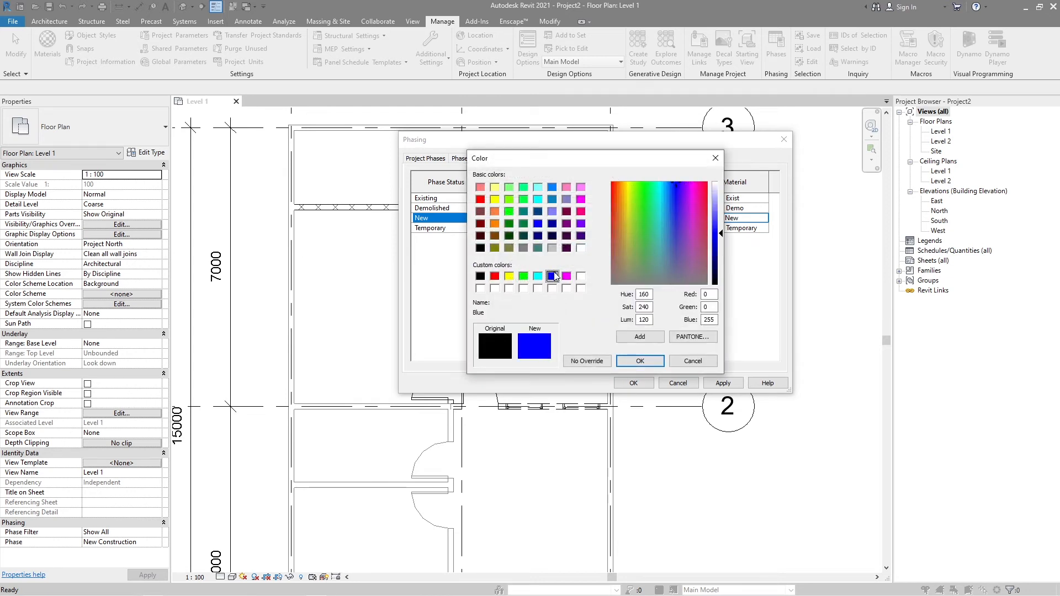
{"action": "left_click", "coordinate": [640, 360]}
{"action": "key", "text": "Return"}
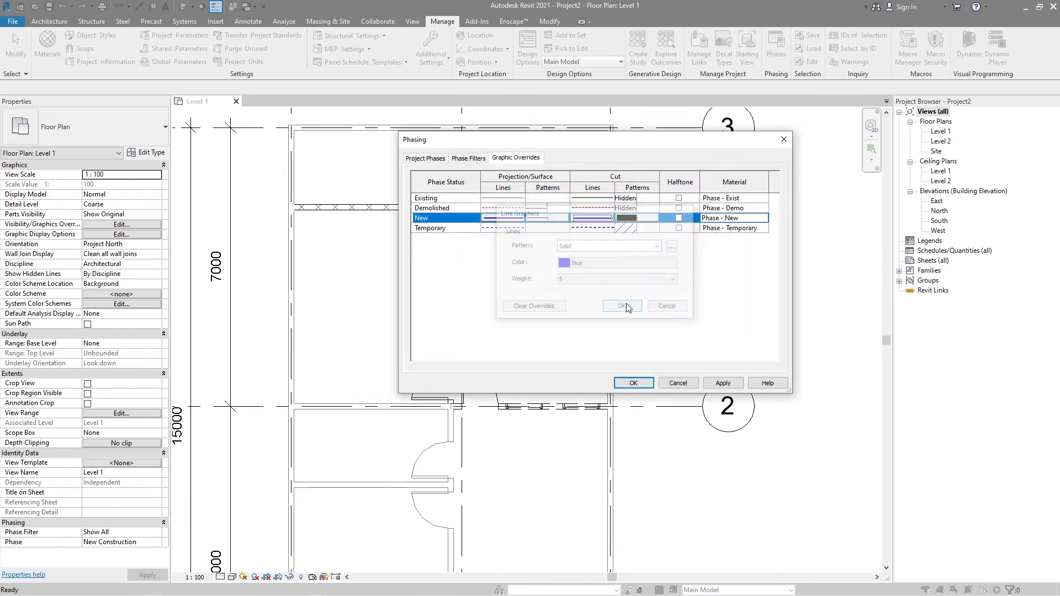
Set the foreground color of the New phase status's solid-fill cut pattern to Blue
{"action": "left_click", "coordinate": [636, 219]}
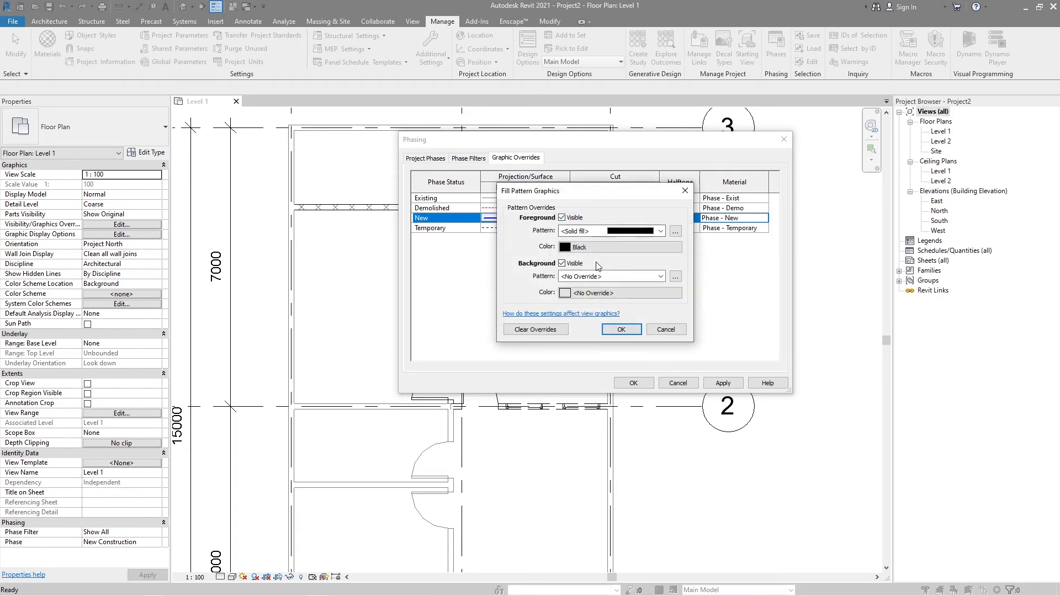
{"action": "left_click", "coordinate": [594, 248]}
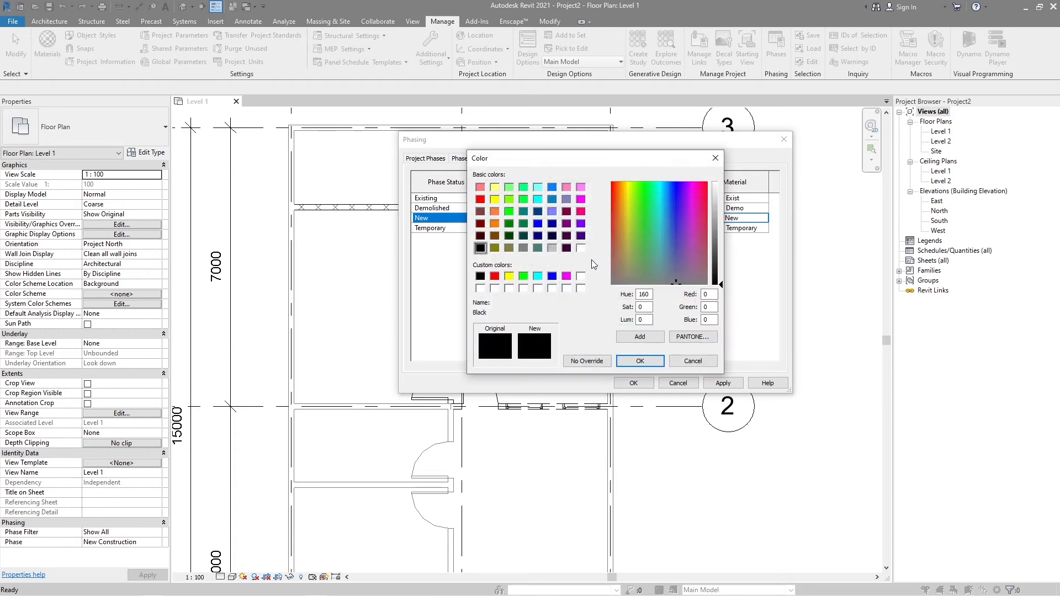
{"action": "left_click", "coordinate": [550, 276]}
{"action": "left_click", "coordinate": [640, 360]}
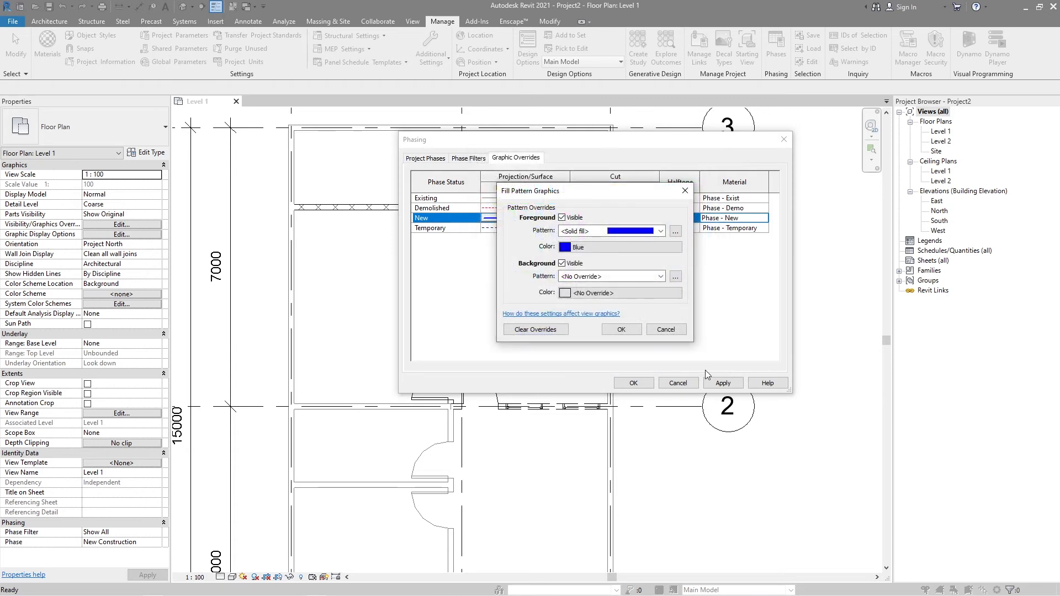
{"action": "left_click", "coordinate": [623, 330]}
Apply the phase graphic overrides, close the Phasing settings and inspect the new and demolished elements in the Level 1 plan
{"action": "left_click_drag", "start_coordinate": [660, 147], "coordinate": [741, 146]}
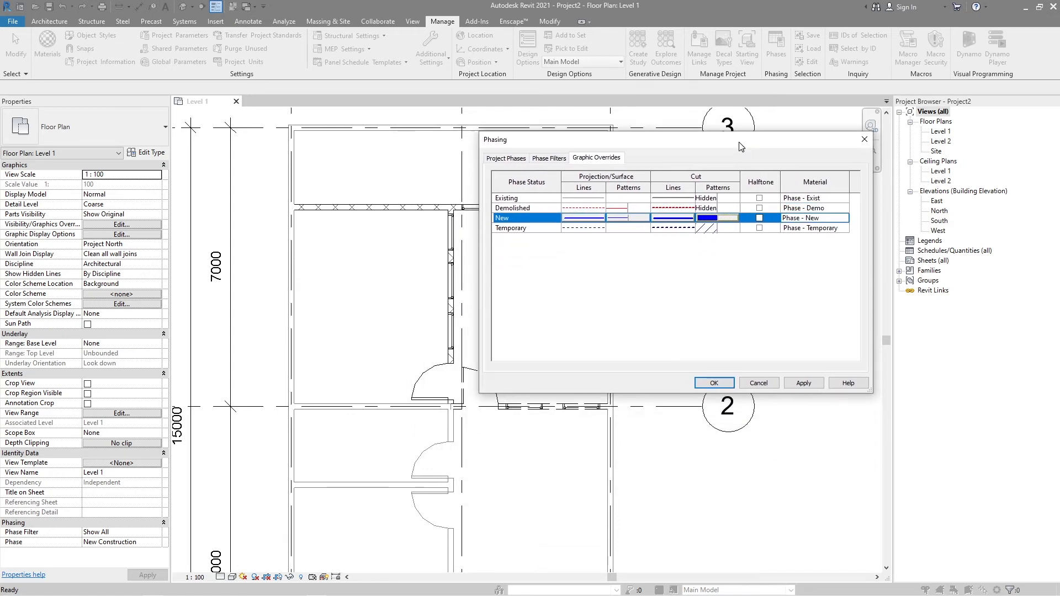
{"action": "left_click", "coordinate": [805, 385]}
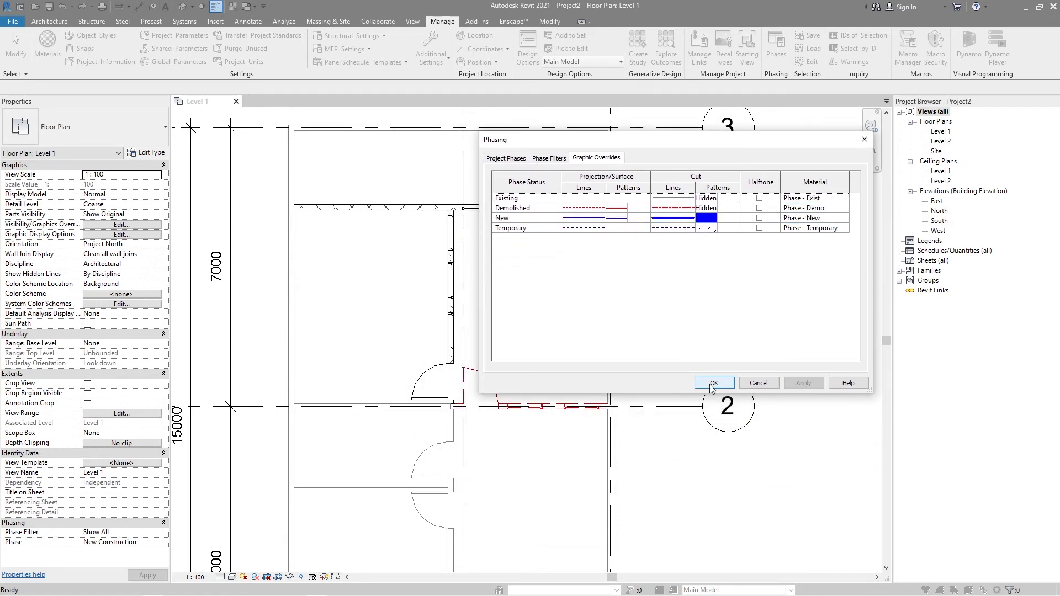
{"action": "left_click", "coordinate": [713, 383]}
{"action": "scroll", "coordinate": [682, 404], "scroll_direction": "down", "scroll_amount": 1}
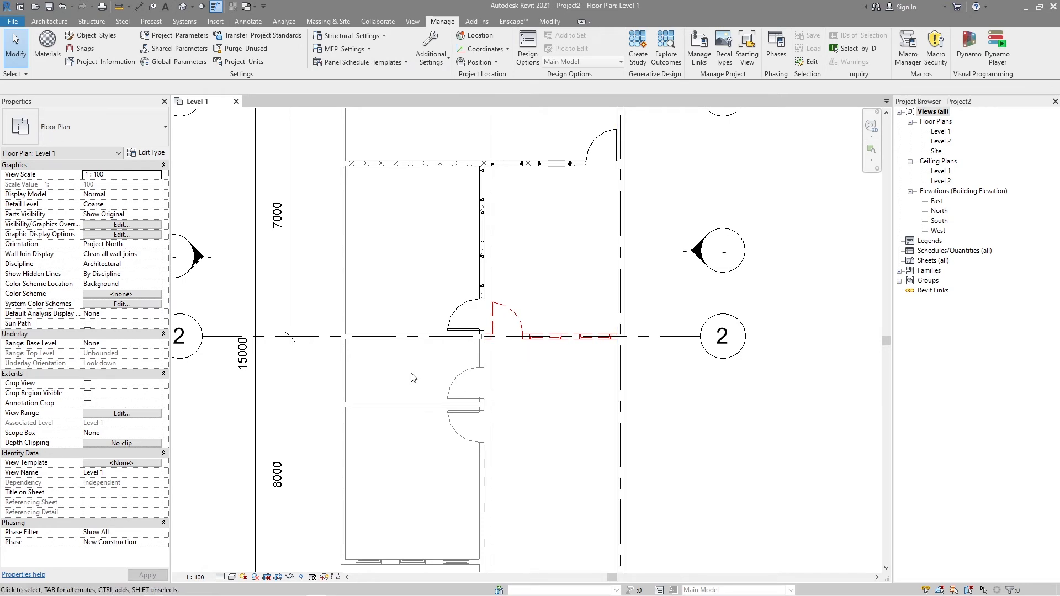
{"action": "scroll", "coordinate": [546, 367], "scroll_direction": "up", "scroll_amount": 1}
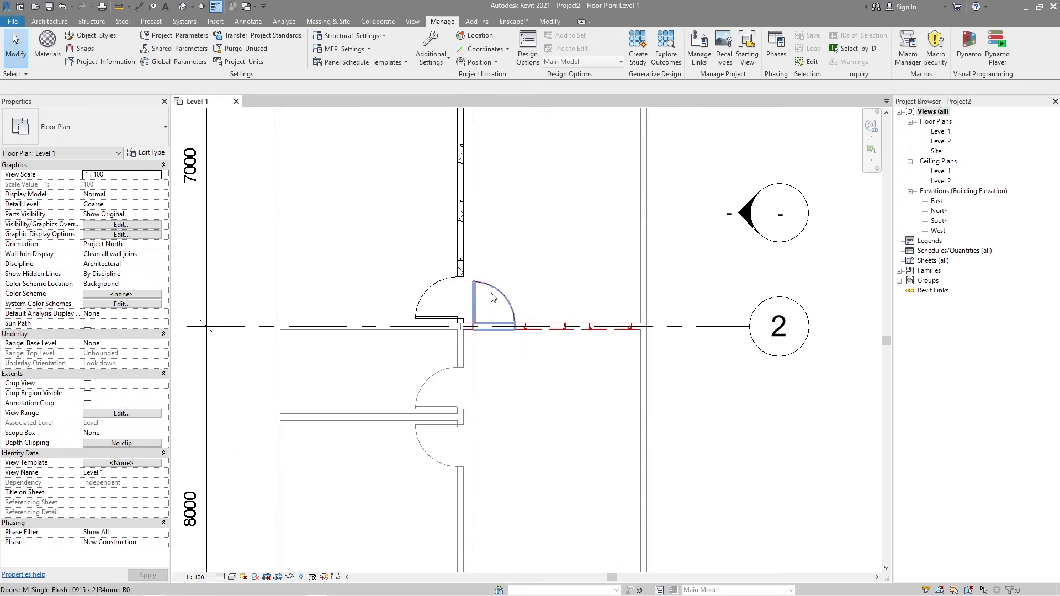
{"action": "scroll", "coordinate": [569, 411], "scroll_direction": "down", "scroll_amount": 2}
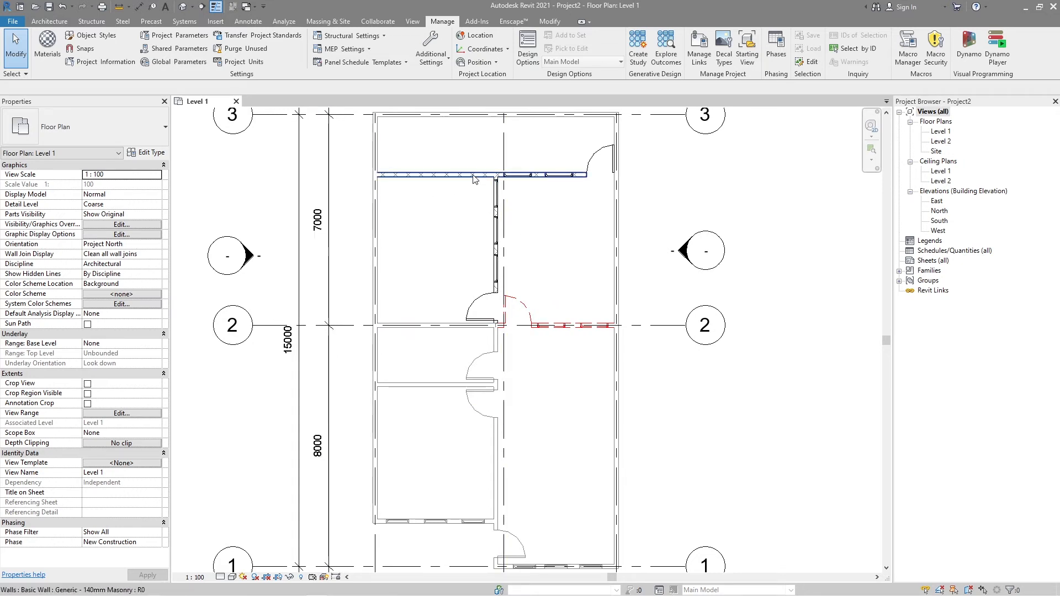
Set the phase filter of the Level 1 floor plan to Show Complete
{"action": "left_click", "coordinate": [154, 534]}
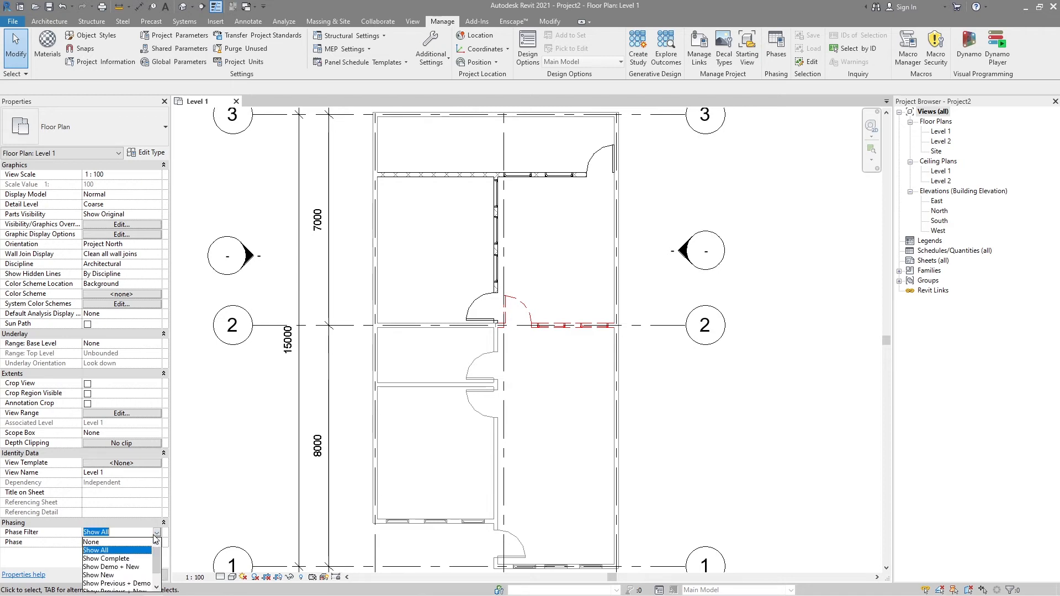
{"action": "left_click", "coordinate": [128, 560]}
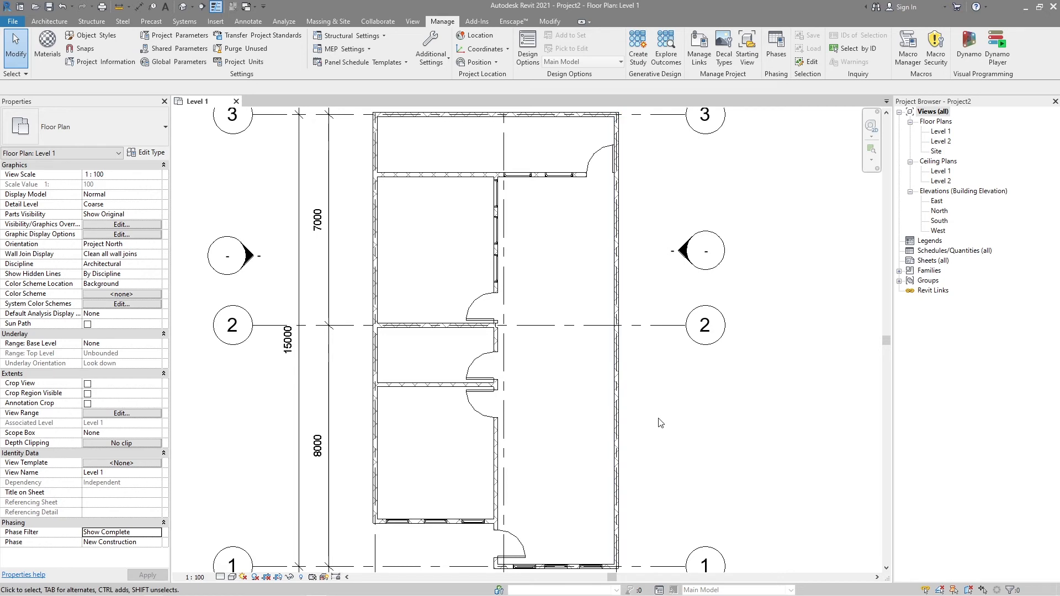
{"action": "left_click", "coordinate": [146, 542]}
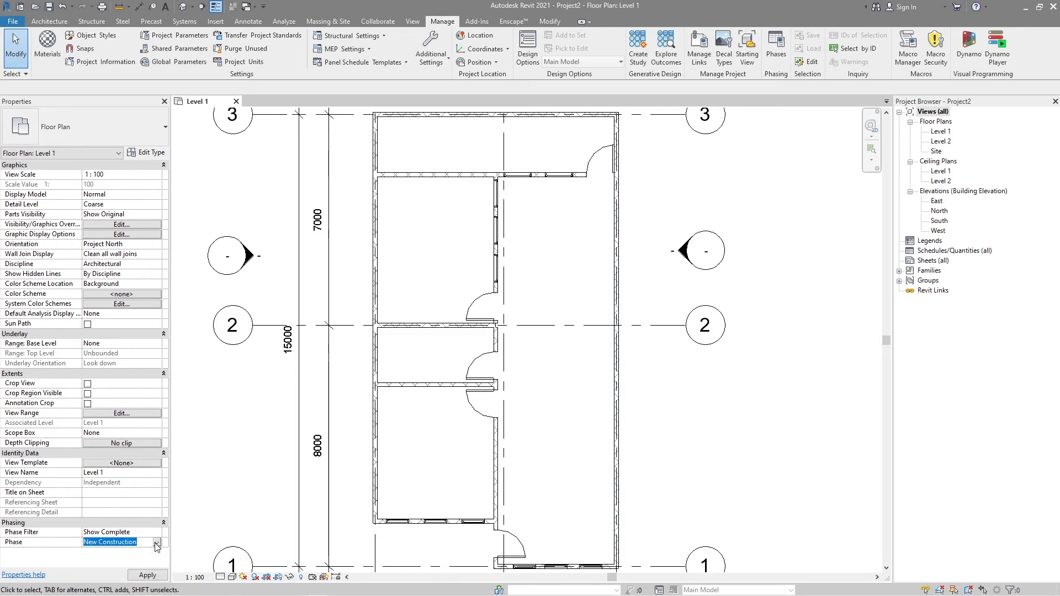
Switch the Level 1 floor plan's phase filter to Show Previous + Demo
{"action": "left_click", "coordinate": [159, 533]}
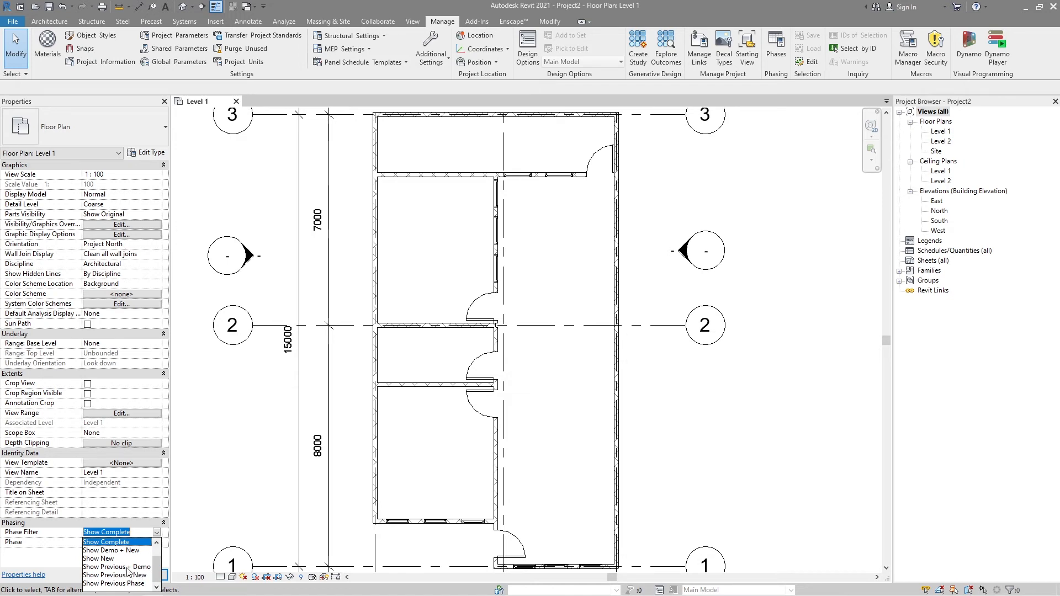
{"action": "left_click", "coordinate": [138, 567]}
{"action": "left_click", "coordinate": [148, 575]}
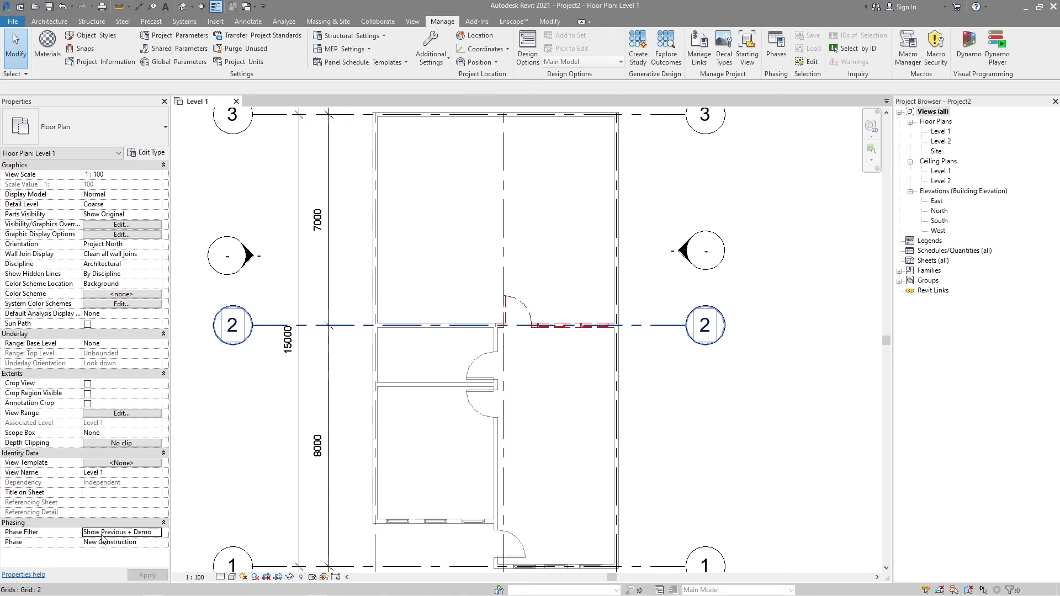
Change the Level 1 floor plan's phase filter to Show Previous + New
{"action": "left_click", "coordinate": [137, 532]}
{"action": "left_click", "coordinate": [157, 532]}
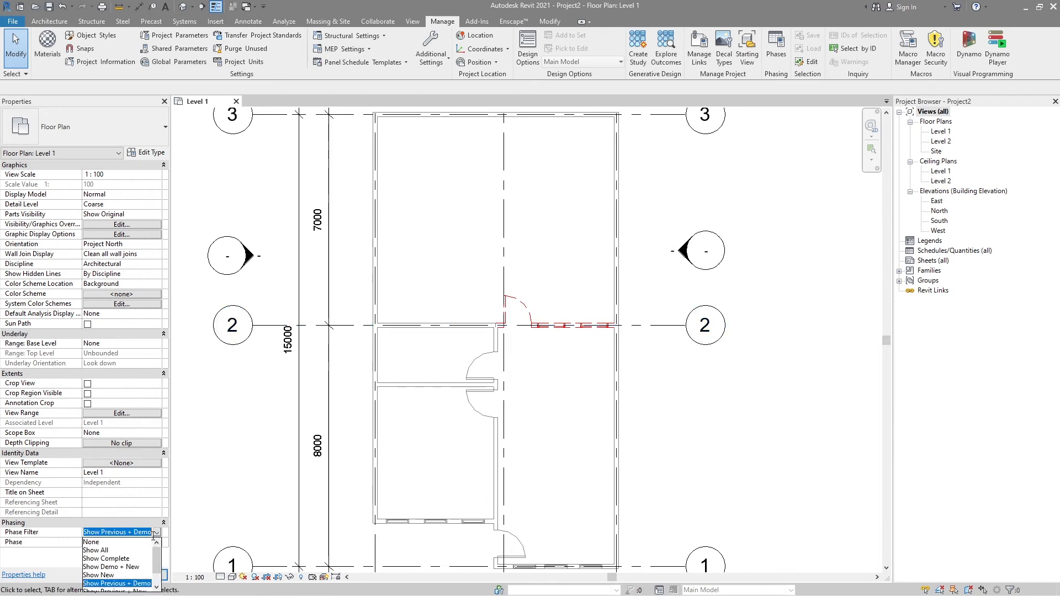
{"action": "scroll", "coordinate": [157, 555], "scroll_direction": "down", "scroll_amount": 1}
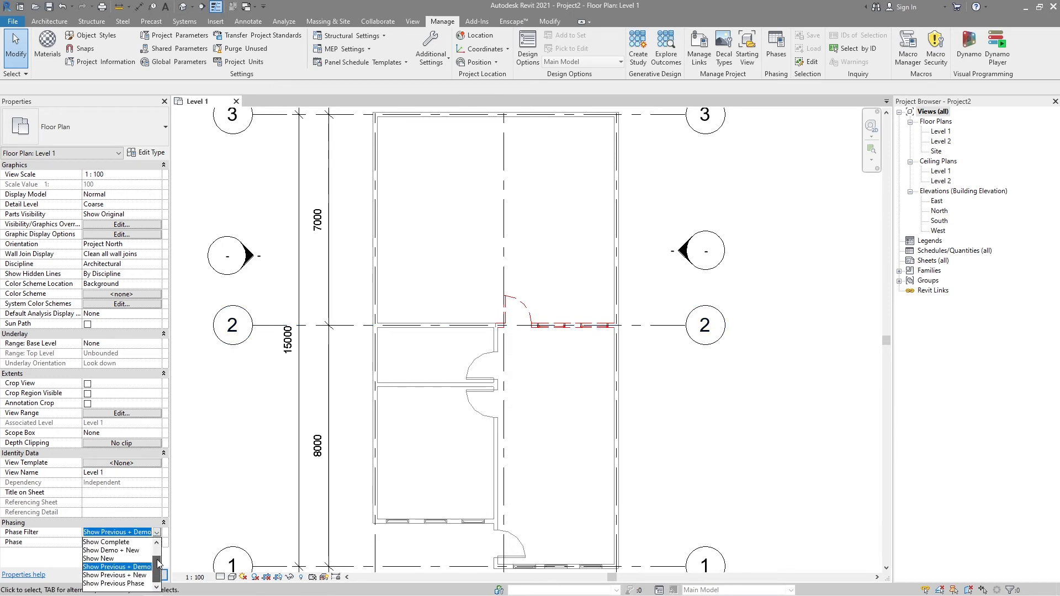
{"action": "left_click", "coordinate": [131, 576]}
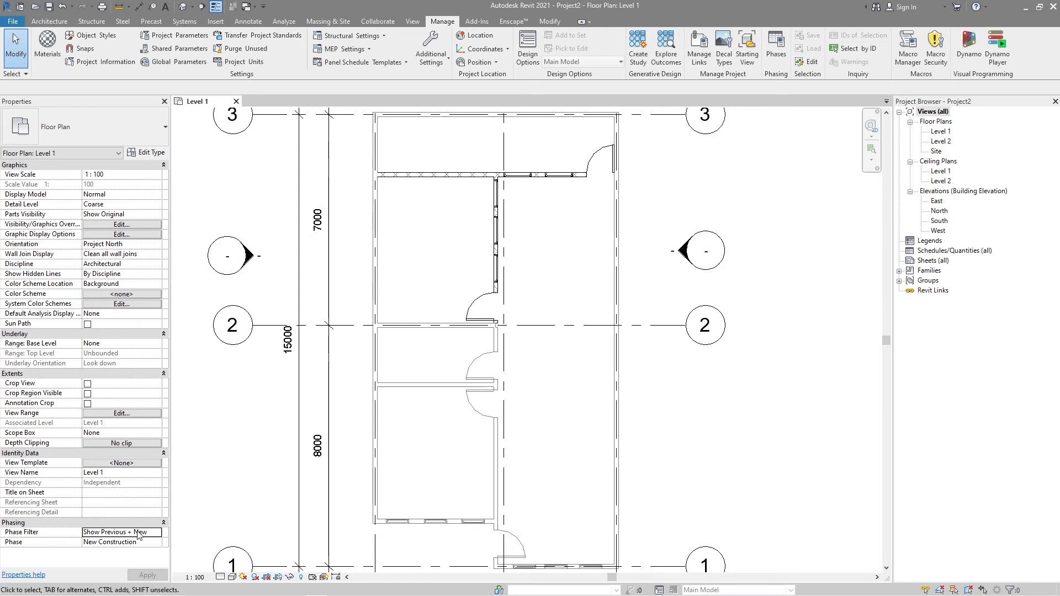
Reopen the project's Phasing settings without saving the project and display the list of phase filters
{"action": "left_click", "coordinate": [778, 53]}
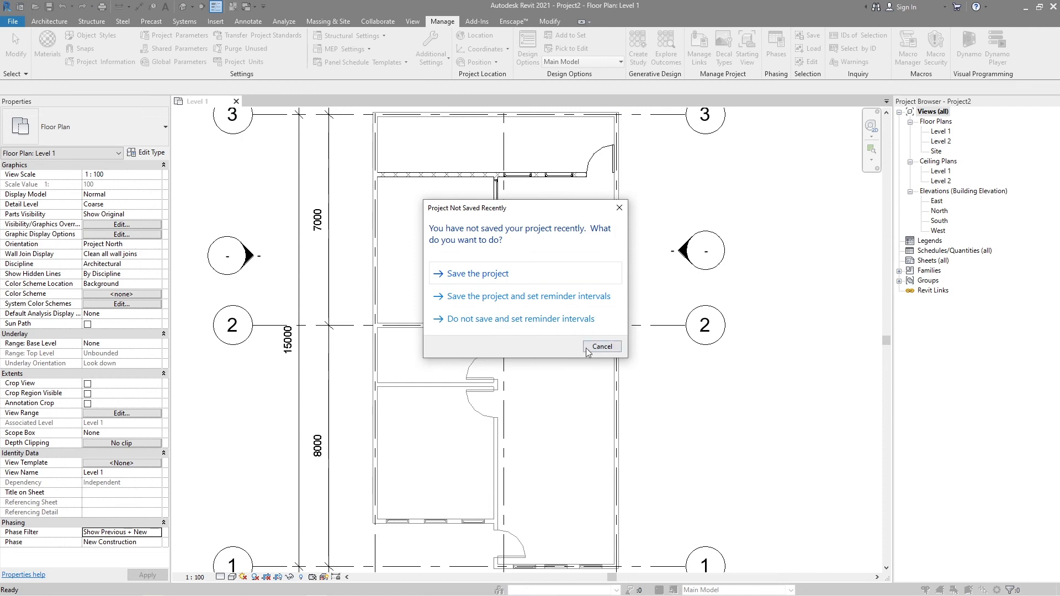
{"action": "left_click", "coordinate": [601, 346]}
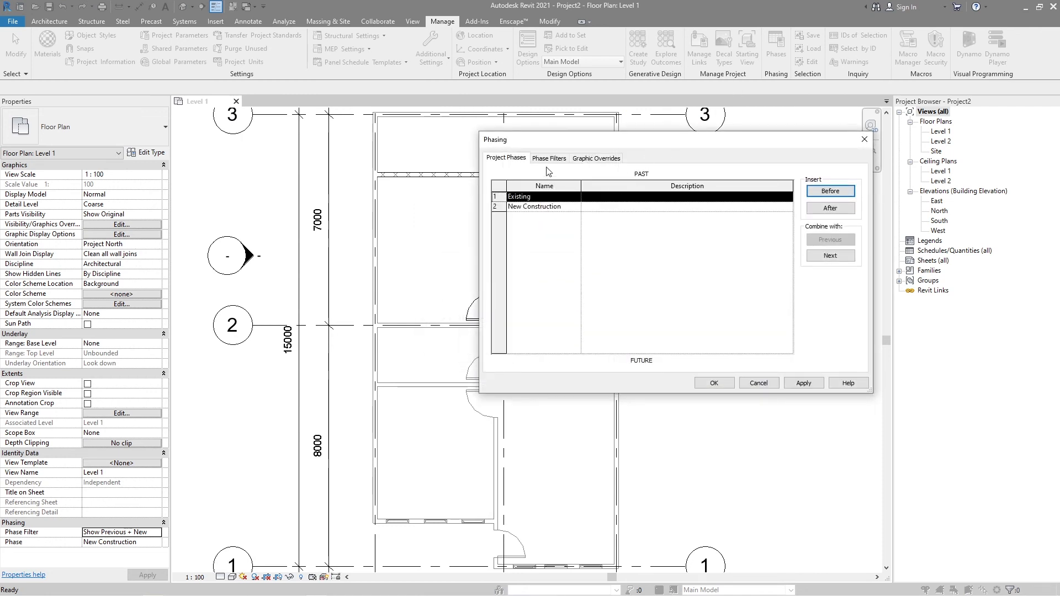
{"action": "left_click", "coordinate": [549, 159]}
{"action": "left_click", "coordinate": [596, 159]}
{"action": "left_click", "coordinate": [549, 158]}
{"action": "left_click_drag", "start_coordinate": [627, 146], "coordinate": [770, 160]}
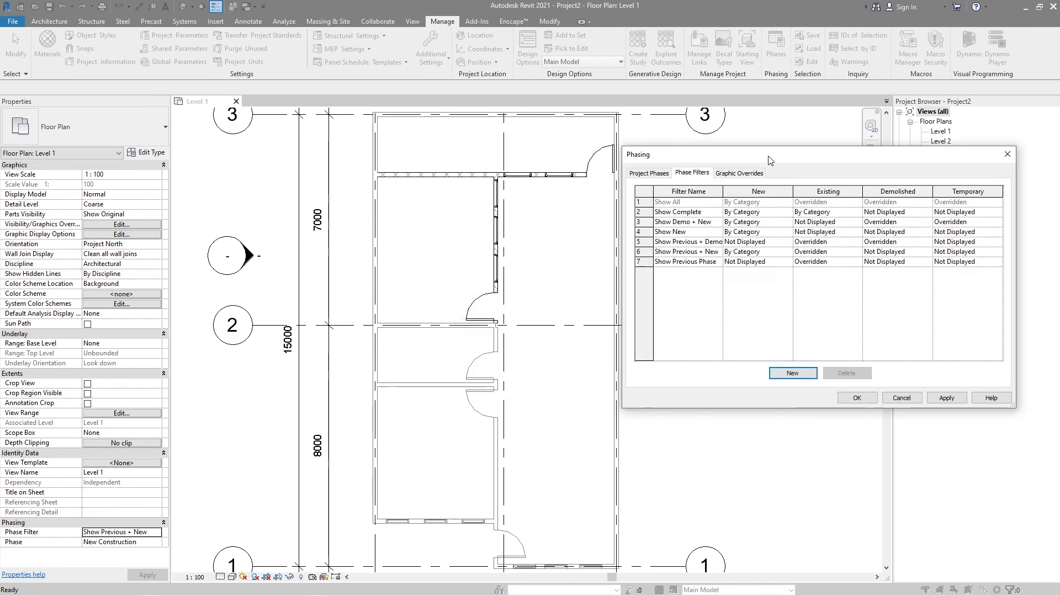
Compare the phase filters' display settings for each status with the graphic overrides, keeping the floor plan in view
{"action": "left_click", "coordinate": [734, 175]}
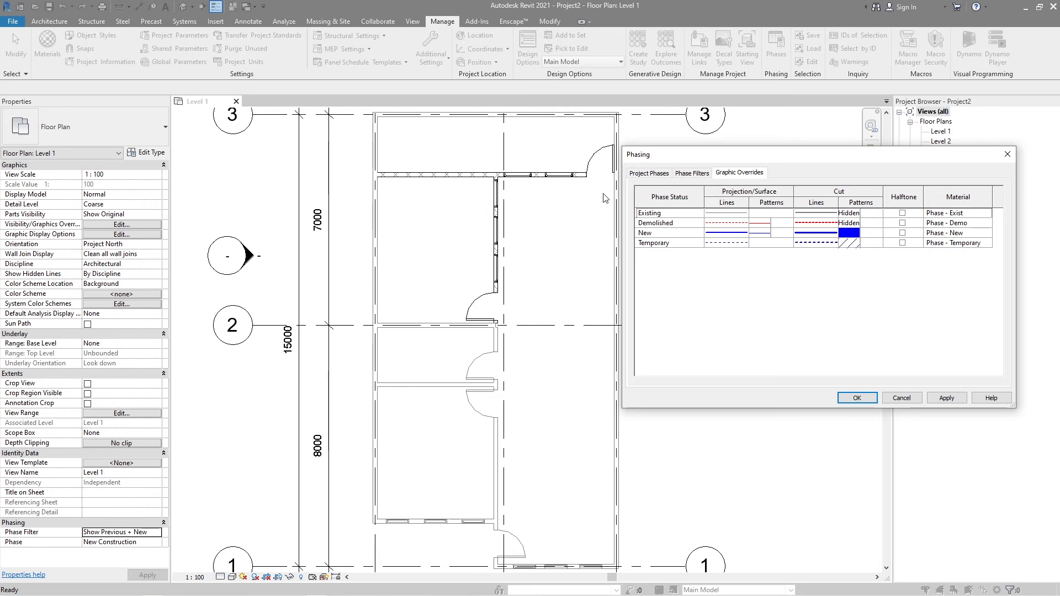
{"action": "left_click_drag", "start_coordinate": [781, 161], "coordinate": [708, 138]}
{"action": "left_click", "coordinate": [673, 198]}
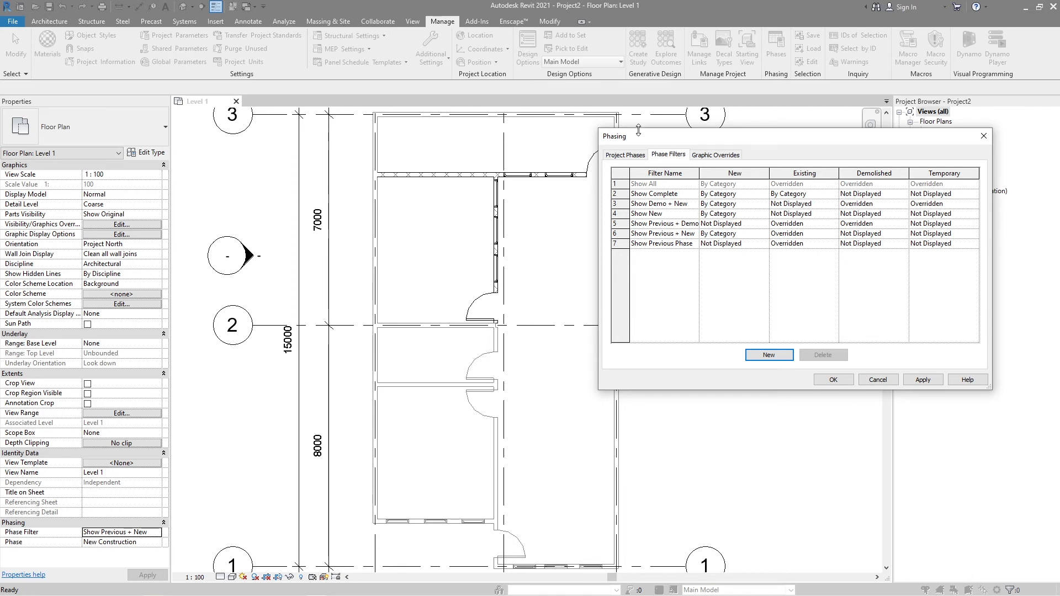
{"action": "left_click_drag", "start_coordinate": [733, 139], "coordinate": [679, 165]}
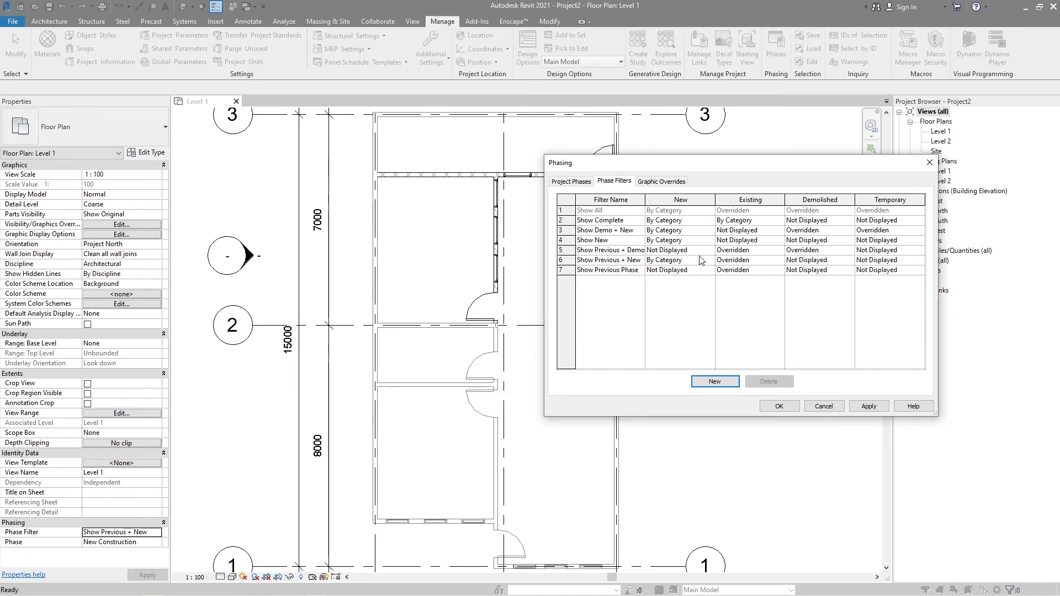
{"action": "left_click", "coordinate": [668, 182]}
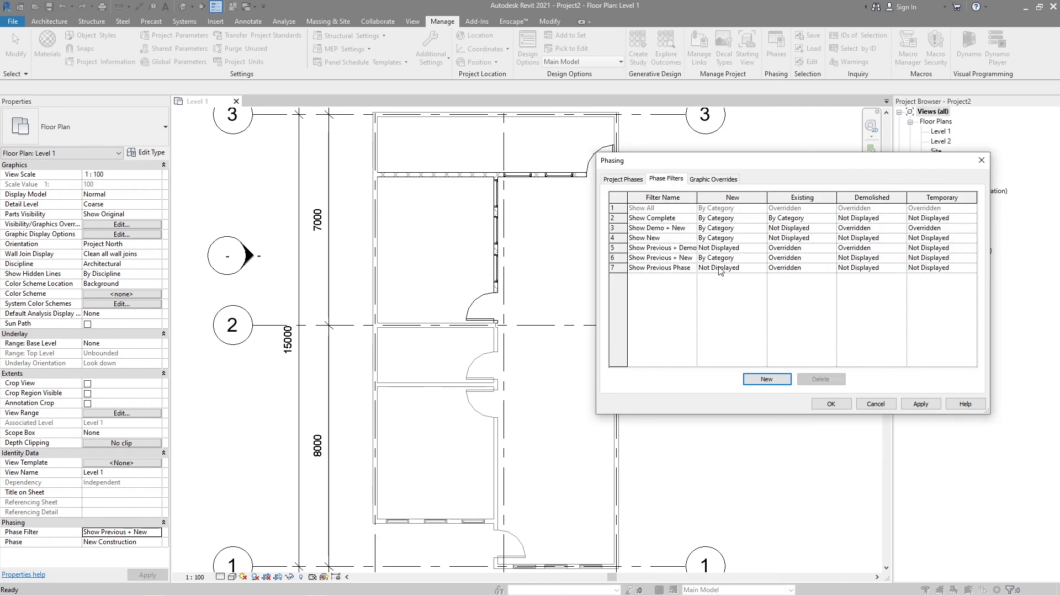
Set the New status of the Show Previous + New phase filter to Overridden and accept the Phasing settings
{"action": "left_click", "coordinate": [737, 258]}
{"action": "left_click", "coordinate": [763, 258]}
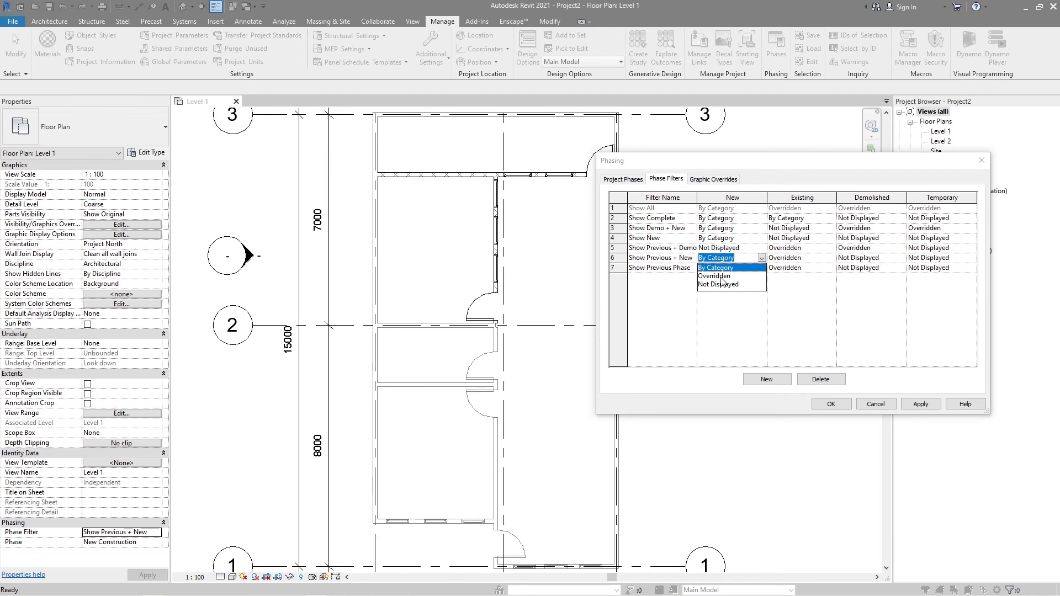
{"action": "left_click", "coordinate": [718, 276]}
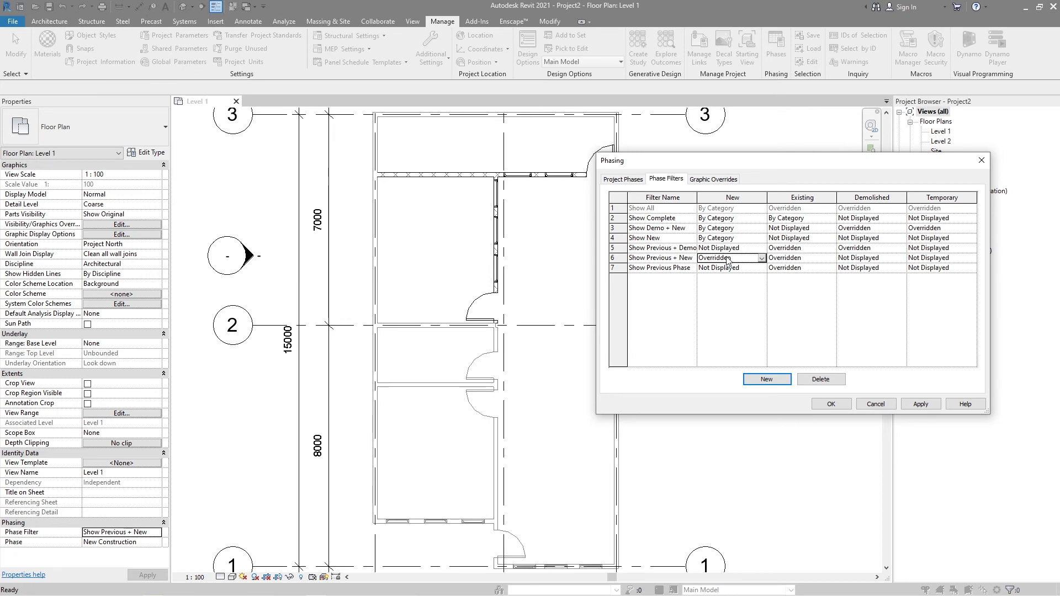
{"action": "left_click", "coordinate": [924, 406]}
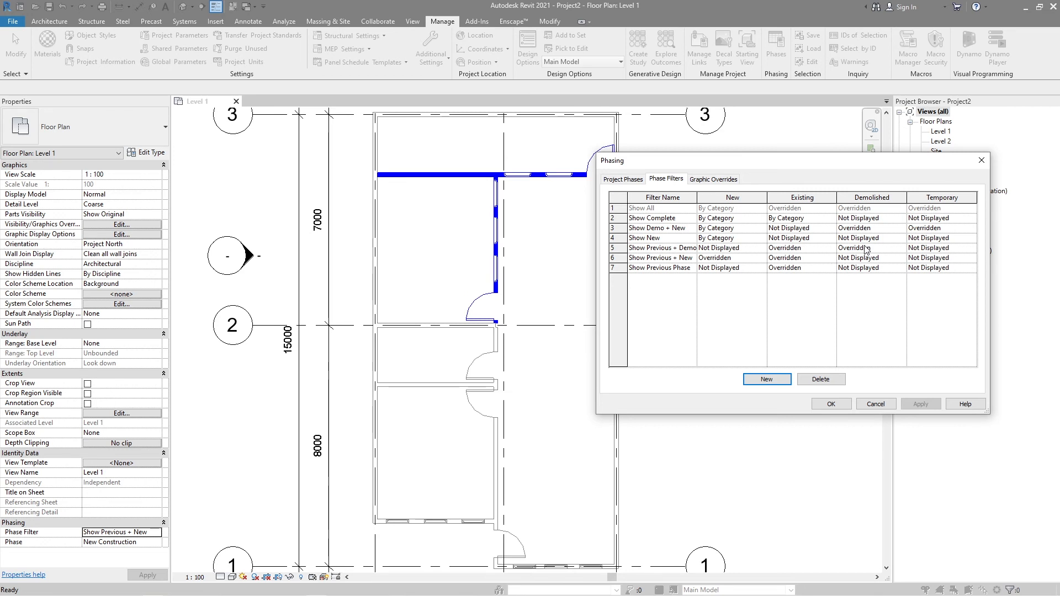
{"action": "left_click", "coordinate": [829, 406]}
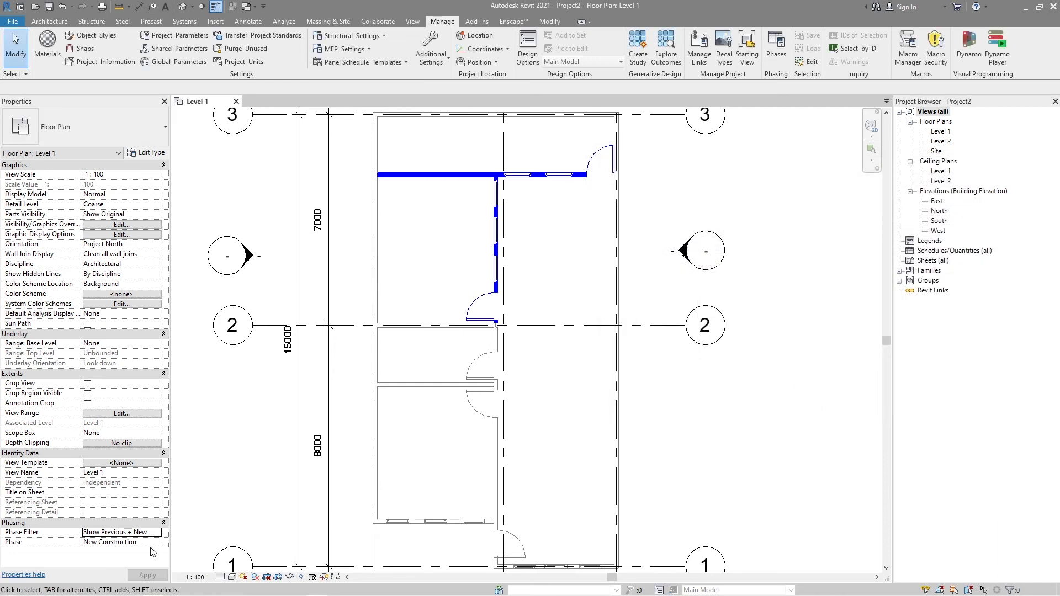
Set the Level 1 floor plan to the Existing phase with the Show Complete phase filter
{"action": "double_click", "coordinate": [128, 542]}
{"action": "left_click", "coordinate": [154, 533]}
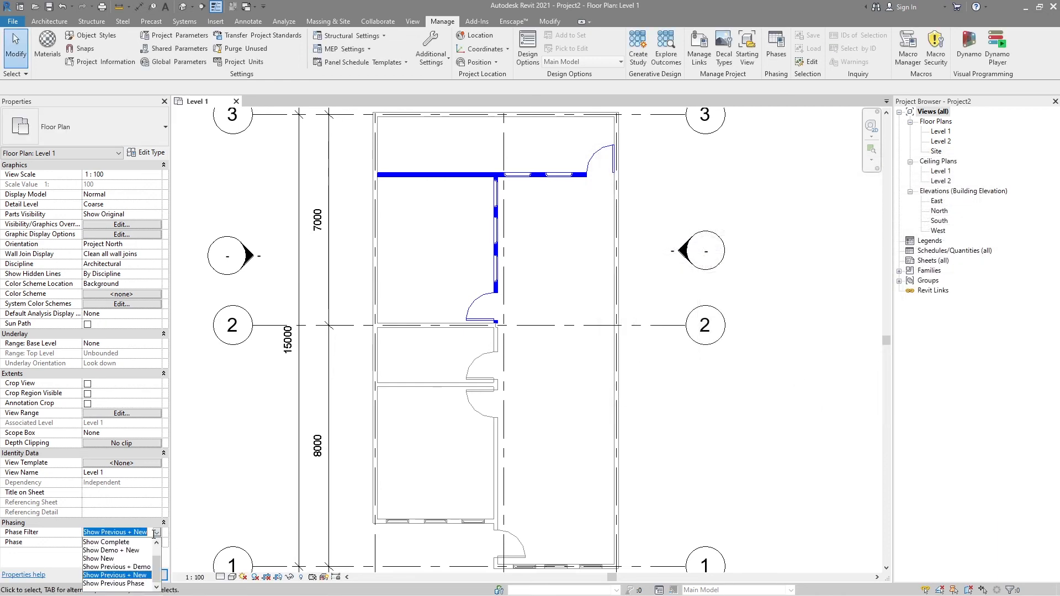
{"action": "left_click", "coordinate": [119, 543]}
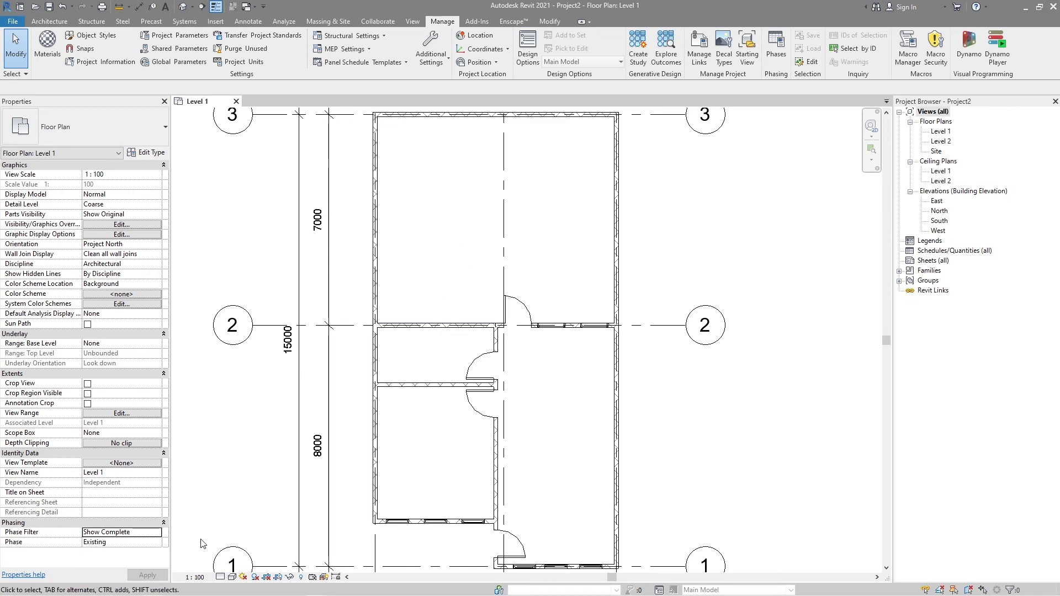
Set the Level 1 floor plan to the New Construction phase with the Show Previous + Demo phase filter
{"action": "left_click", "coordinate": [155, 546]}
{"action": "left_click", "coordinate": [157, 544]}
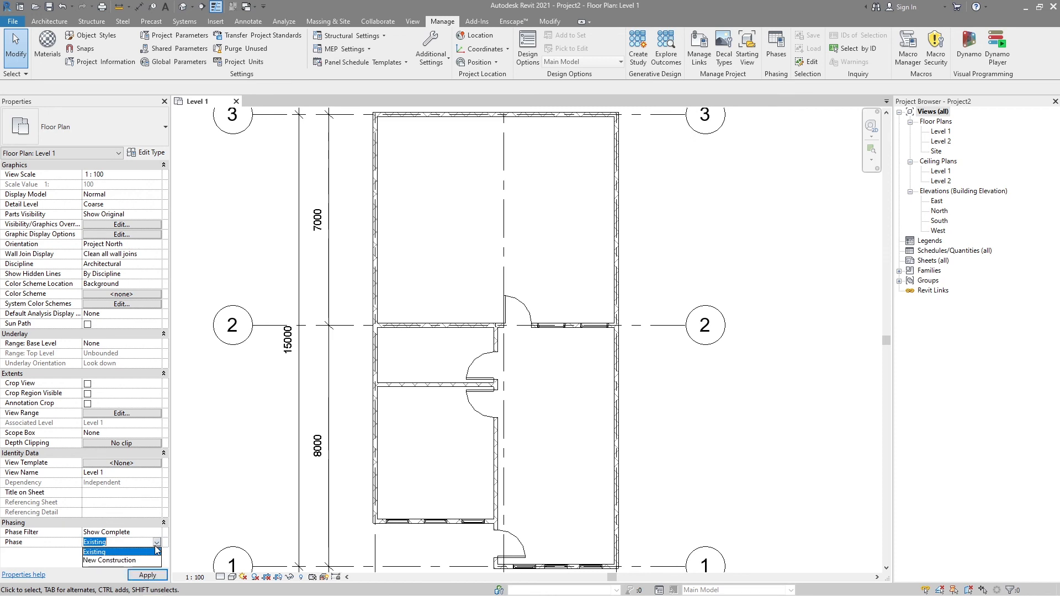
{"action": "left_click", "coordinate": [118, 562]}
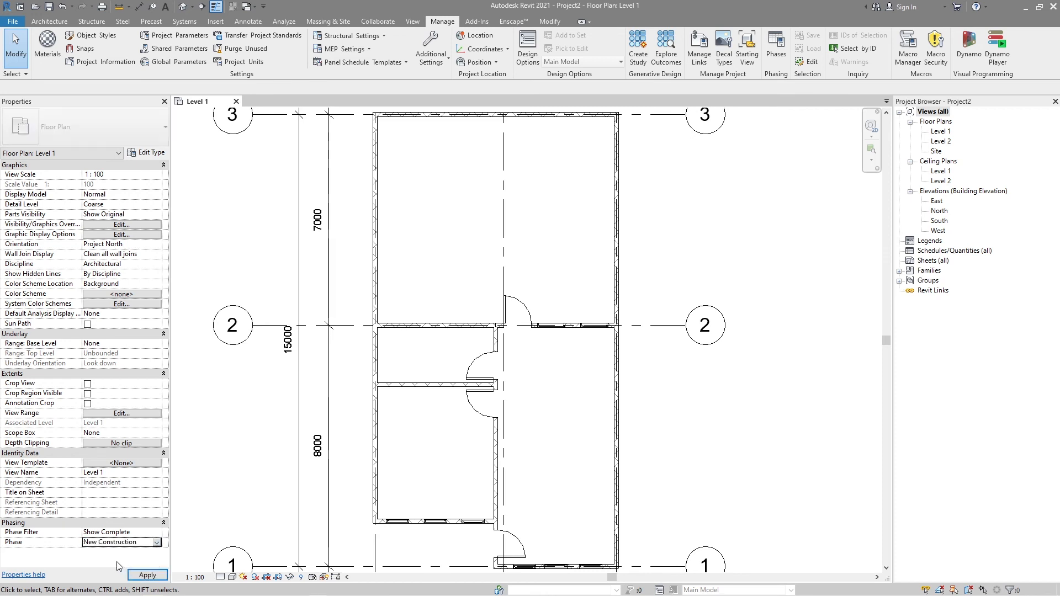
{"action": "left_click", "coordinate": [156, 533]}
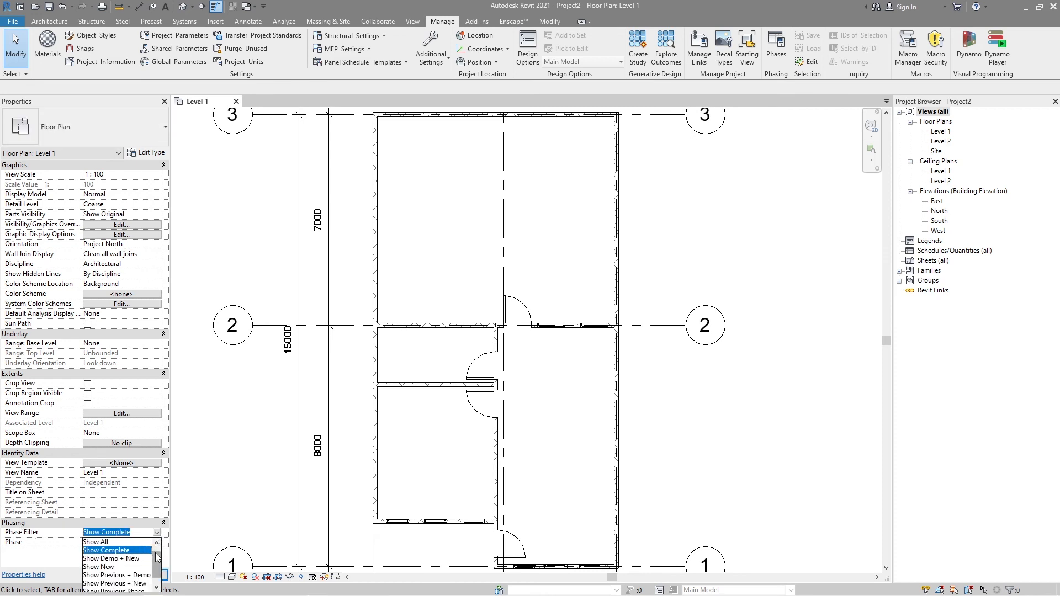
{"action": "scroll", "coordinate": [158, 563], "scroll_direction": "down", "scroll_amount": 1}
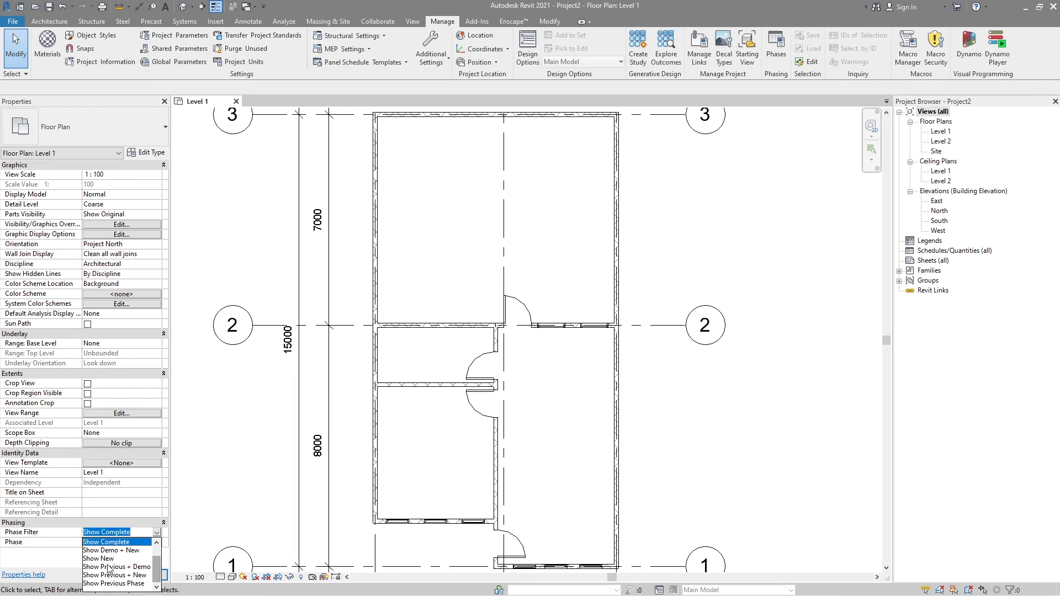
{"action": "left_click", "coordinate": [131, 567]}
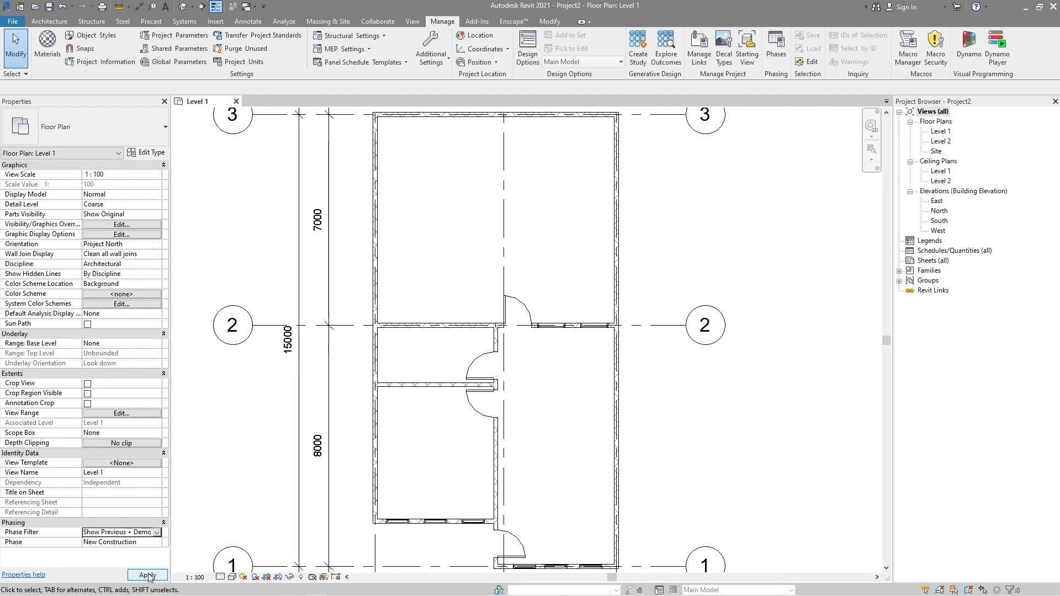
{"action": "left_click", "coordinate": [147, 575]}
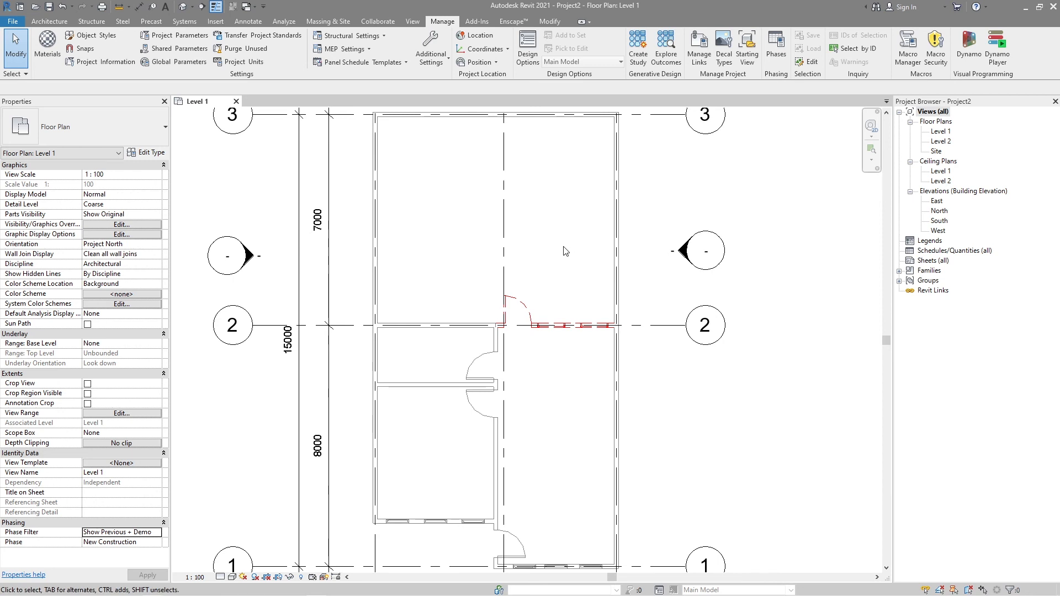
Switch the Level 1 floor plan's phase filter from demolition display to Show Previous + New
{"action": "left_click", "coordinate": [158, 533]}
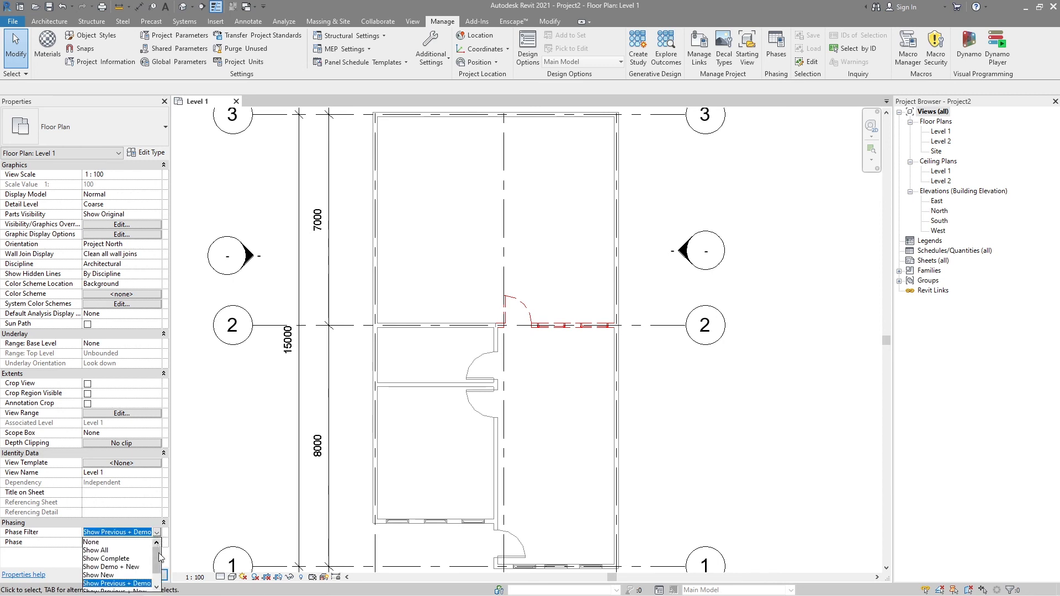
{"action": "scroll", "coordinate": [159, 561], "scroll_direction": "down", "scroll_amount": 1}
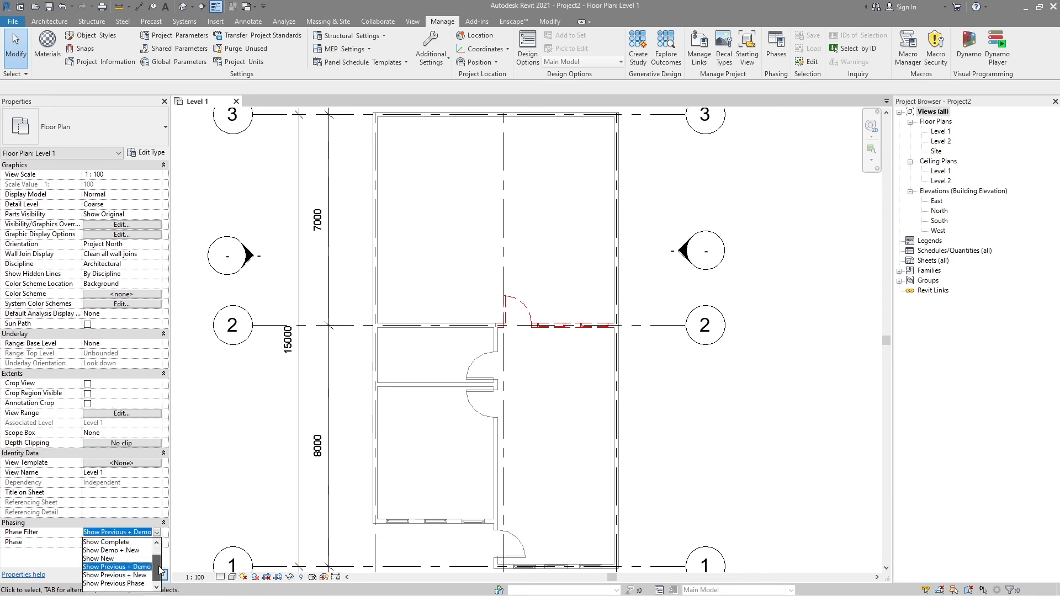
{"action": "left_click", "coordinate": [125, 575]}
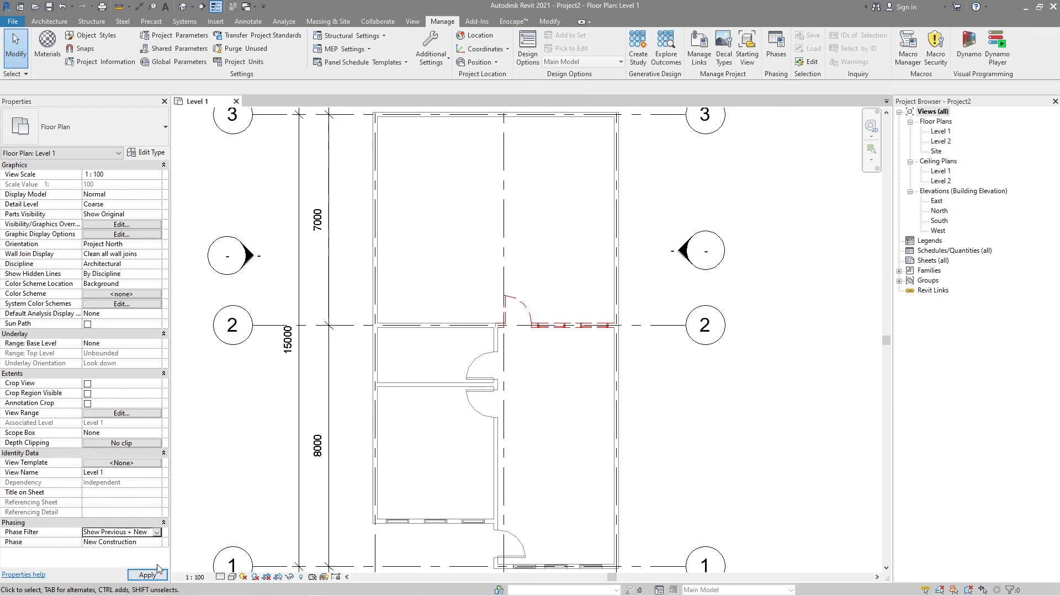
{"action": "left_click", "coordinate": [145, 576]}
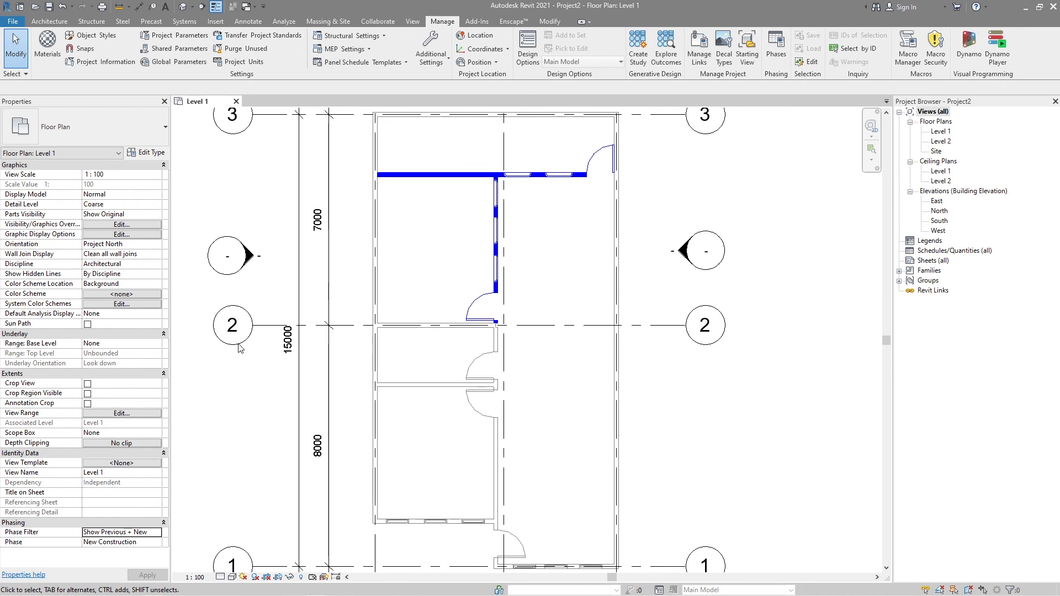
Change the New Construction floor plan's phase filter to Show Complete
{"action": "left_click", "coordinate": [157, 532]}
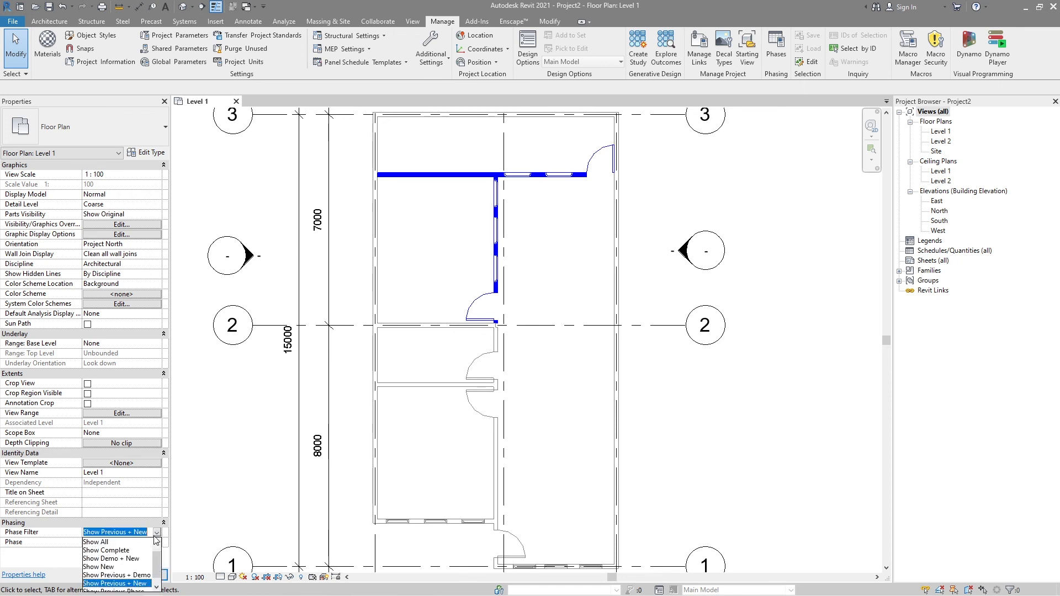
{"action": "left_click", "coordinate": [124, 551]}
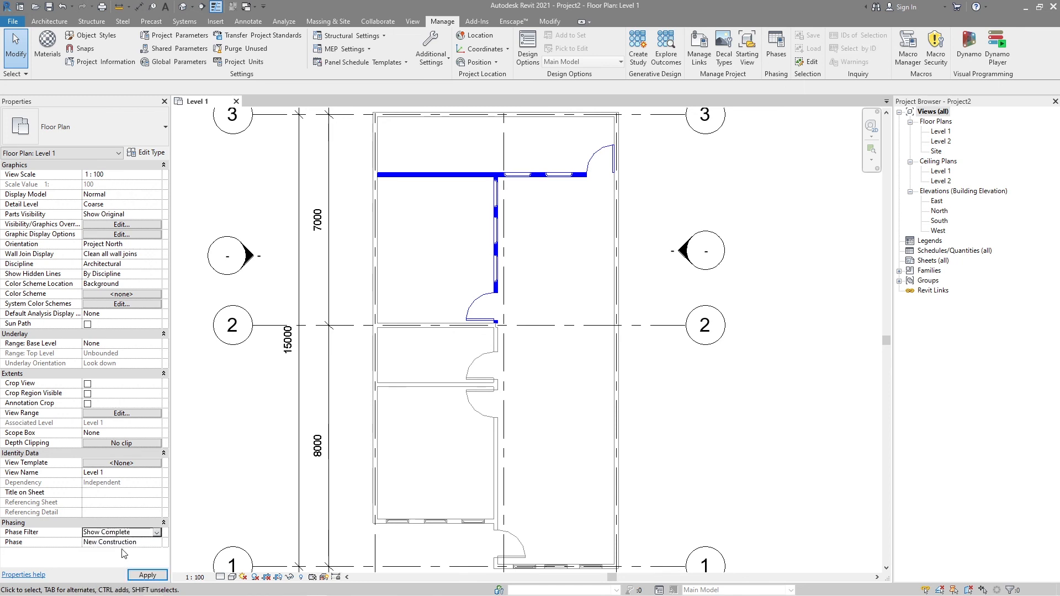
{"action": "left_click", "coordinate": [152, 576]}
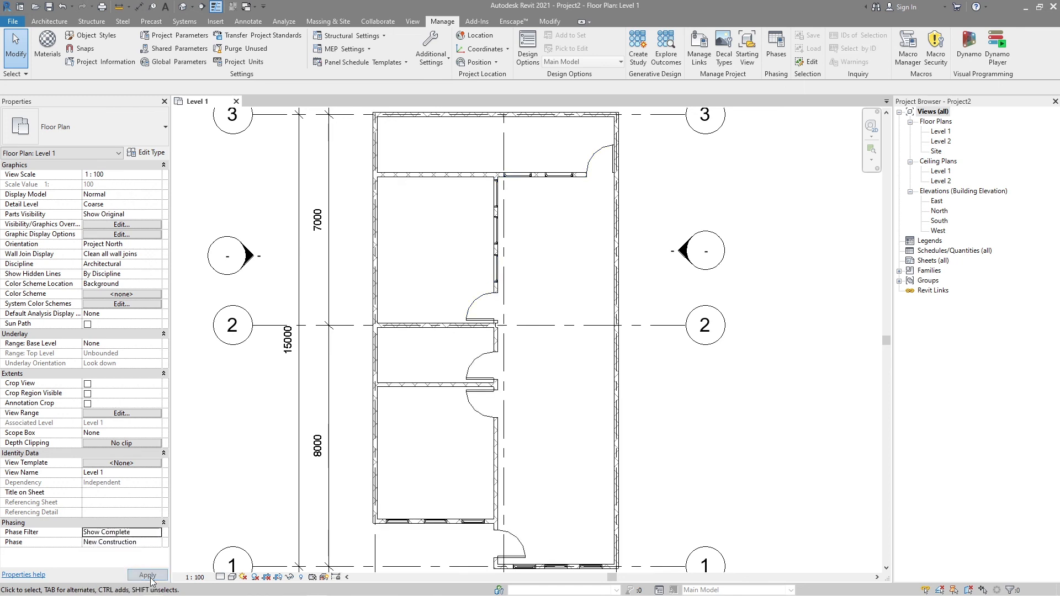